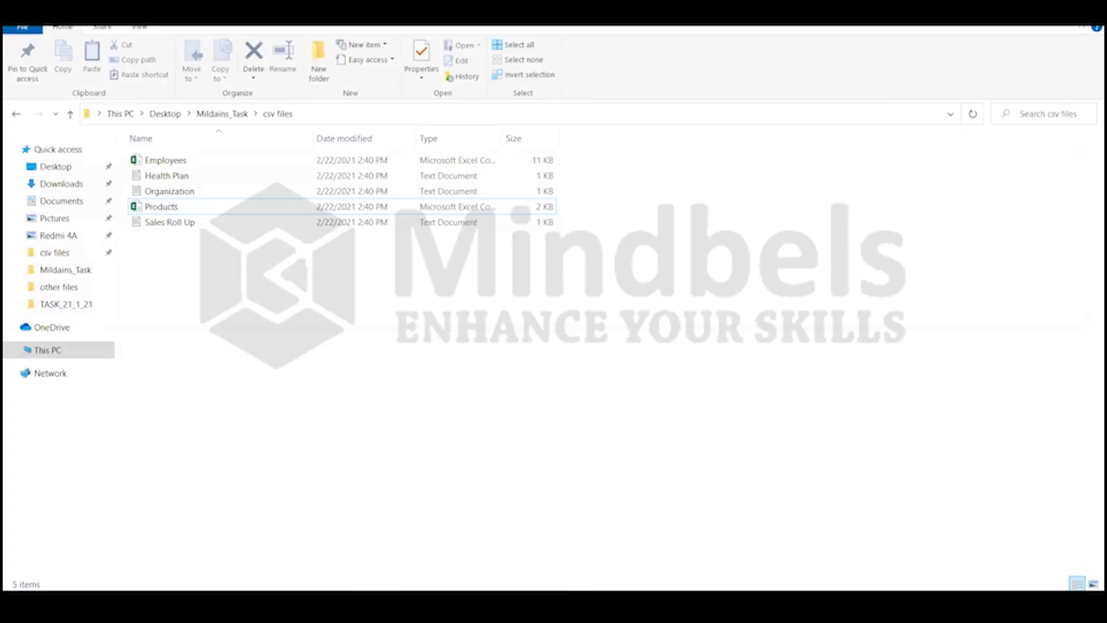
- Open the Products spreadsheet from the csv files folder and dismiss the Office activation prompt
click(226, 207)
double_click(226, 208)
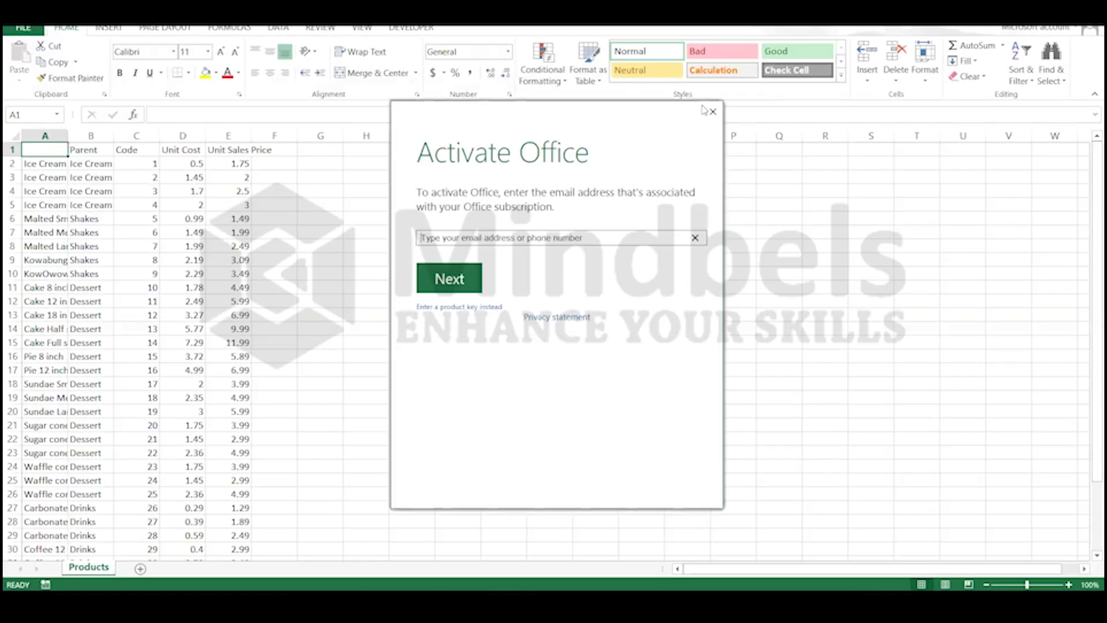
click(711, 113)
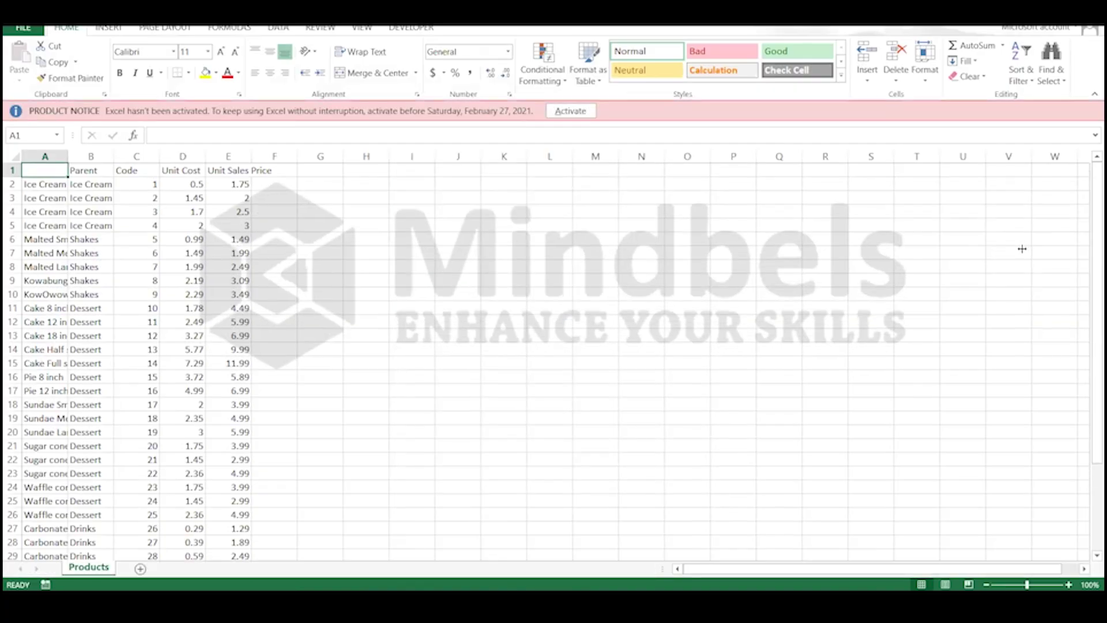
- Auto-fit the widths of columns A, B and E in the Products sheet and look through the product rows
double_click(68, 152)
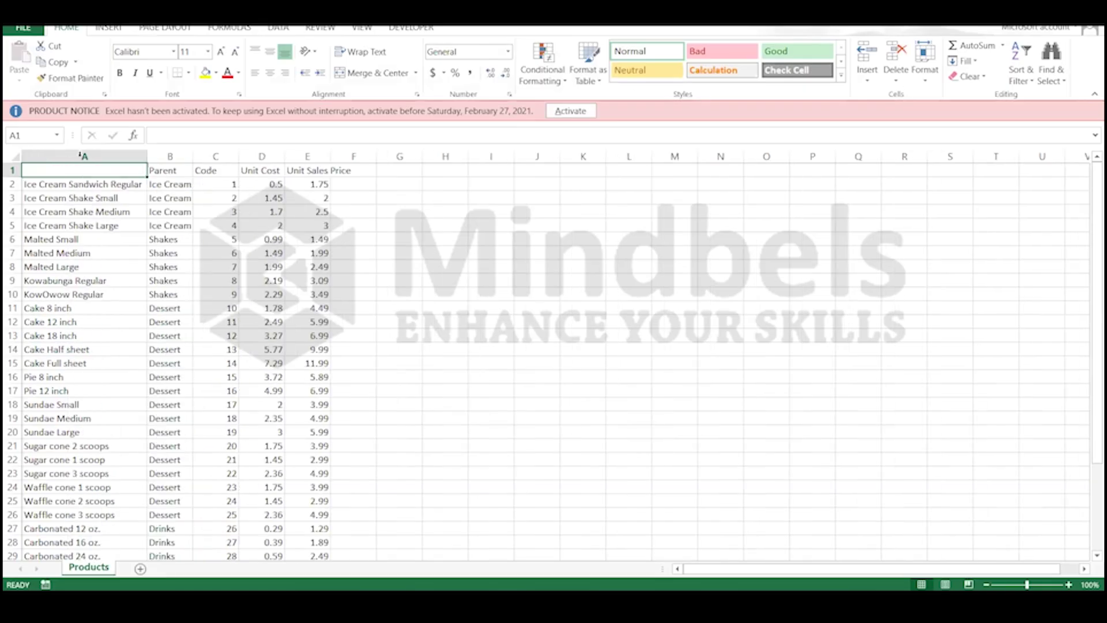
double_click(194, 154)
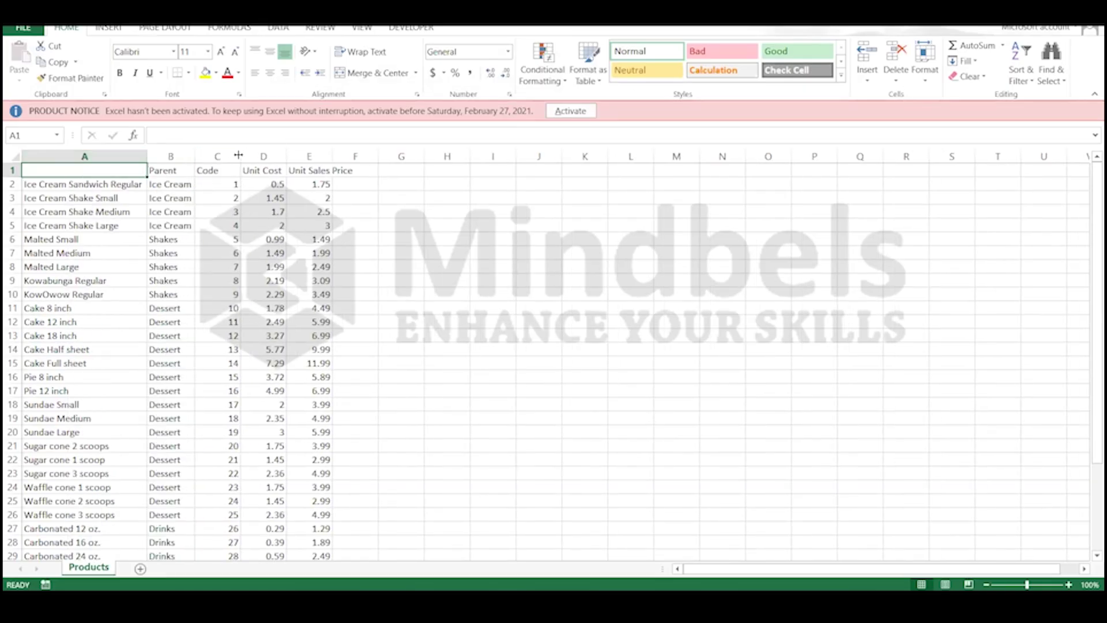
double_click(332, 153)
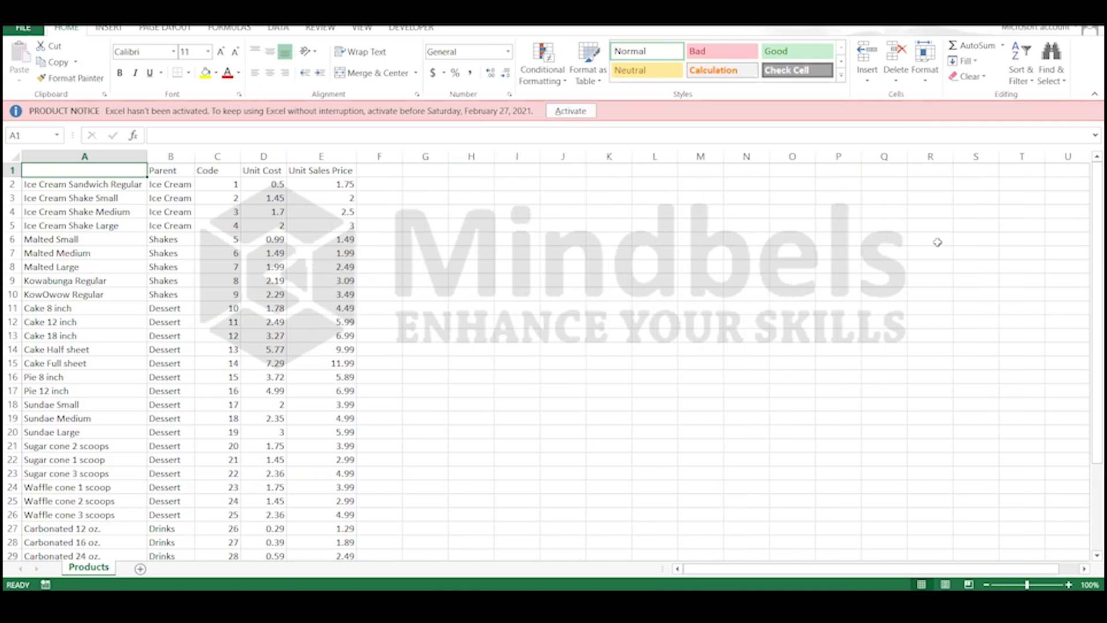
drag(1088, 260, 1088, 203)
- Switch to Anaplan, open the Products general list, and examine its grid columns, properties and subsets
key(alt+Tab)
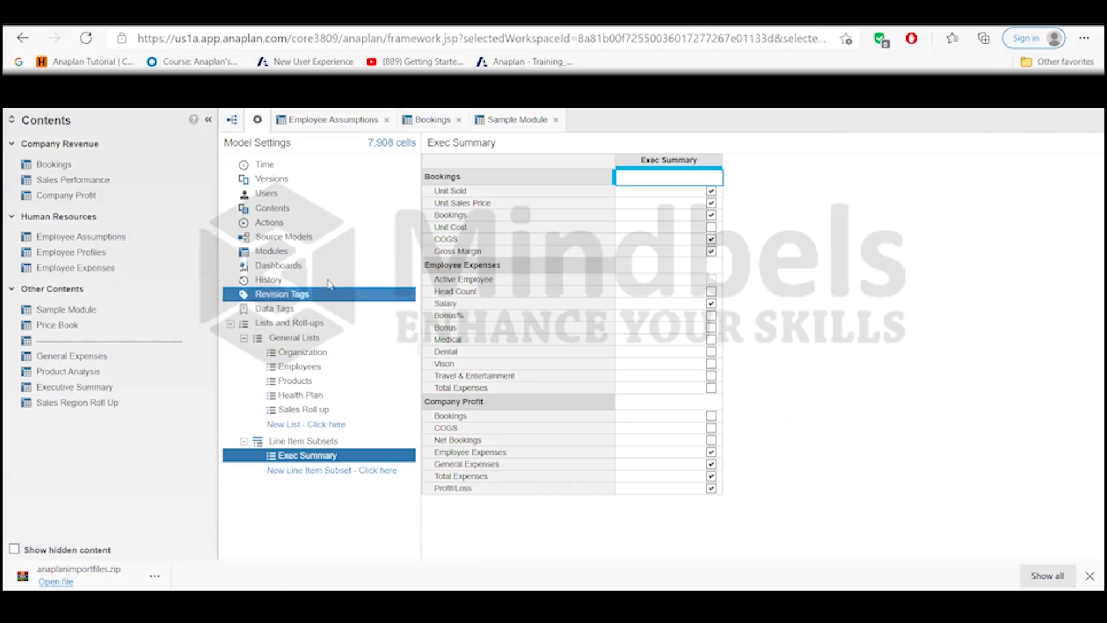
click(295, 382)
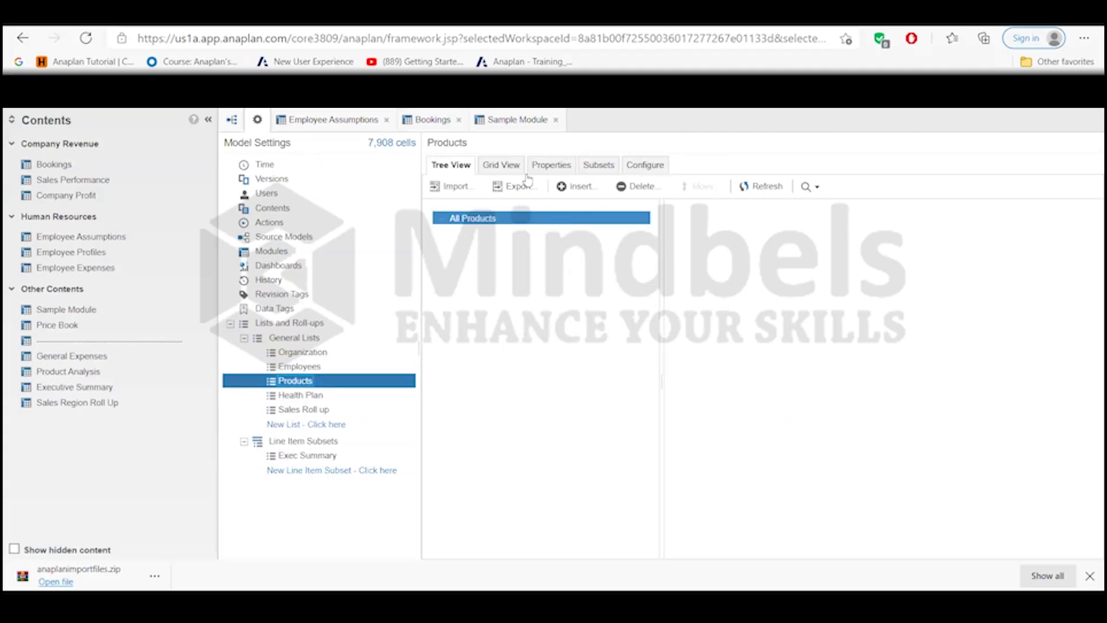
click(501, 165)
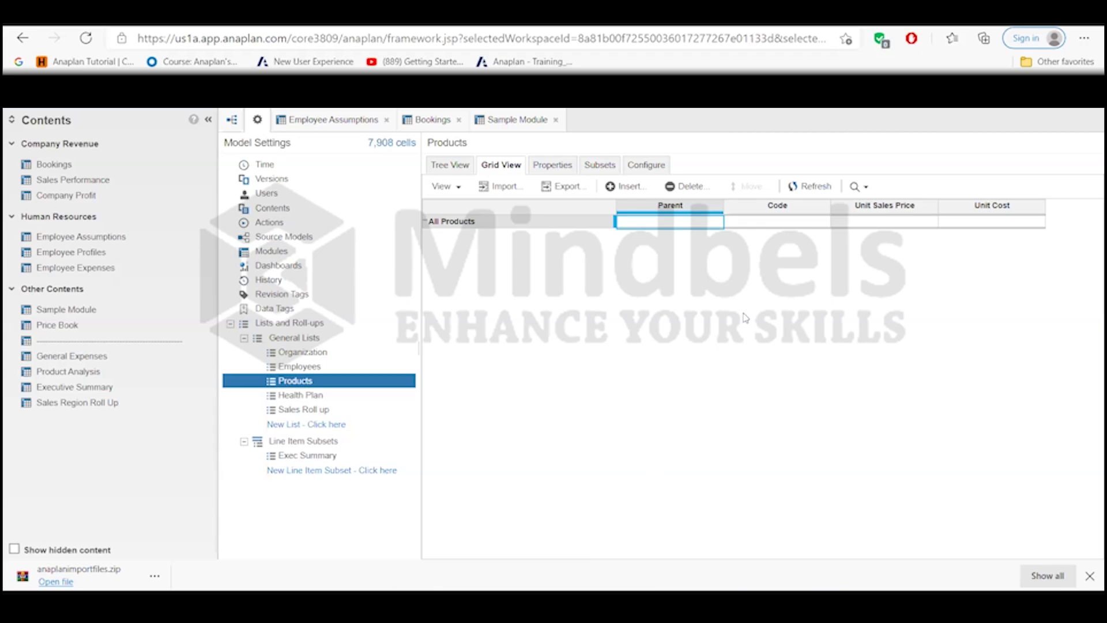
click(551, 167)
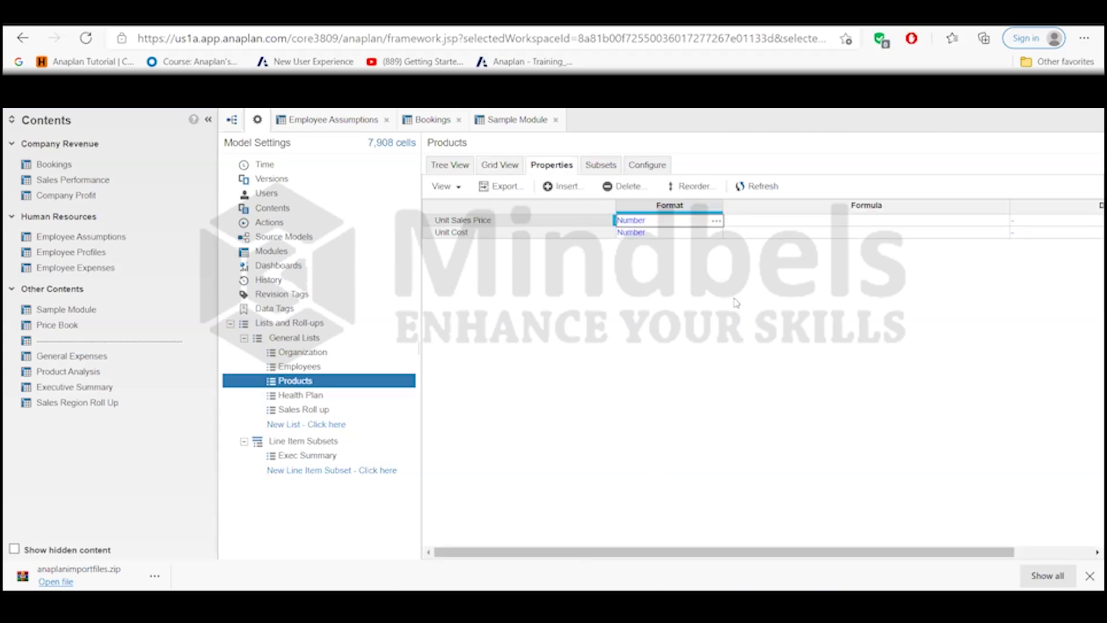
click(501, 165)
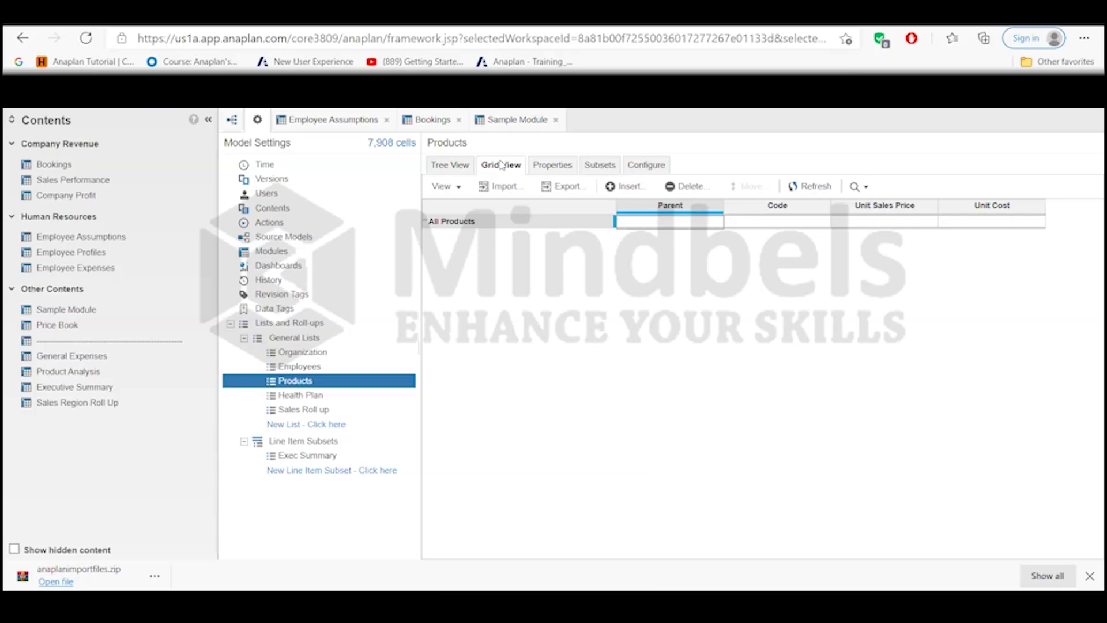
click(561, 166)
click(599, 166)
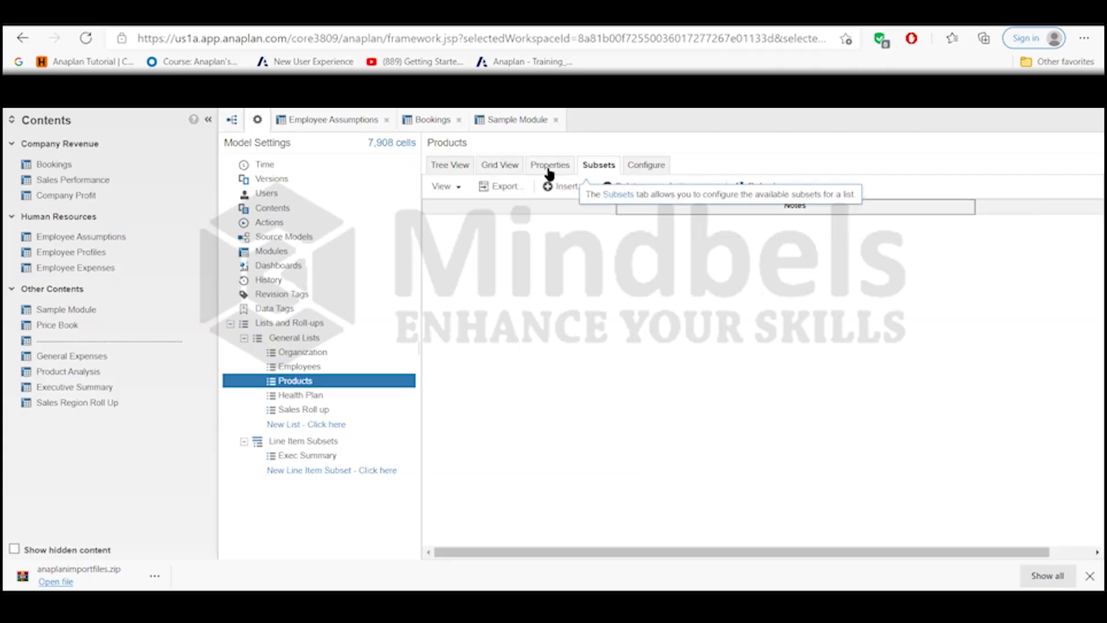
click(549, 168)
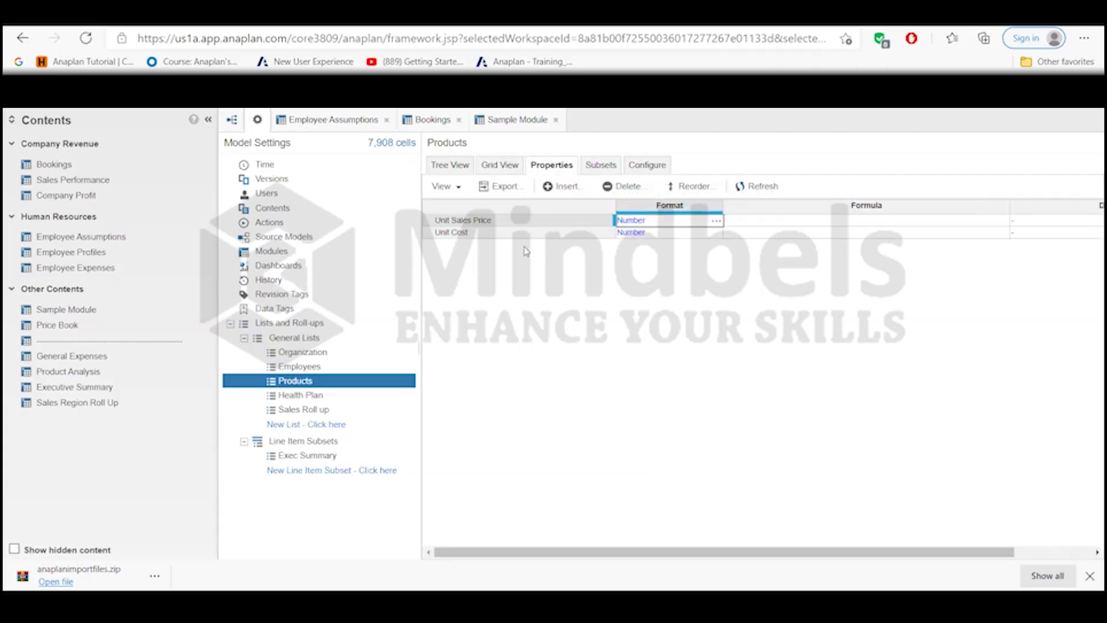
click(500, 165)
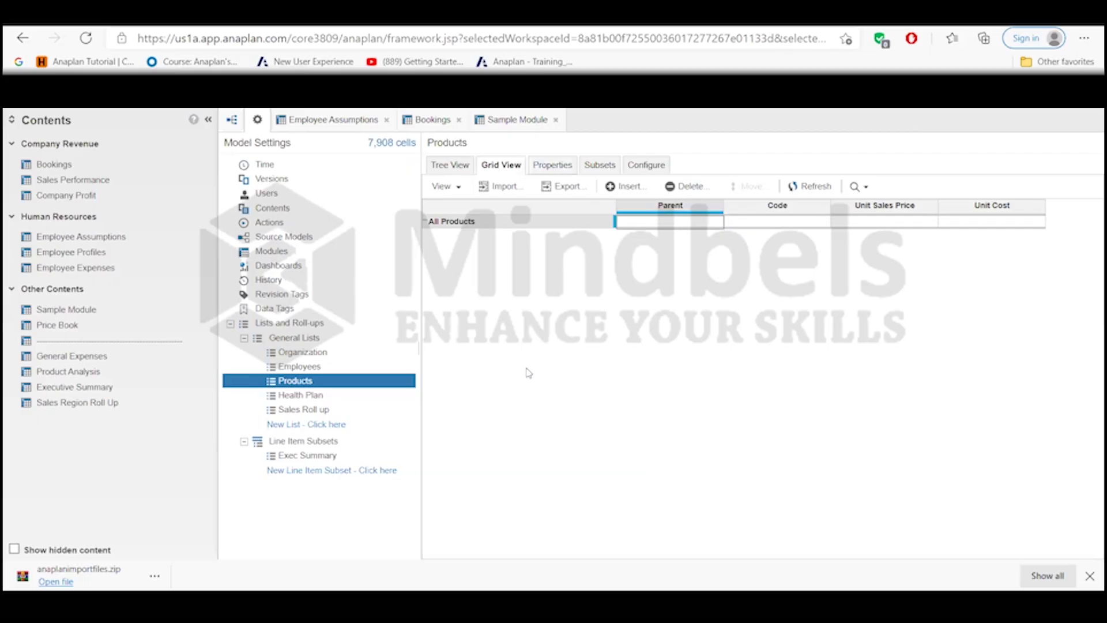
- Compare the column headers of the Products spreadsheet in Excel with the Products list's properties and grid columns in Anaplan
key(alt+Tab)
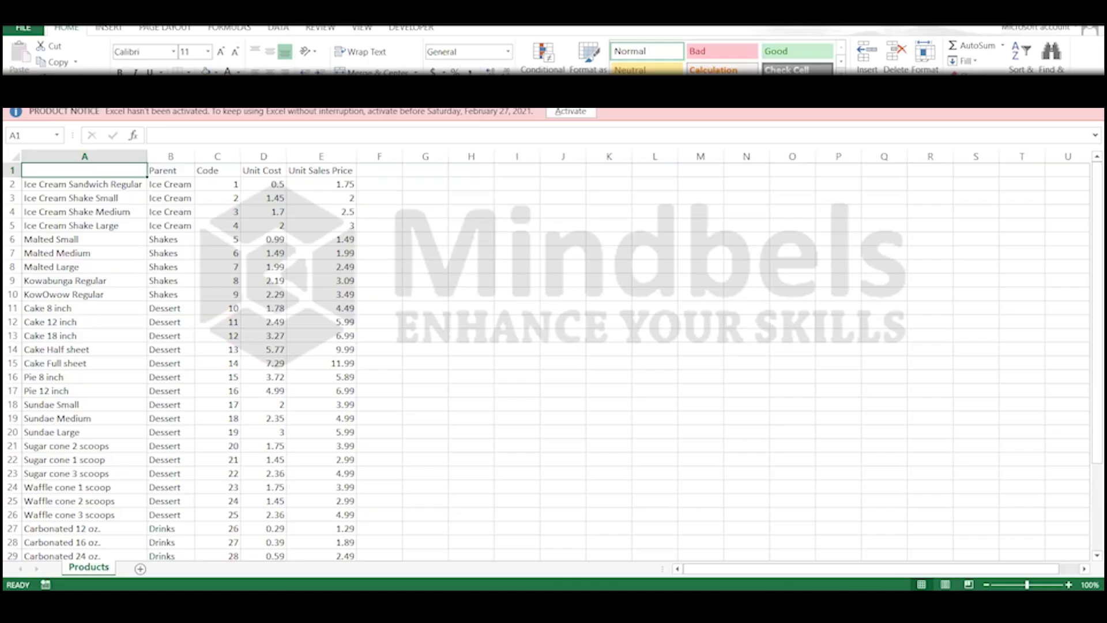
key(alt+Tab)
click(552, 165)
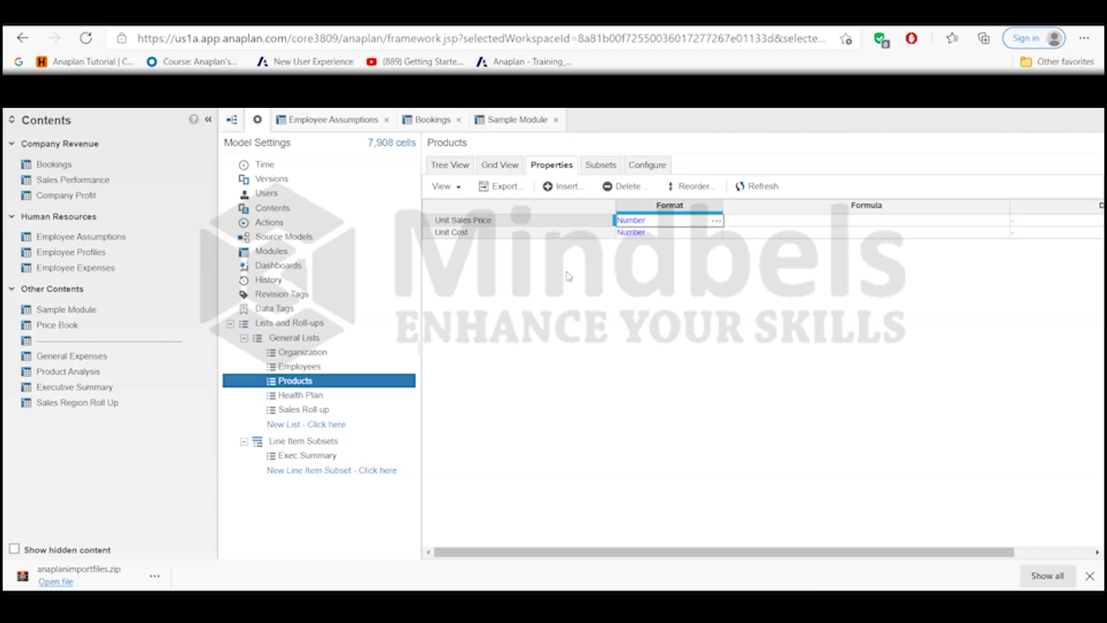
click(502, 169)
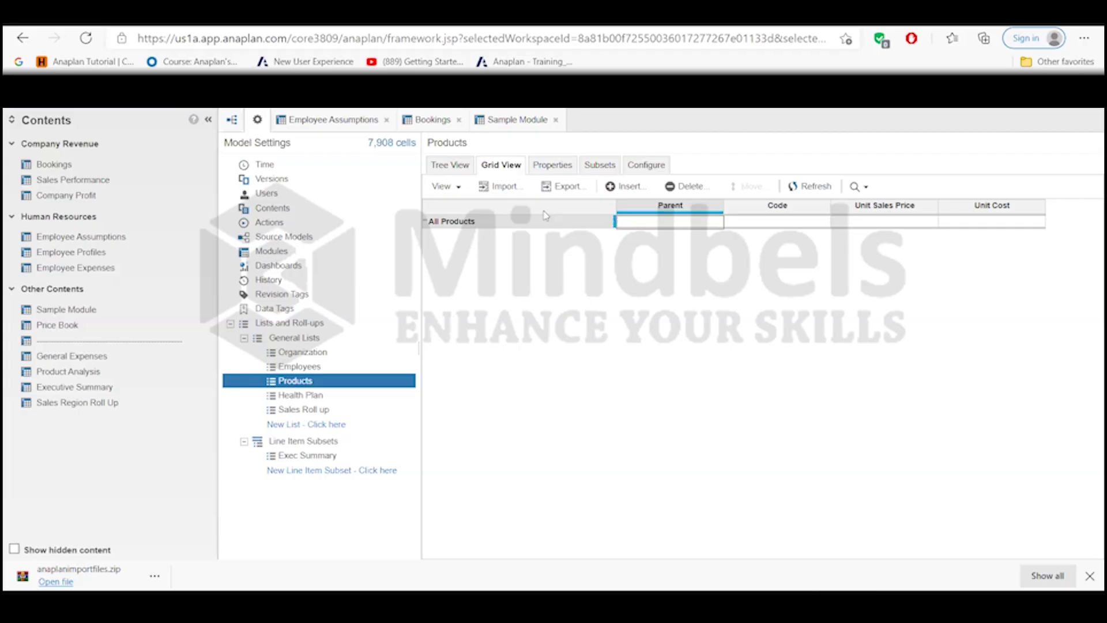
click(553, 167)
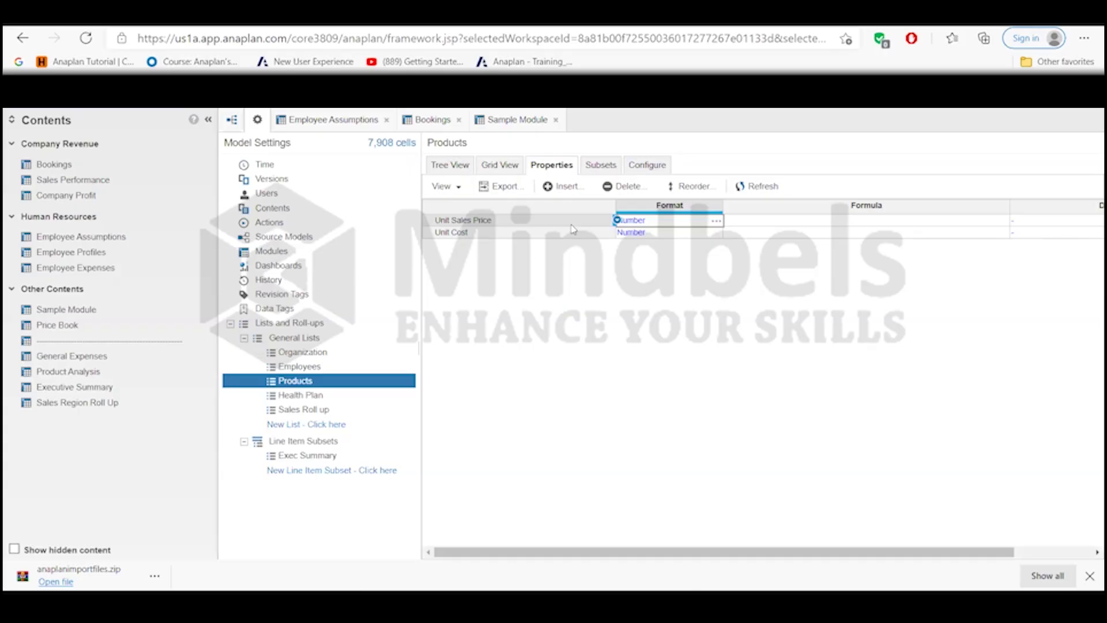
click(495, 169)
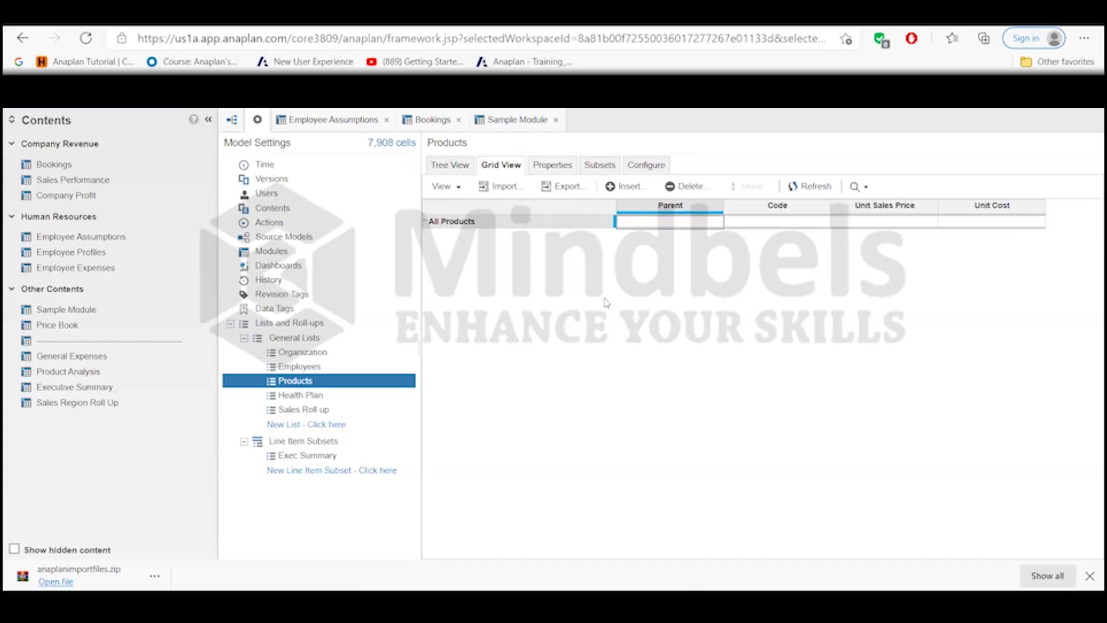
click(504, 187)
click(436, 166)
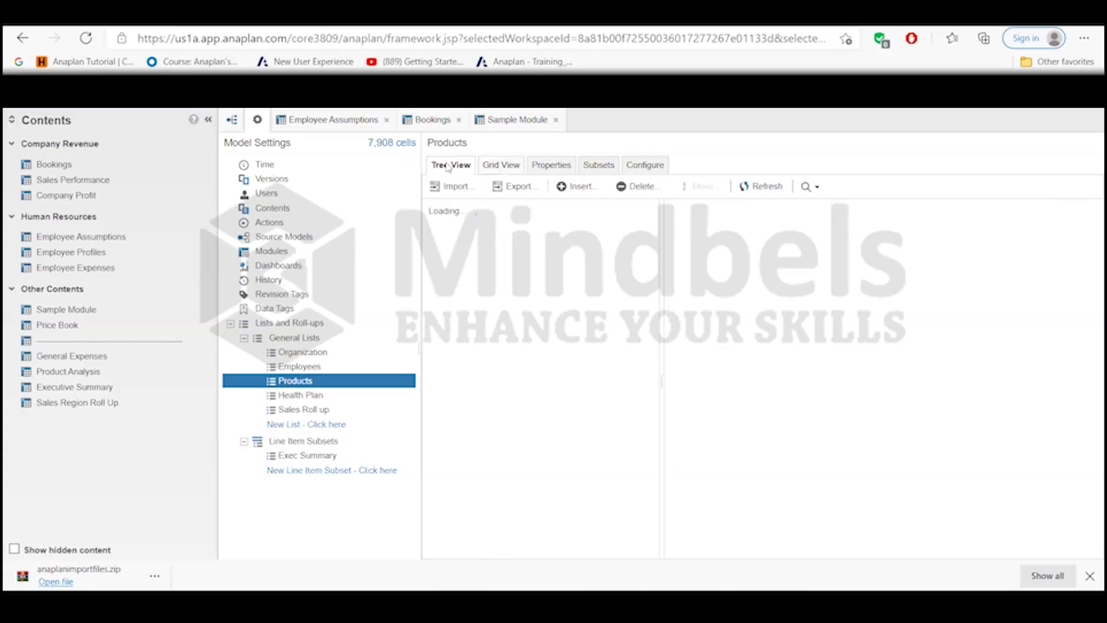
click(504, 167)
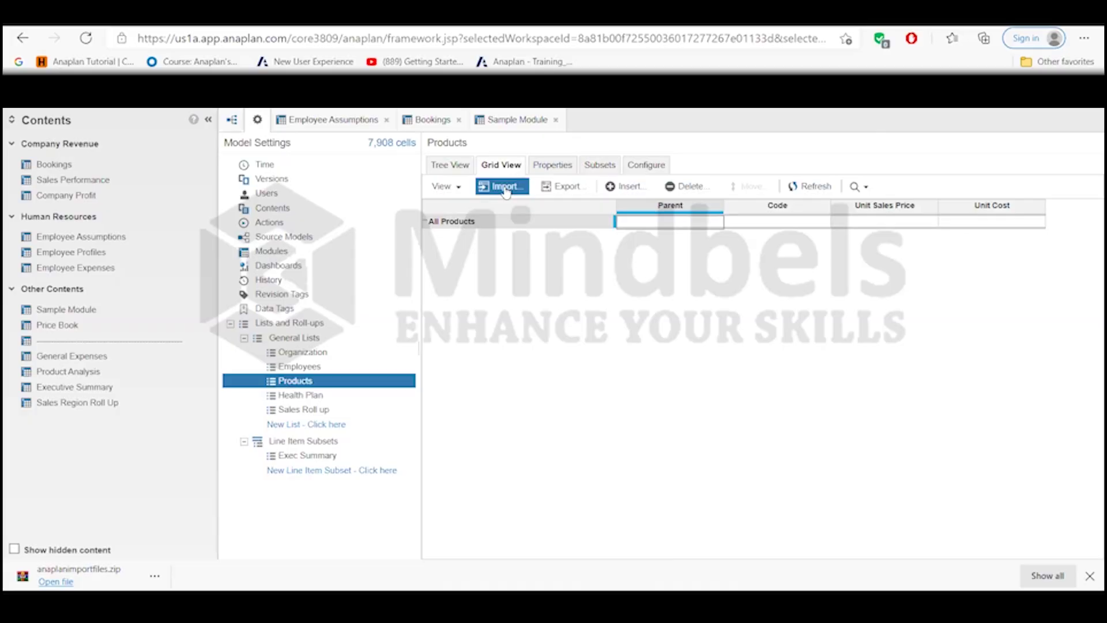
- Start an import into the Products list and upload the Products file from Desktop > Mildains_Task > csv files as the new source
click(504, 188)
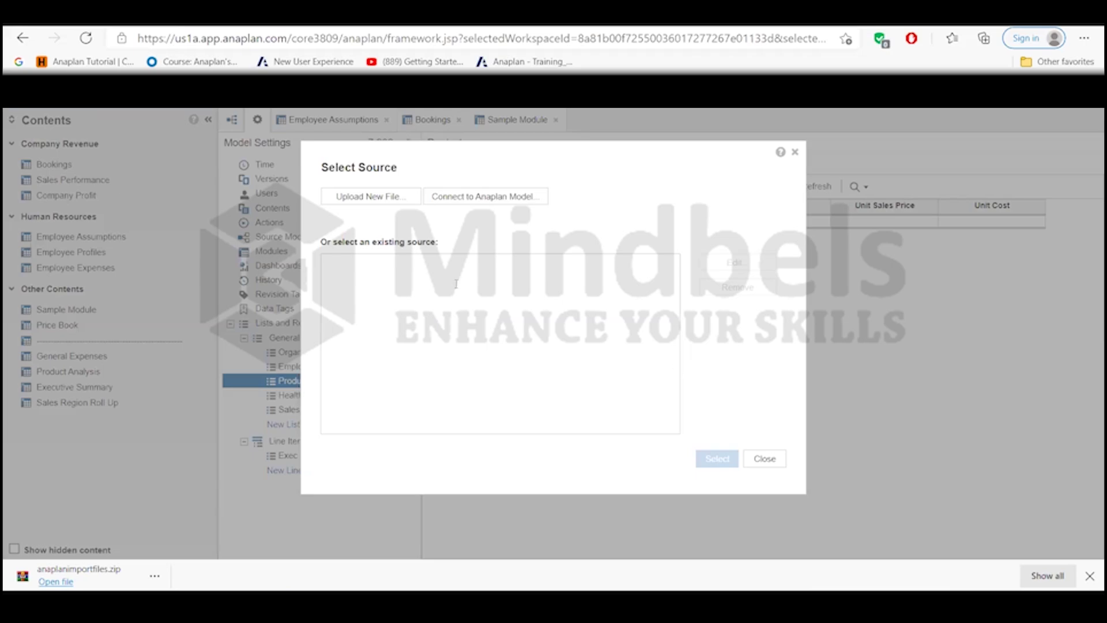
click(372, 198)
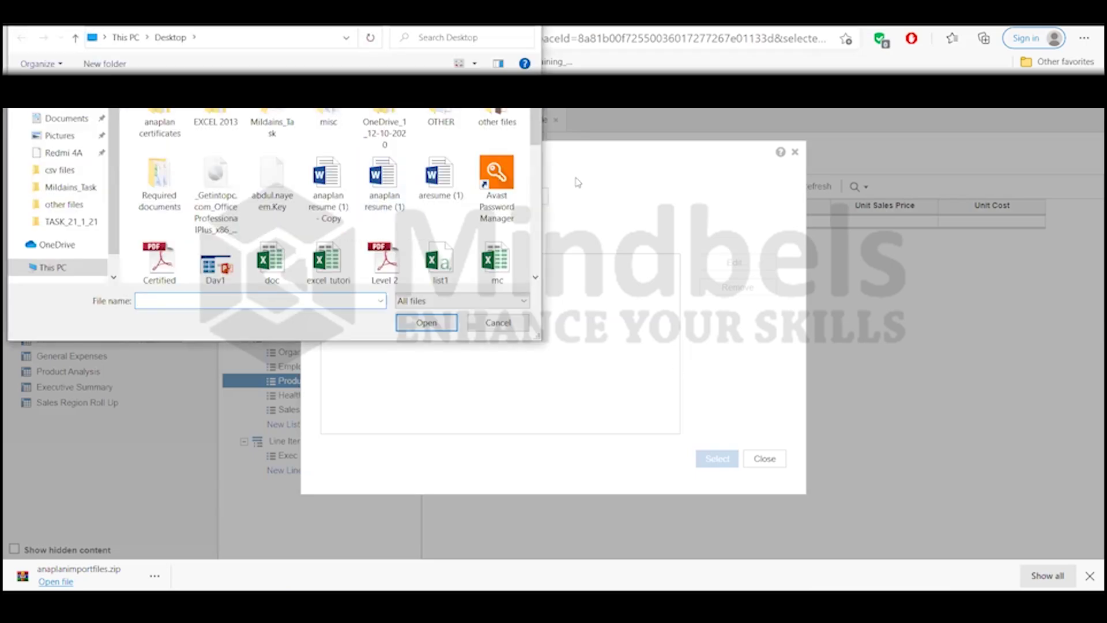
double_click(273, 124)
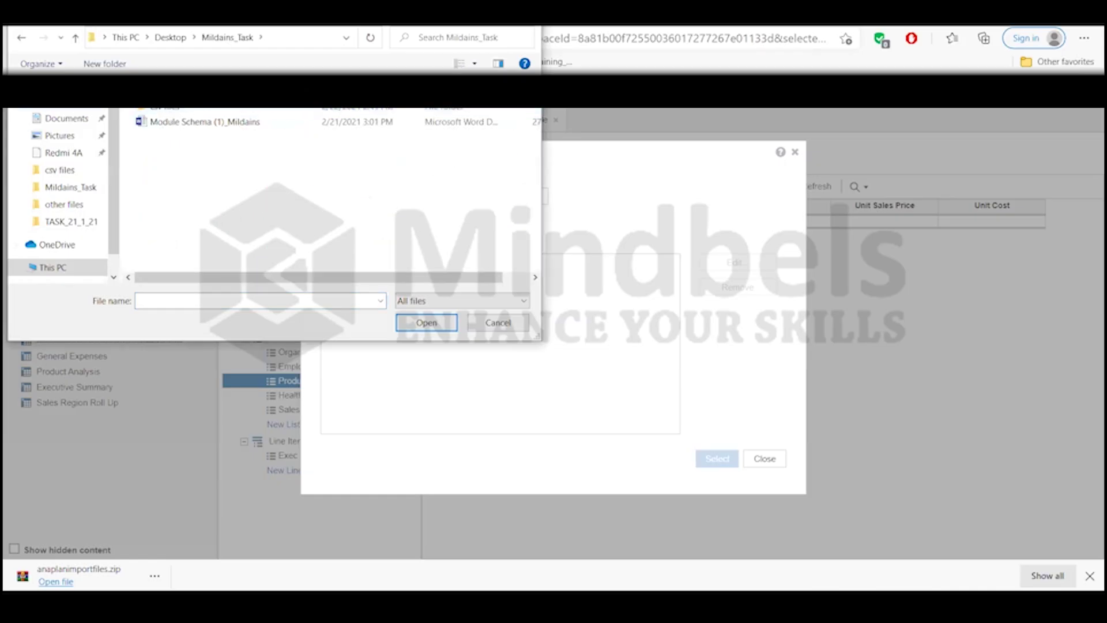
double_click(147, 111)
click(166, 152)
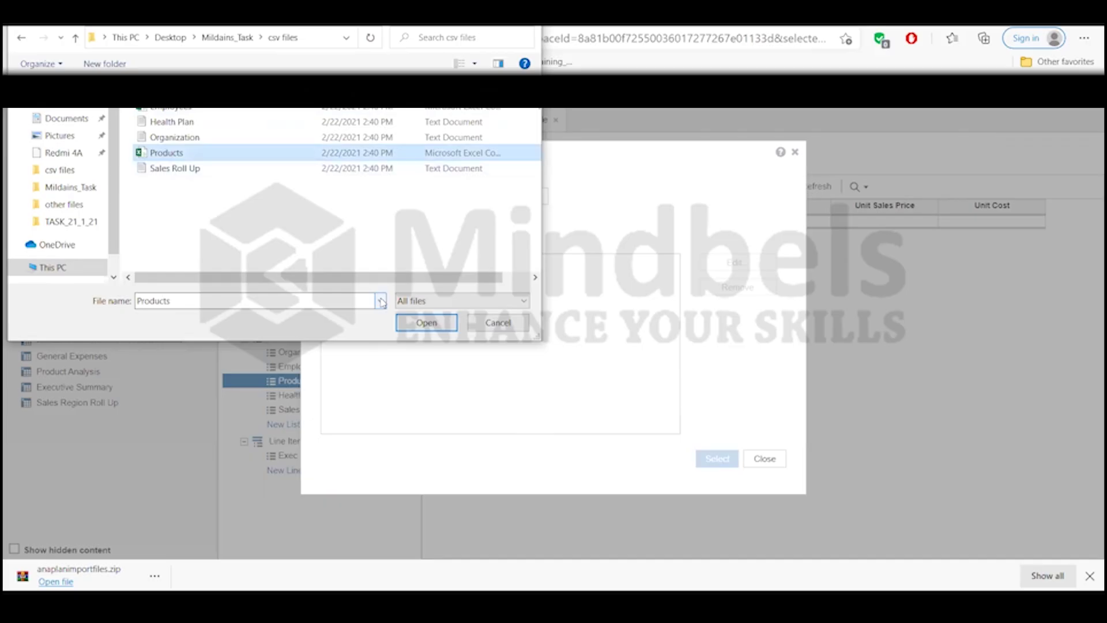
click(426, 322)
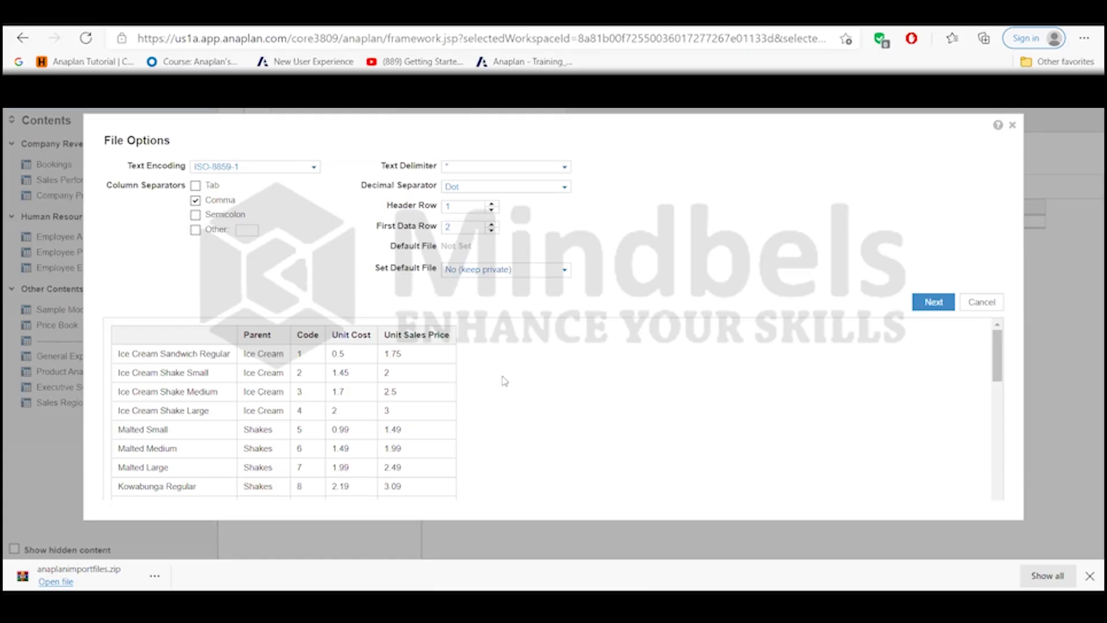
- Try Everyone as the Set Default File option for the upload, and return it to No (keep private)
click(565, 270)
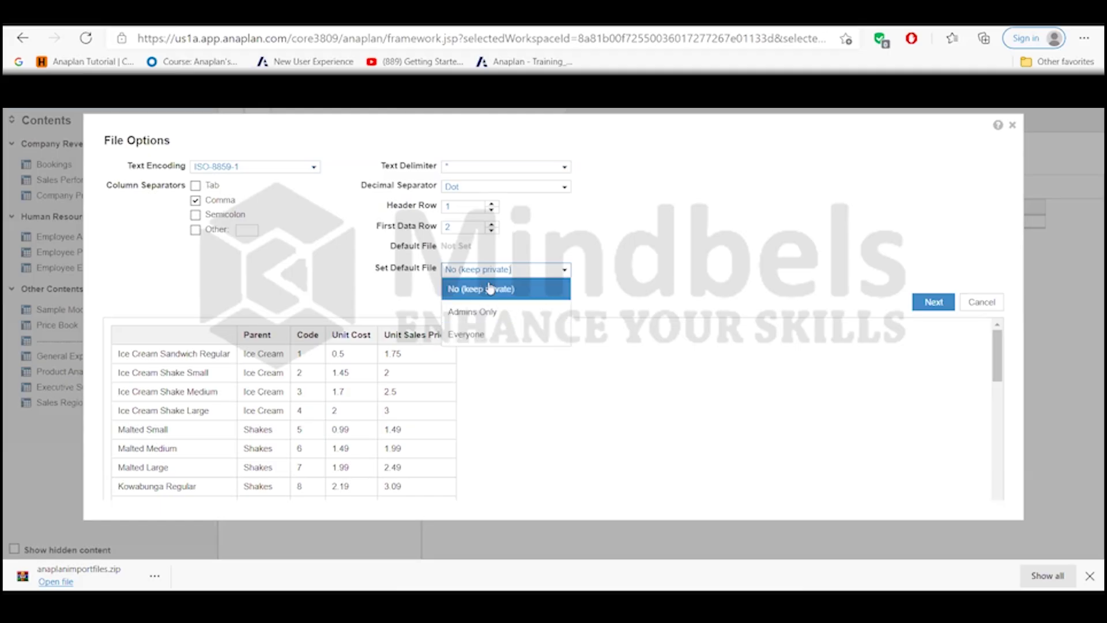
click(487, 339)
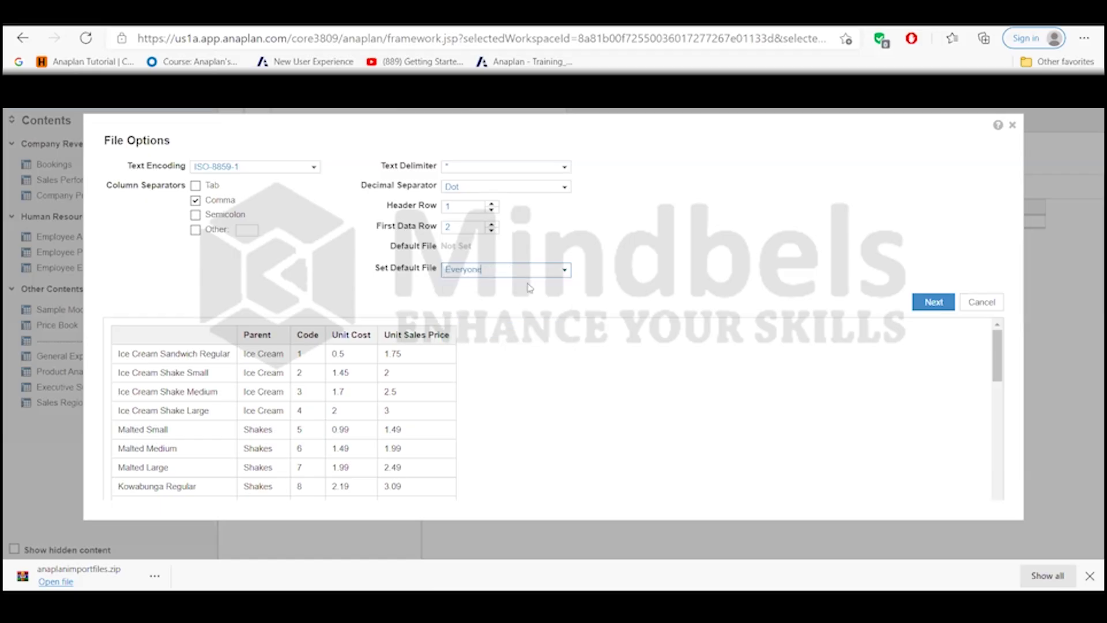
click(564, 271)
click(537, 294)
click(564, 270)
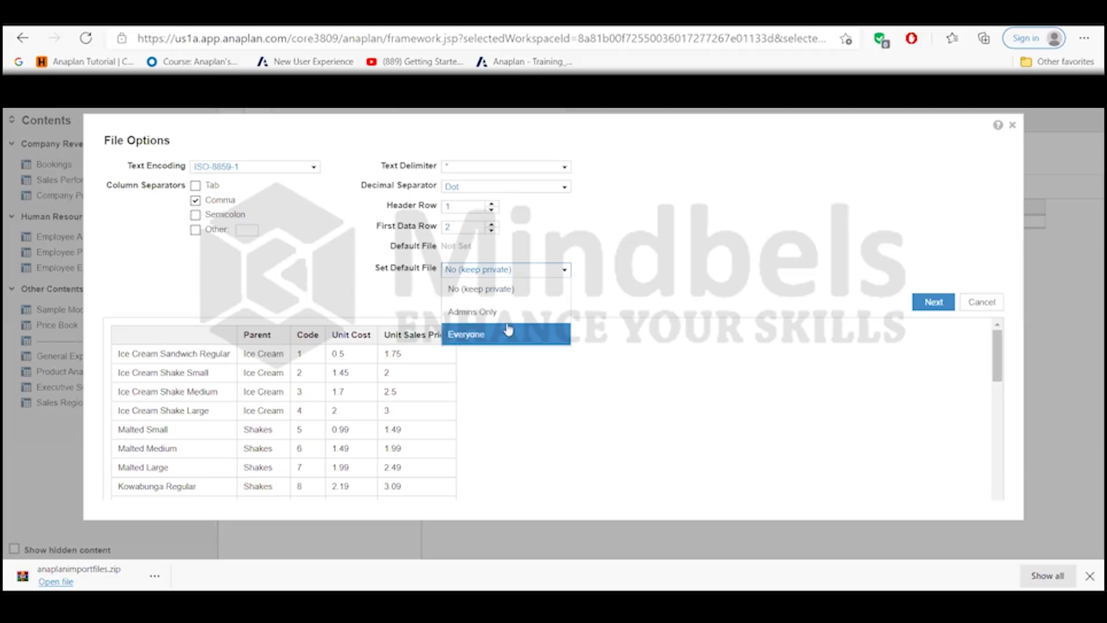
click(509, 330)
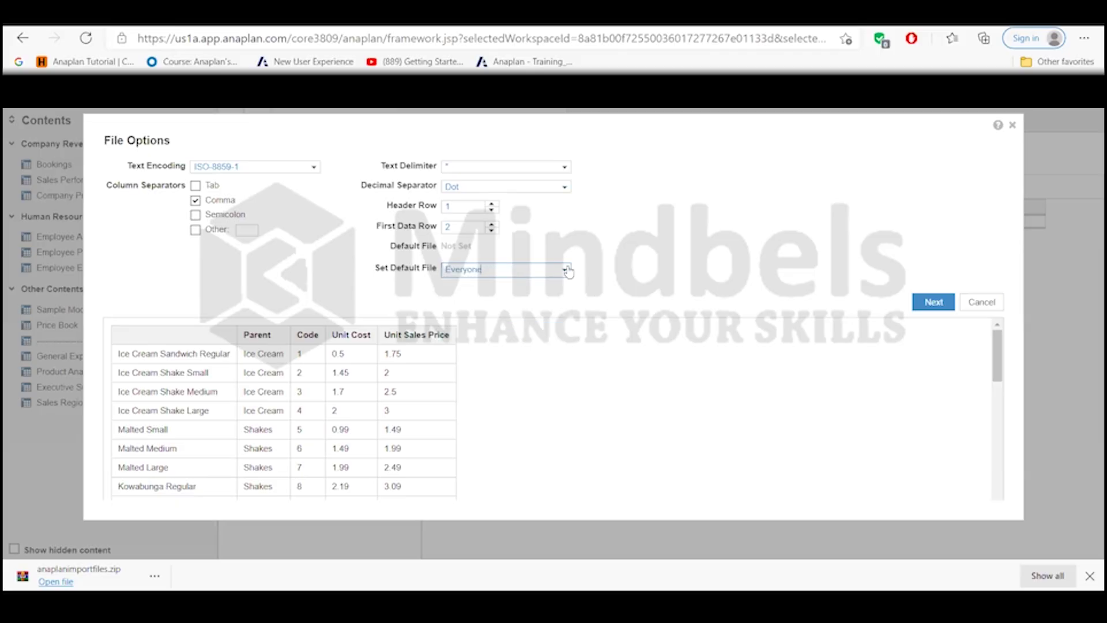
click(568, 272)
click(542, 289)
- Accept the file options and run the import of Products.csv into the Products list with the proposed column mapping
click(933, 302)
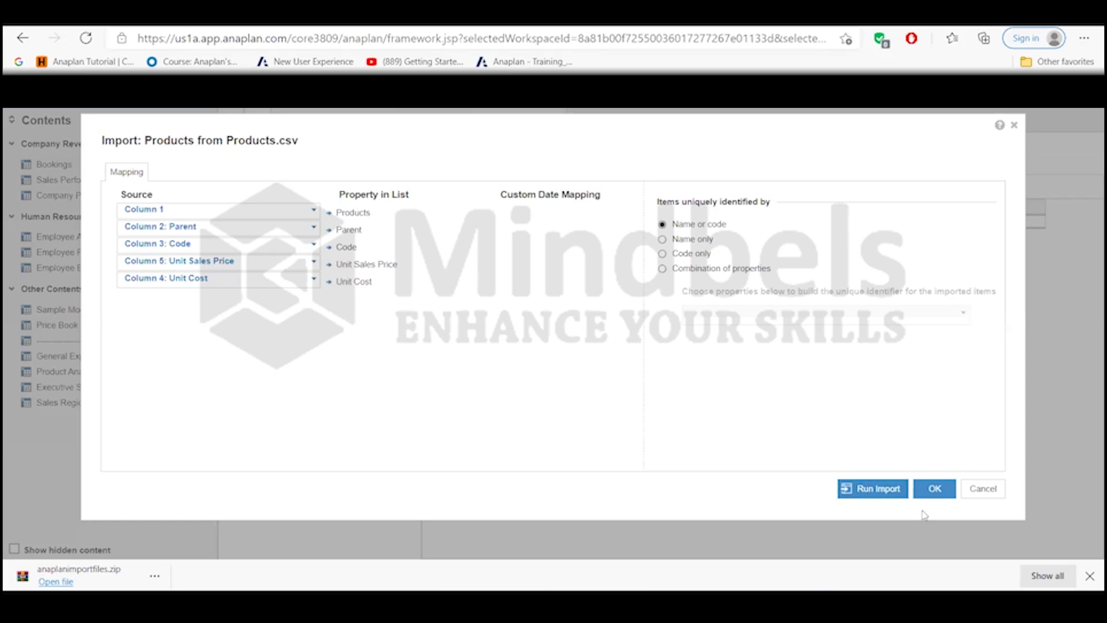
click(868, 495)
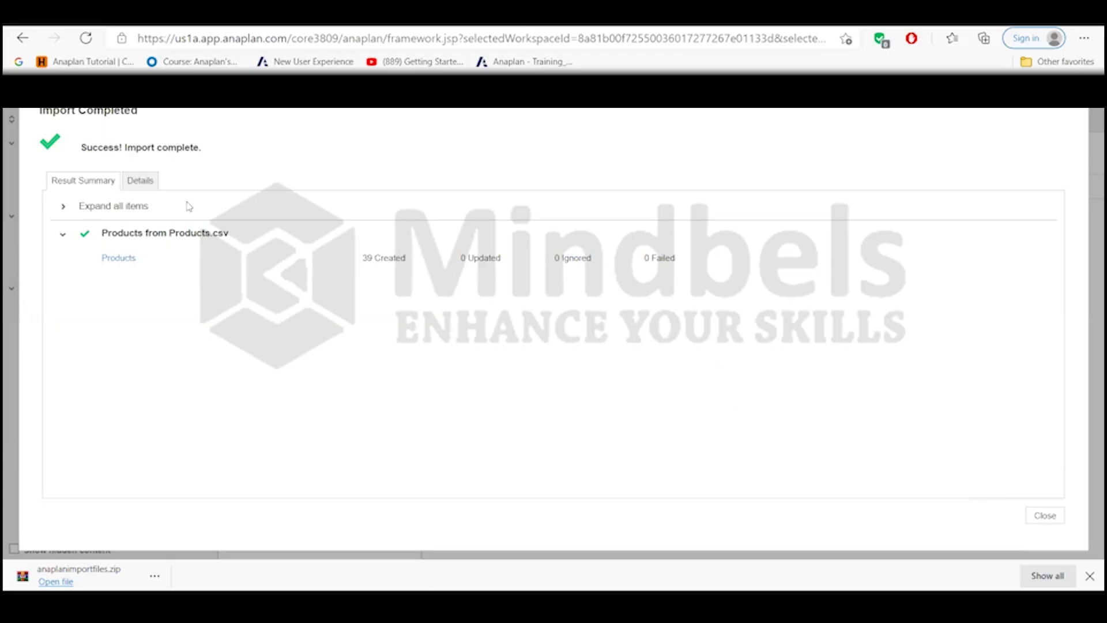
- Check the import details for failures in the Products from Products.csv report and return to the result summary
click(149, 181)
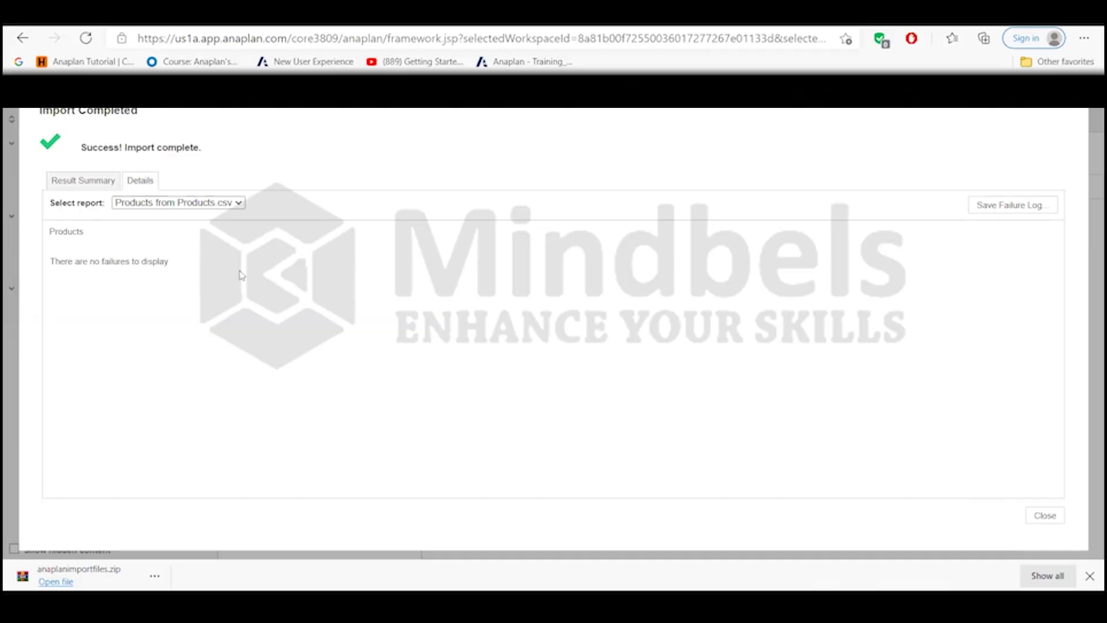
click(241, 202)
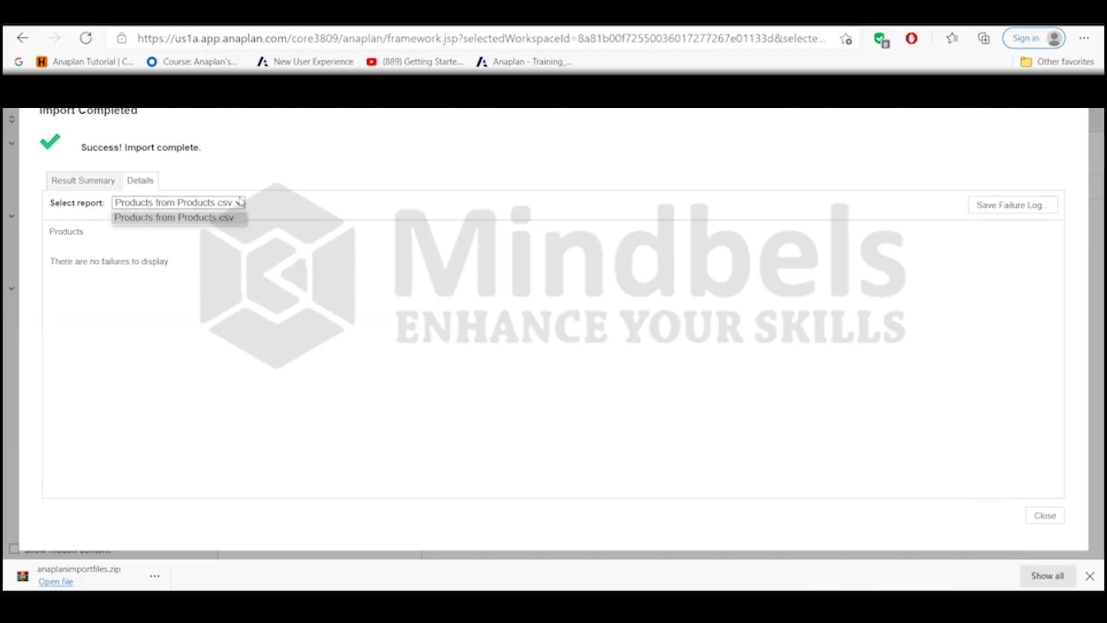
click(240, 203)
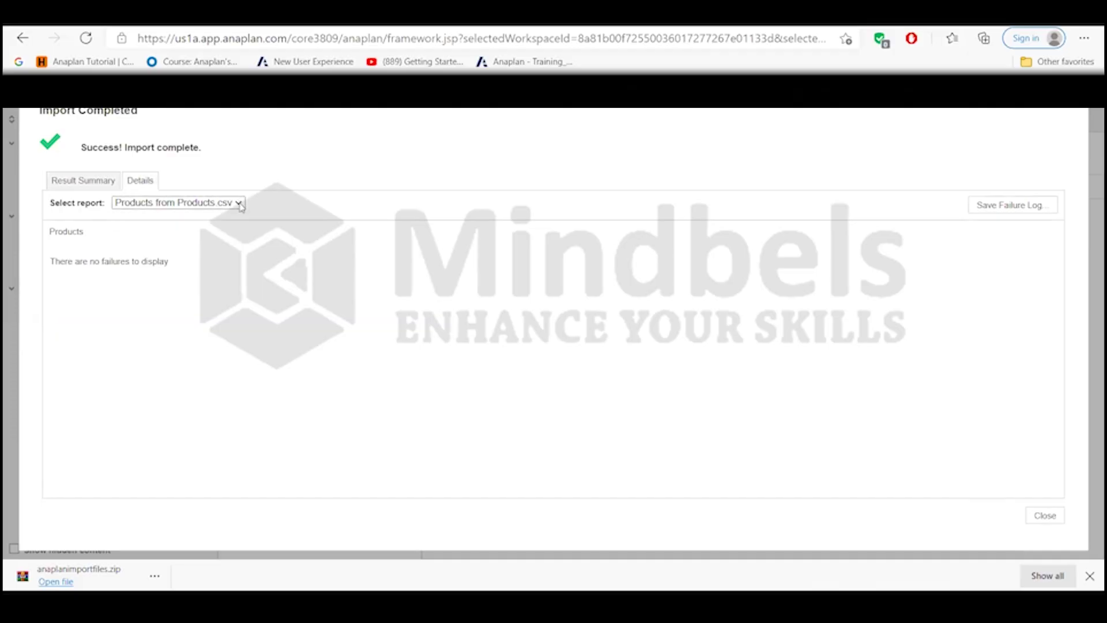
click(110, 184)
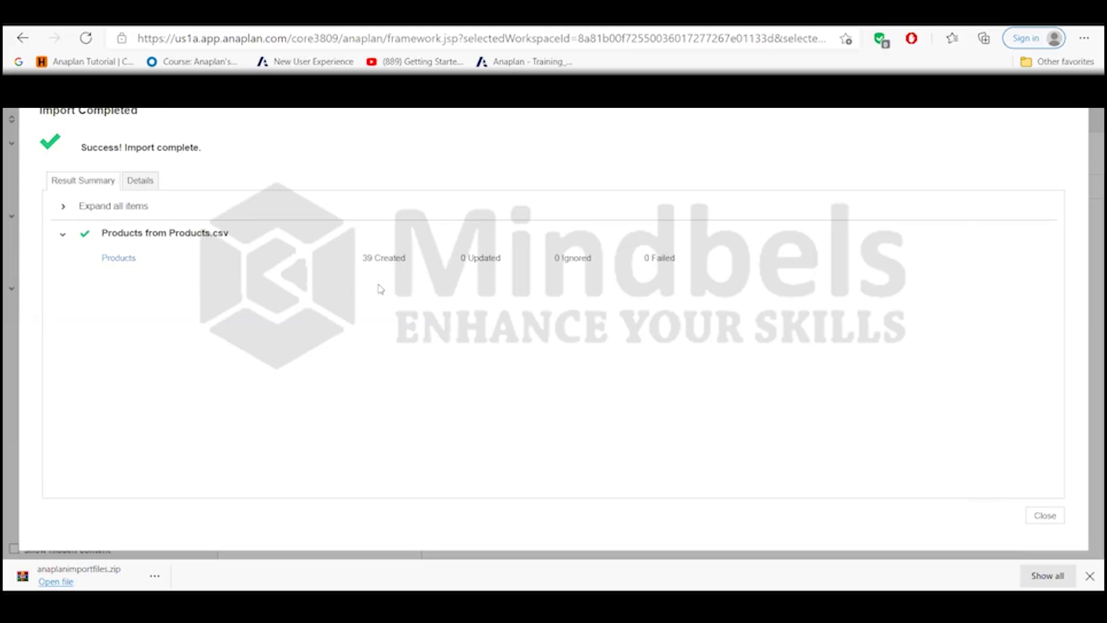
- Close the import result and review the imported rows of the Products list in the grid
click(1037, 517)
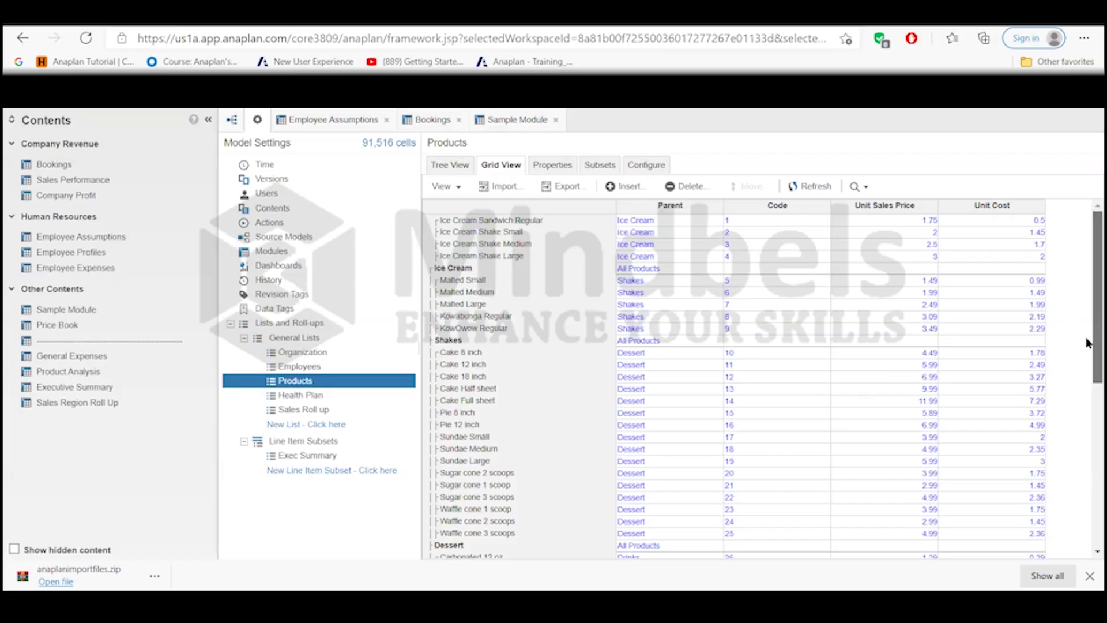
scroll(1088, 454, down, 4)
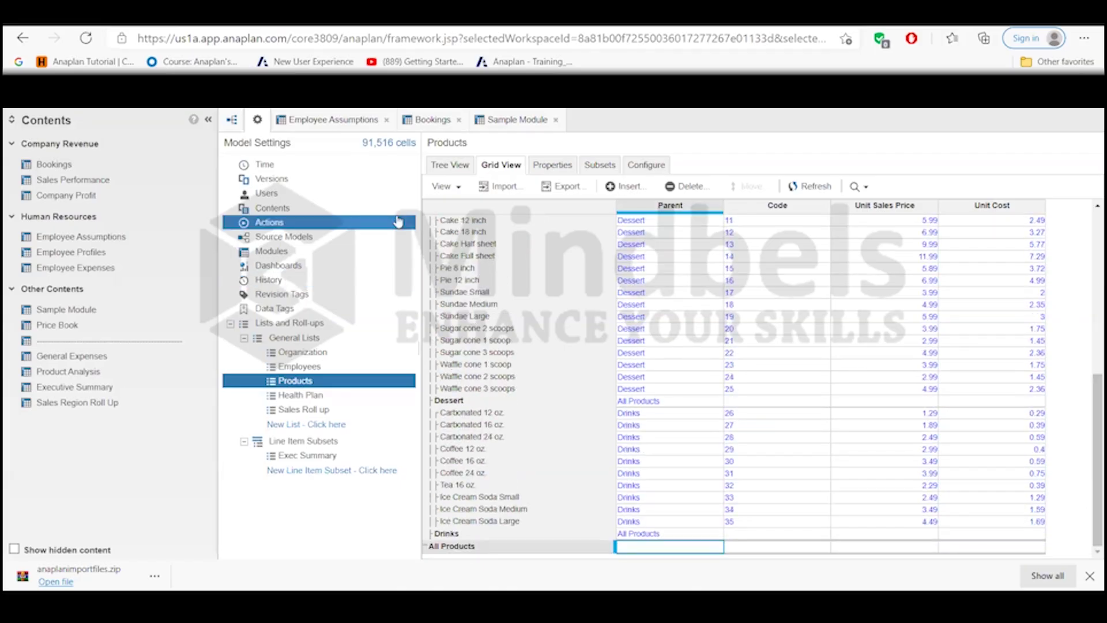
- Show the Products list as a tree and expand the Ice Cream, Shakes, Dessert and Drinks groups
click(458, 166)
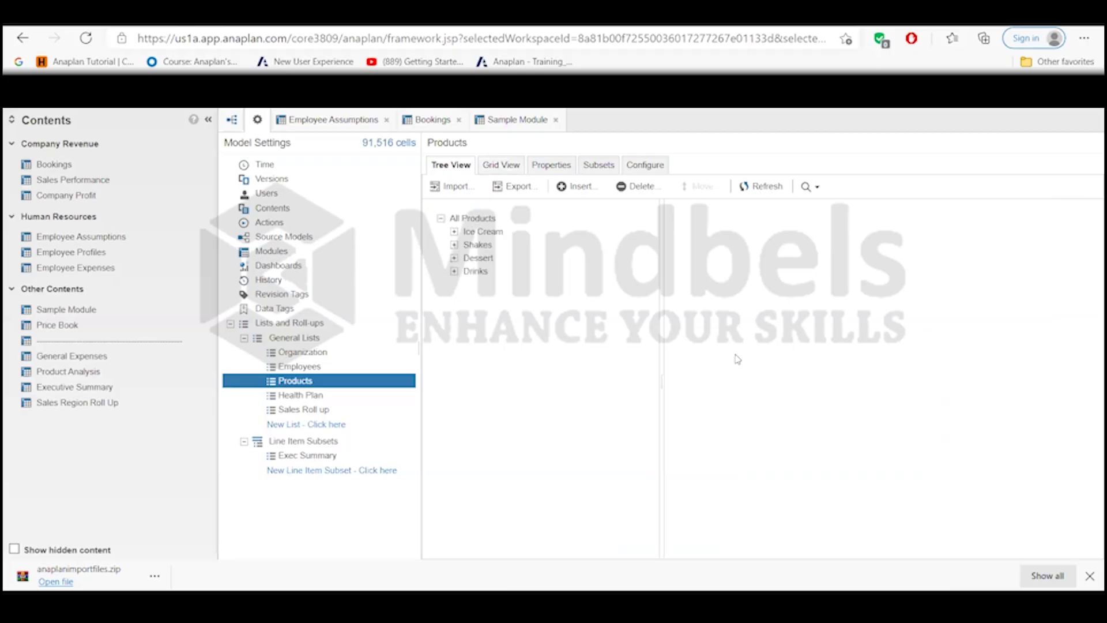
click(483, 231)
click(454, 231)
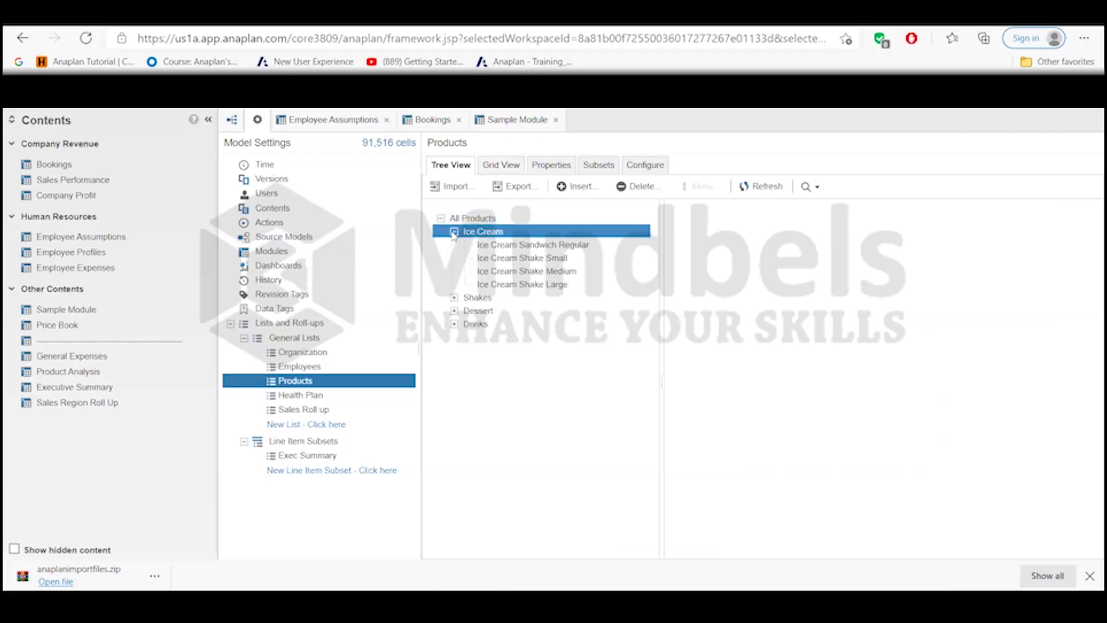
click(461, 297)
click(454, 298)
click(459, 377)
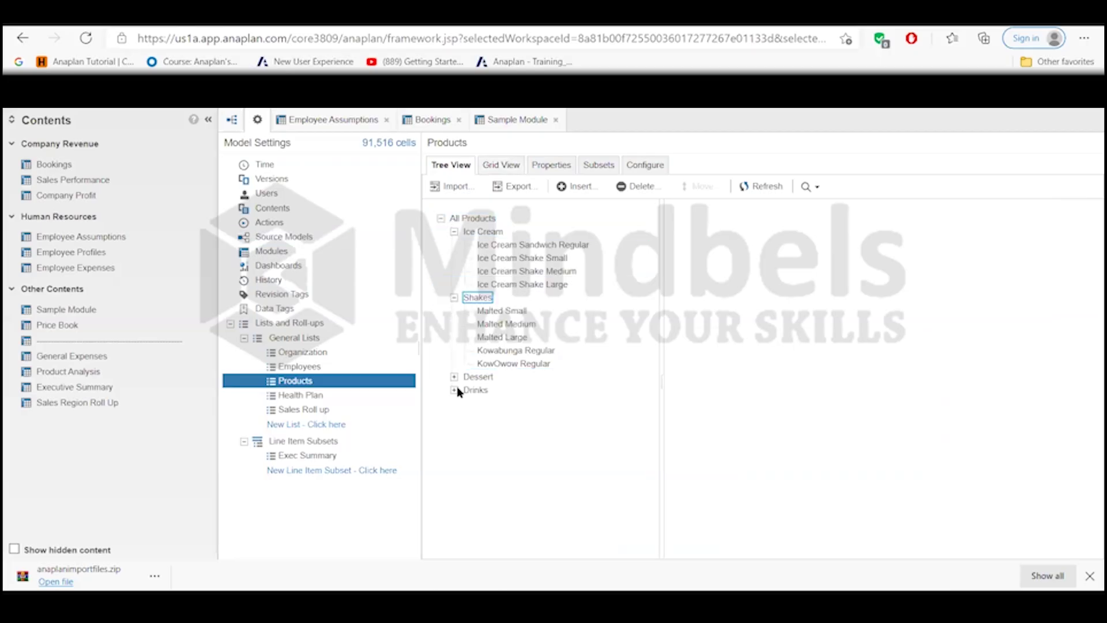
click(455, 377)
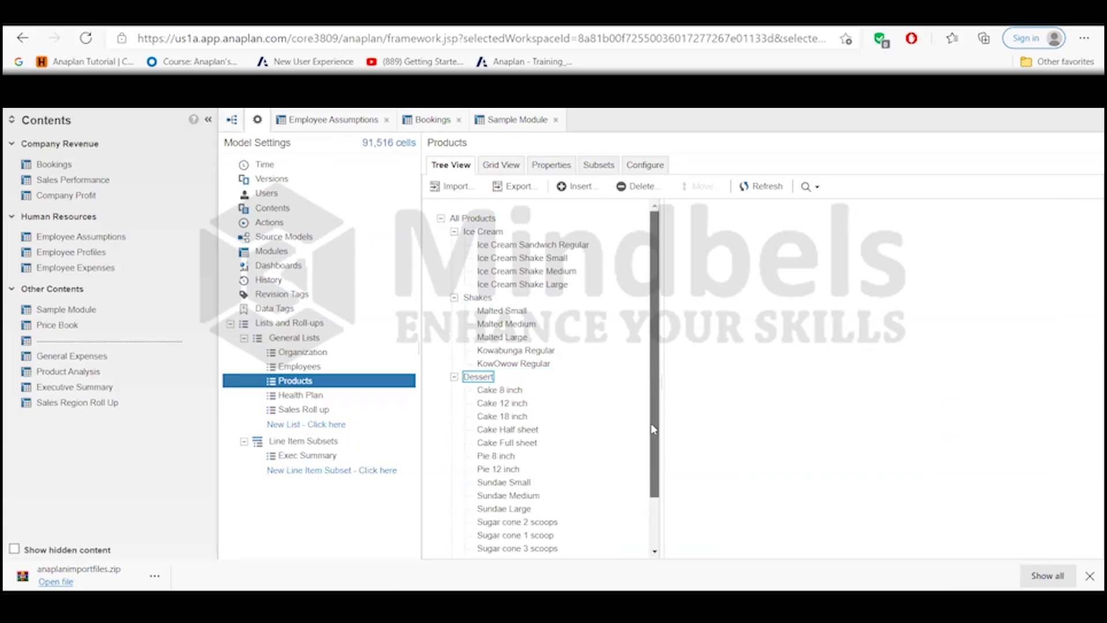
scroll(631, 516, down, 2)
click(476, 540)
click(455, 540)
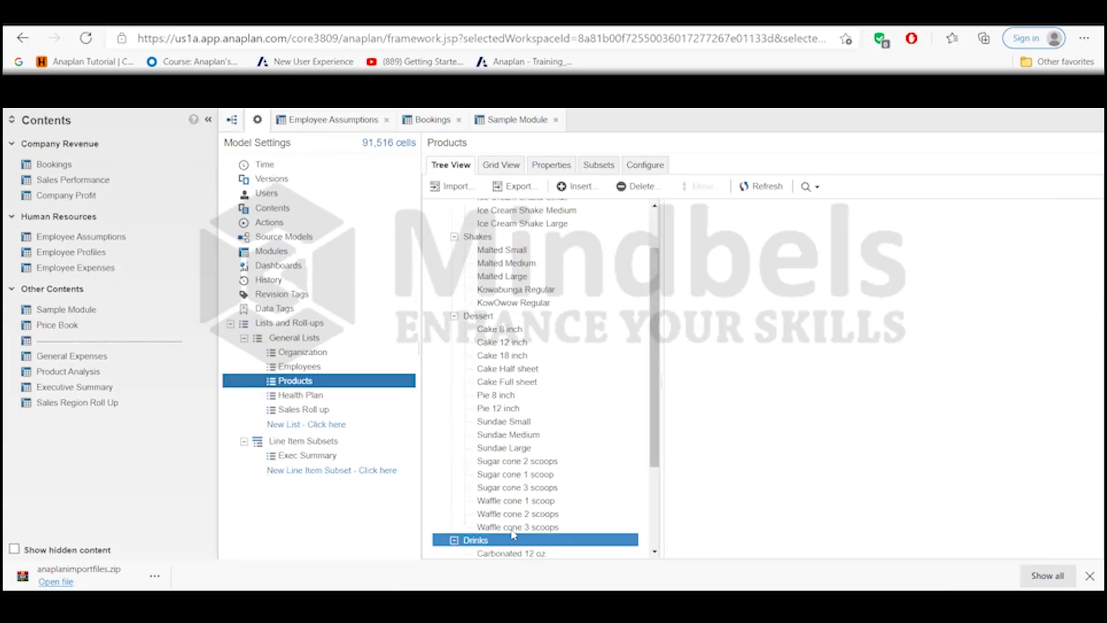
- Look through the expanded product hierarchy and collapse the Drinks group
drag(659, 410, 660, 510)
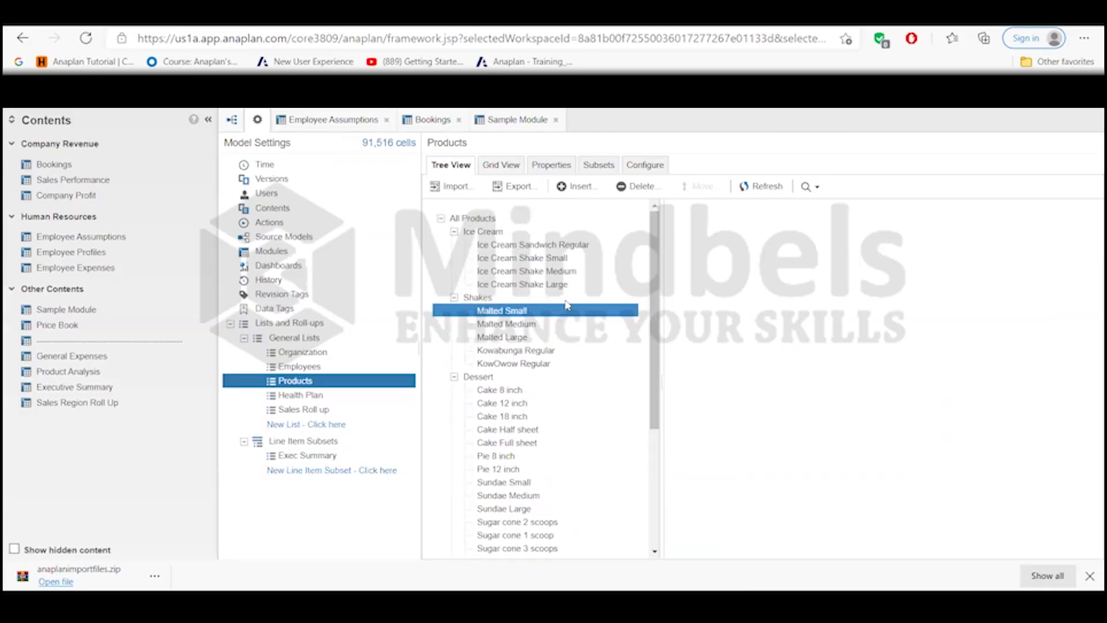
click(454, 257)
click(455, 232)
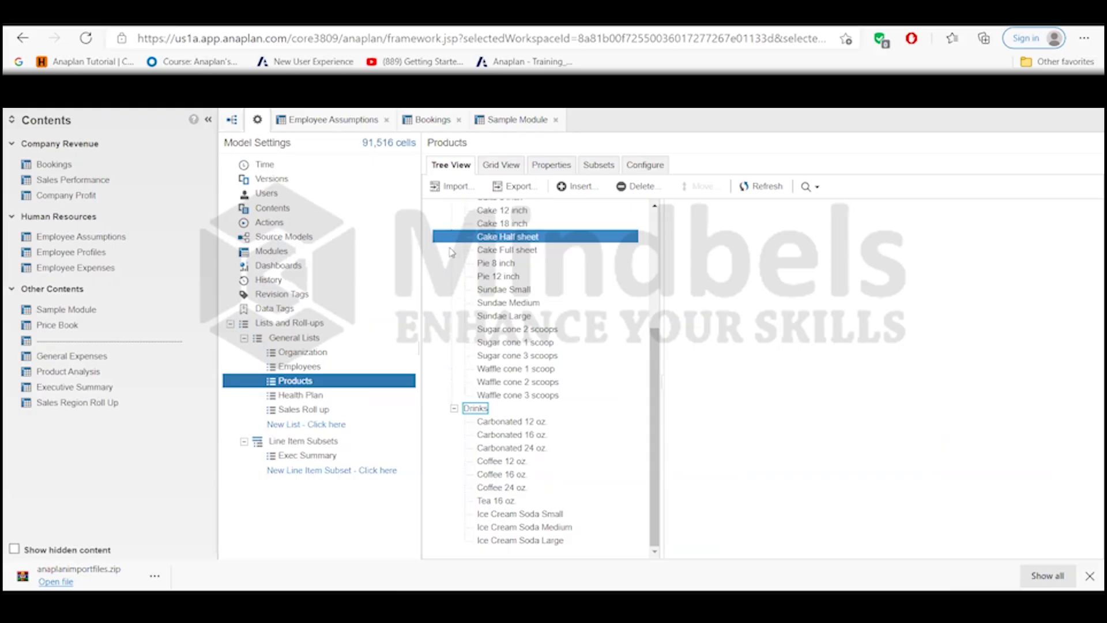
click(454, 409)
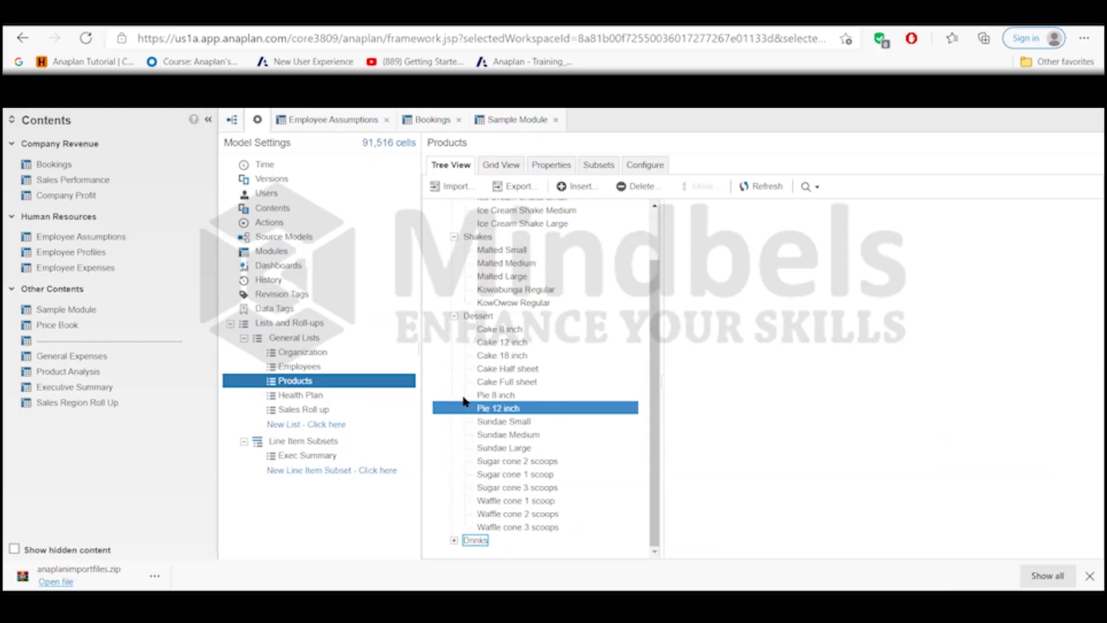
- Review the parents, codes, unit sales prices and unit costs of the imported products in the grid
click(501, 165)
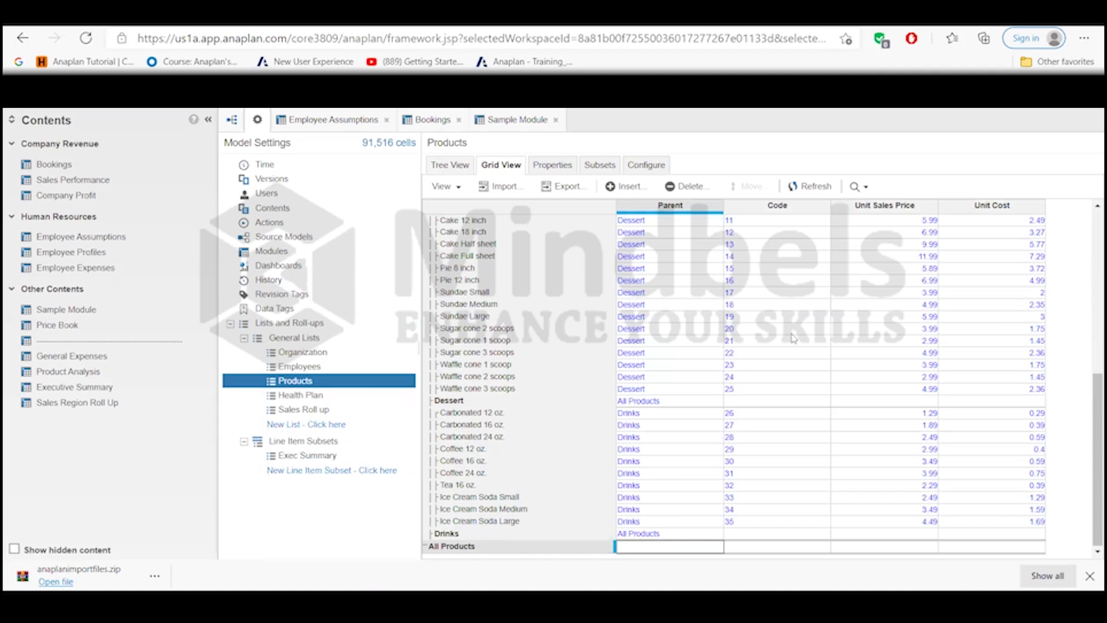
drag(1087, 453, 1088, 226)
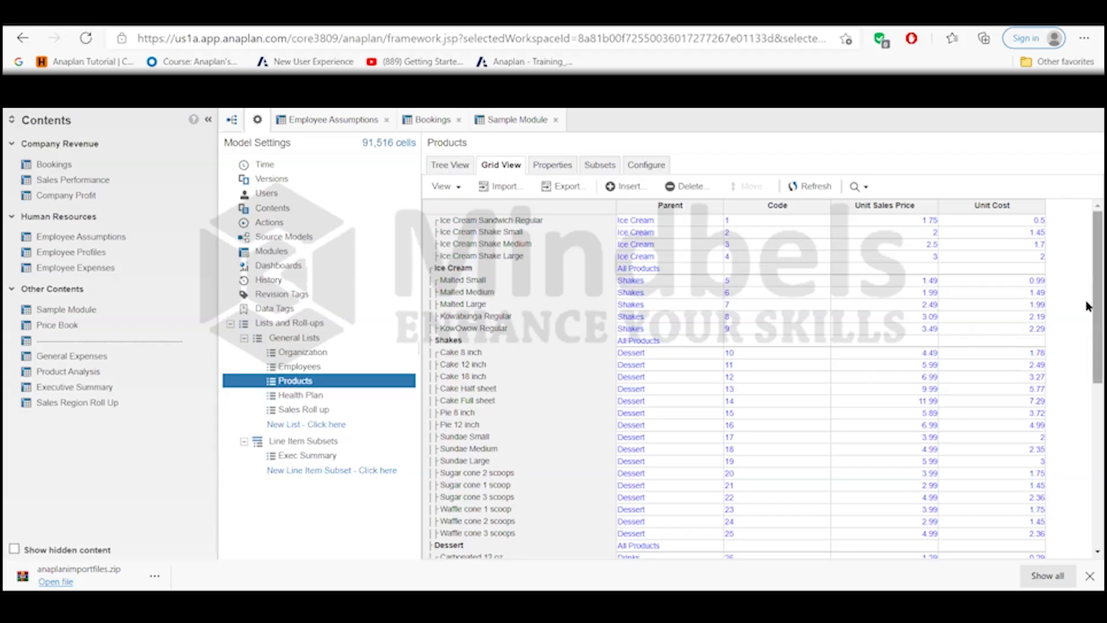
drag(1088, 292, 1089, 549)
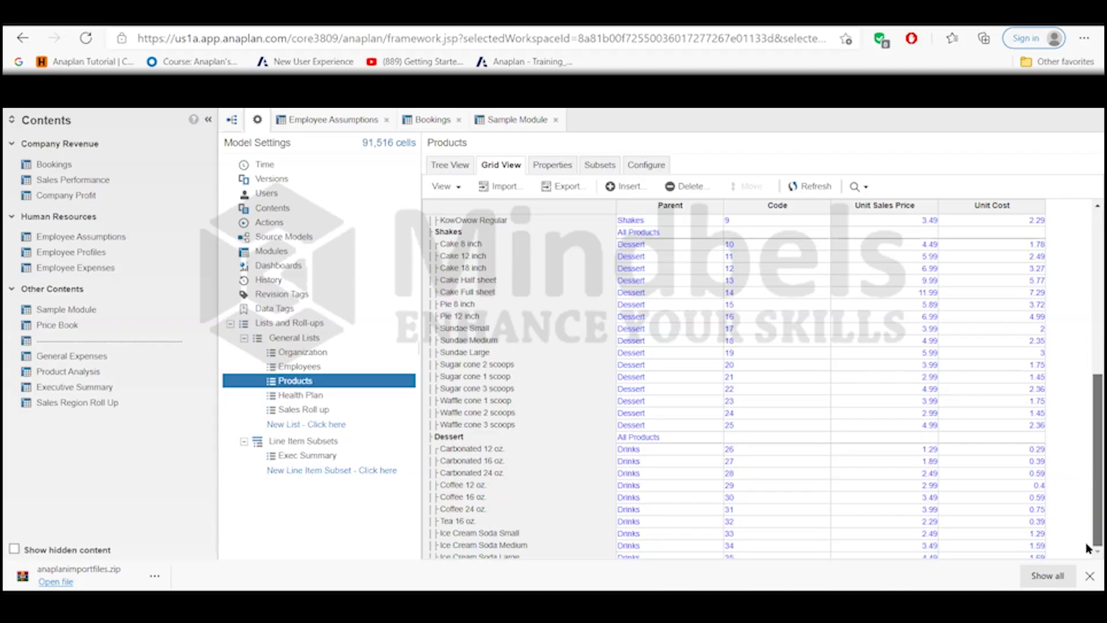
- Compare the Products list's hierarchy and grid rows with the formats of its Unit Sales Price and Unit Cost properties
click(453, 166)
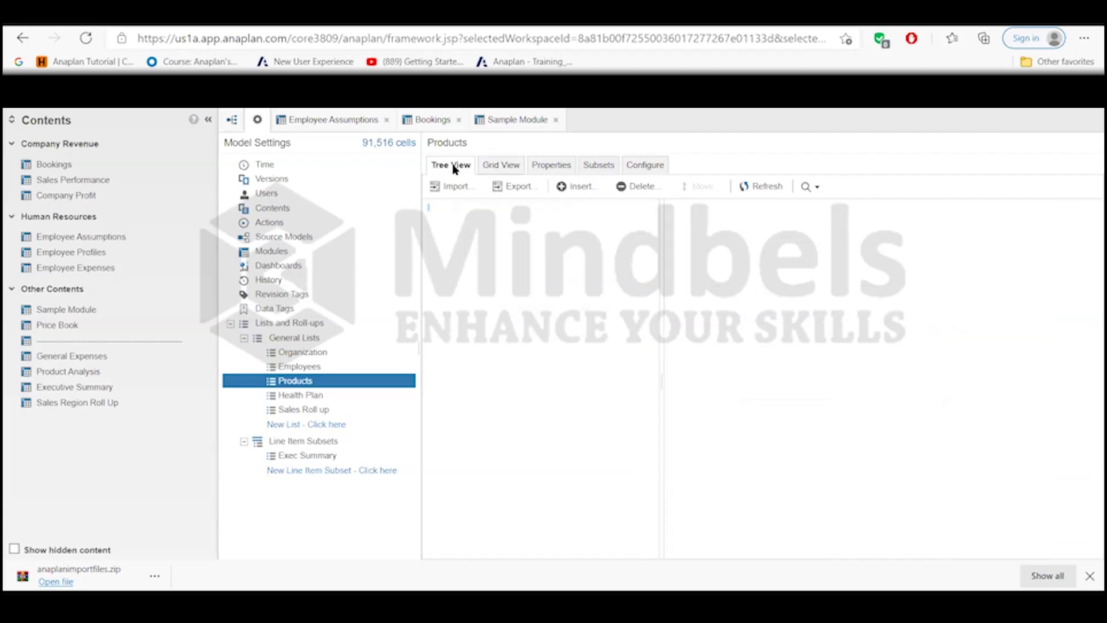
click(551, 166)
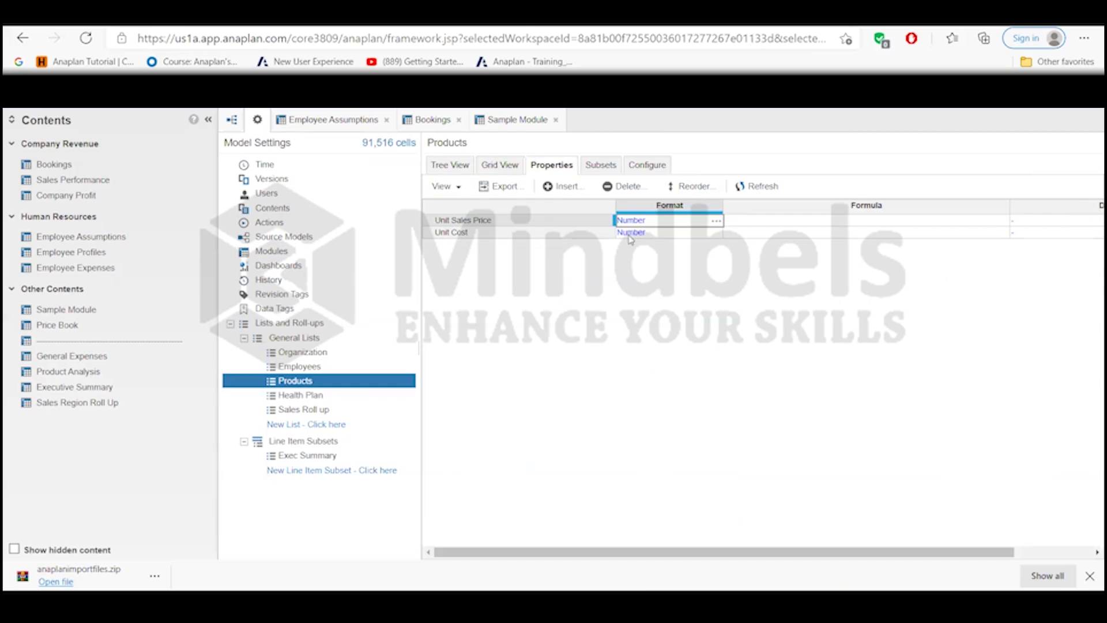
click(452, 166)
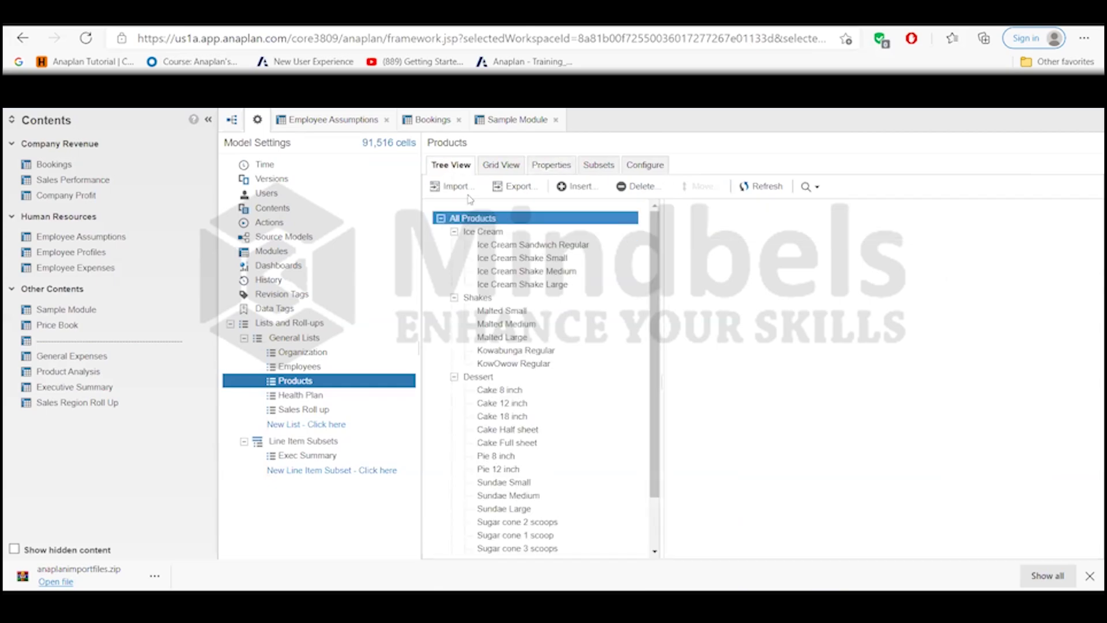
click(639, 325)
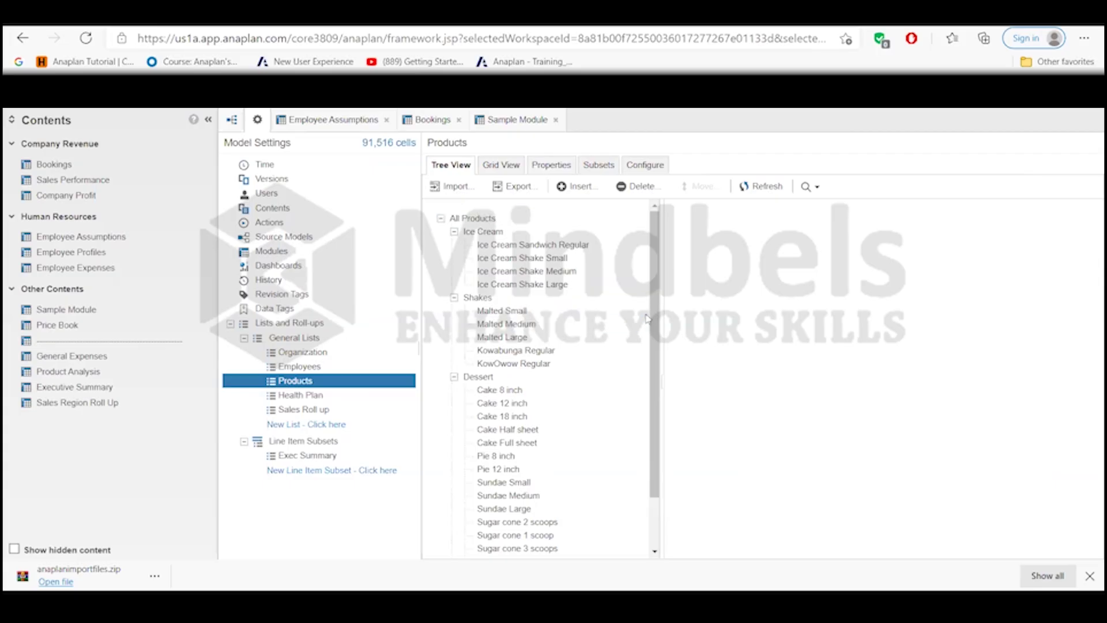
click(557, 166)
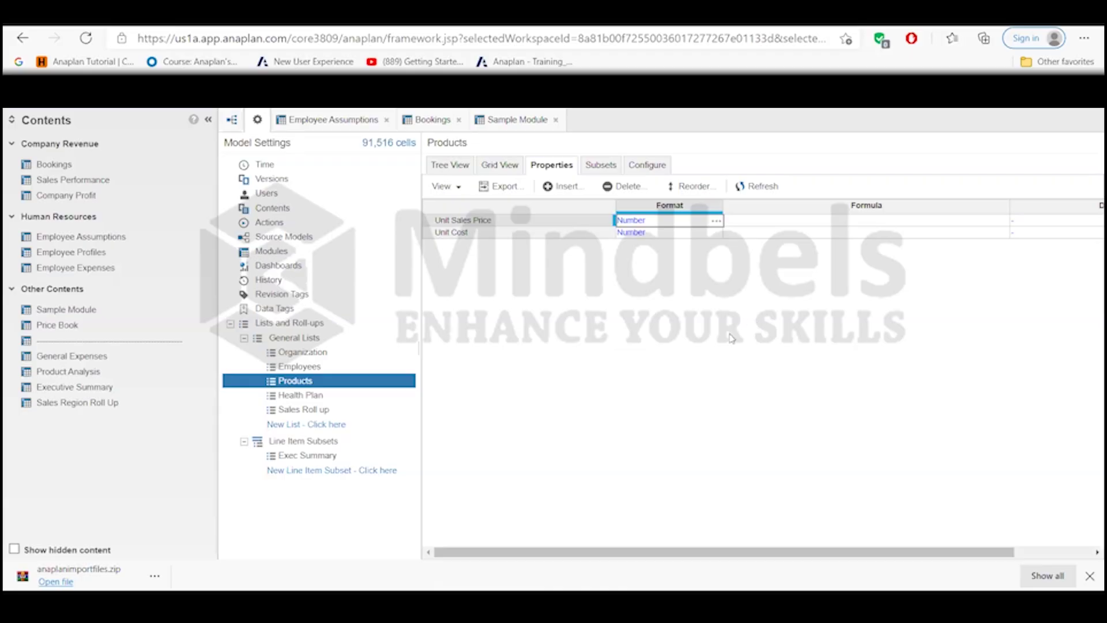
click(498, 167)
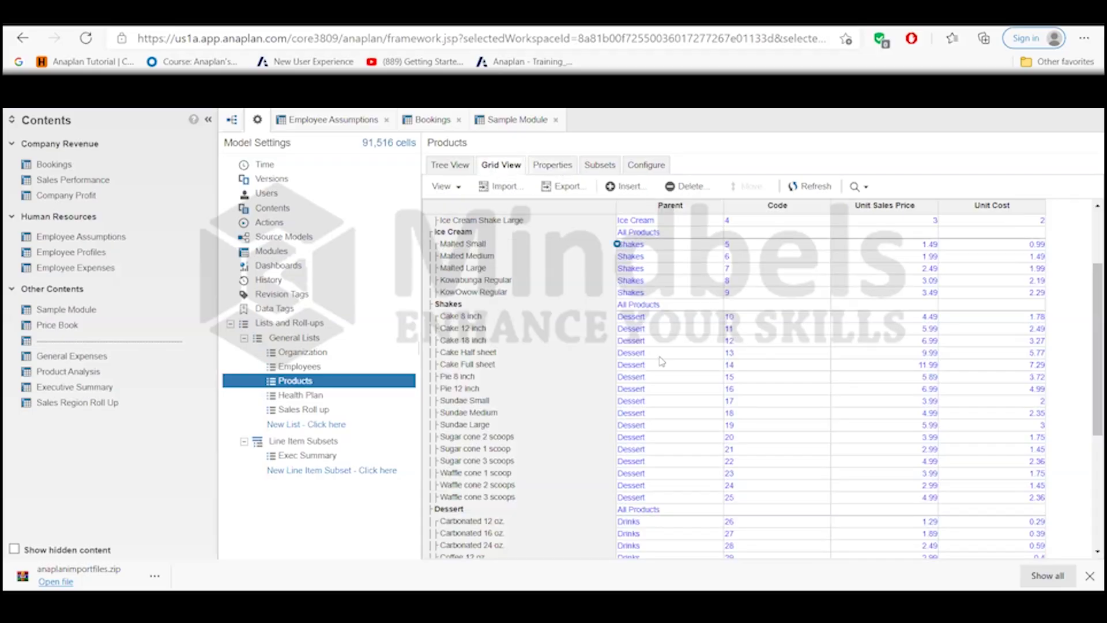
drag(1089, 356, 1088, 291)
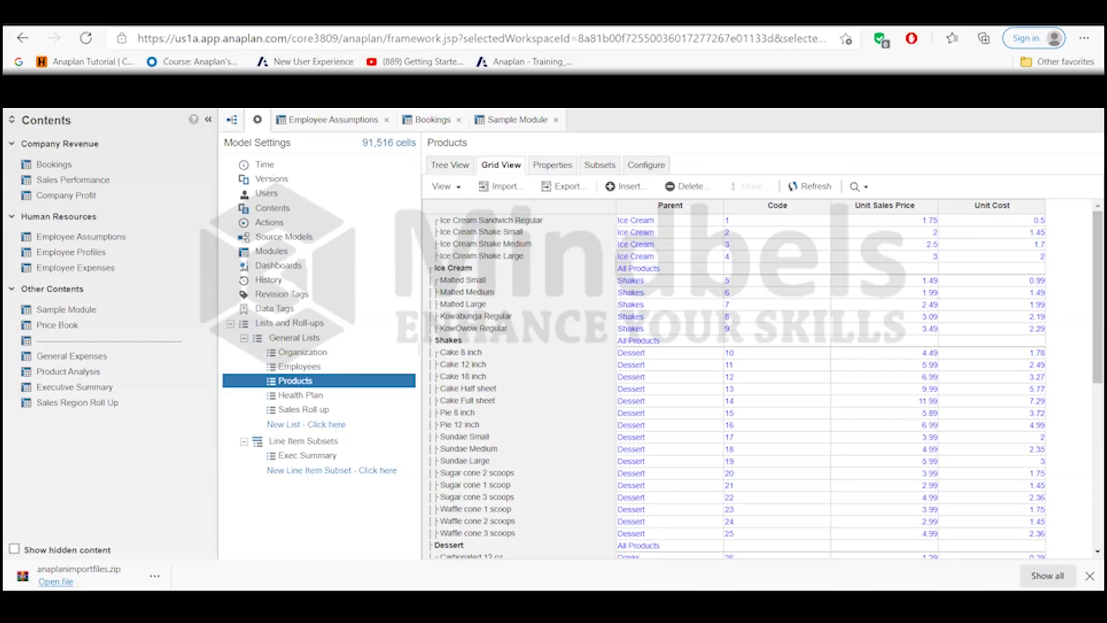
- Switch to the Products file in Excel and close it without saving the changes
mouse_move(515, 606)
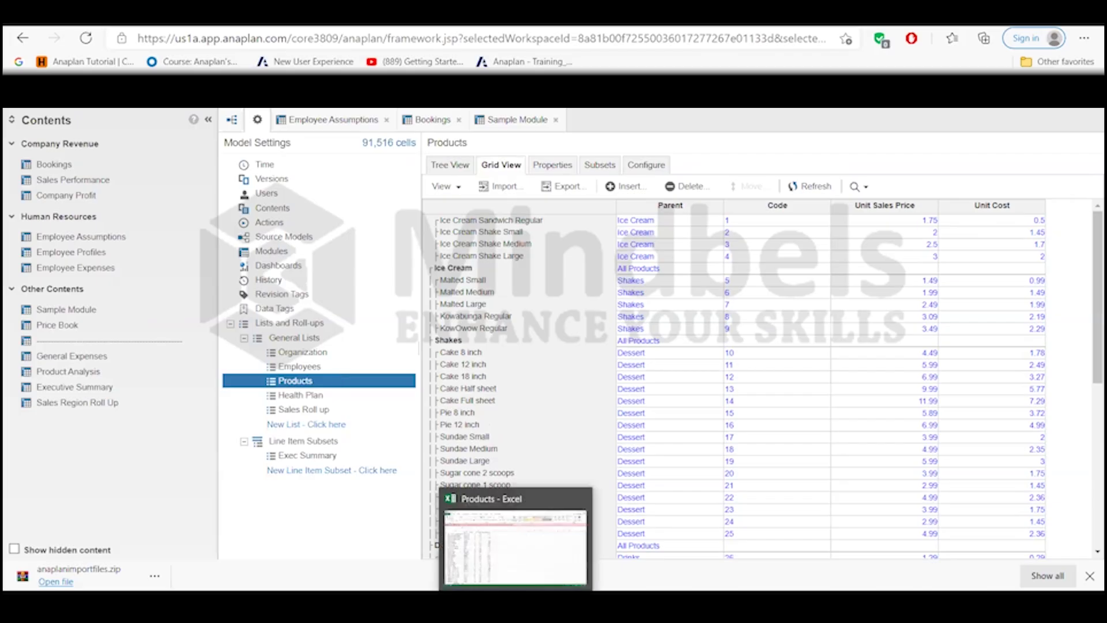
click(506, 568)
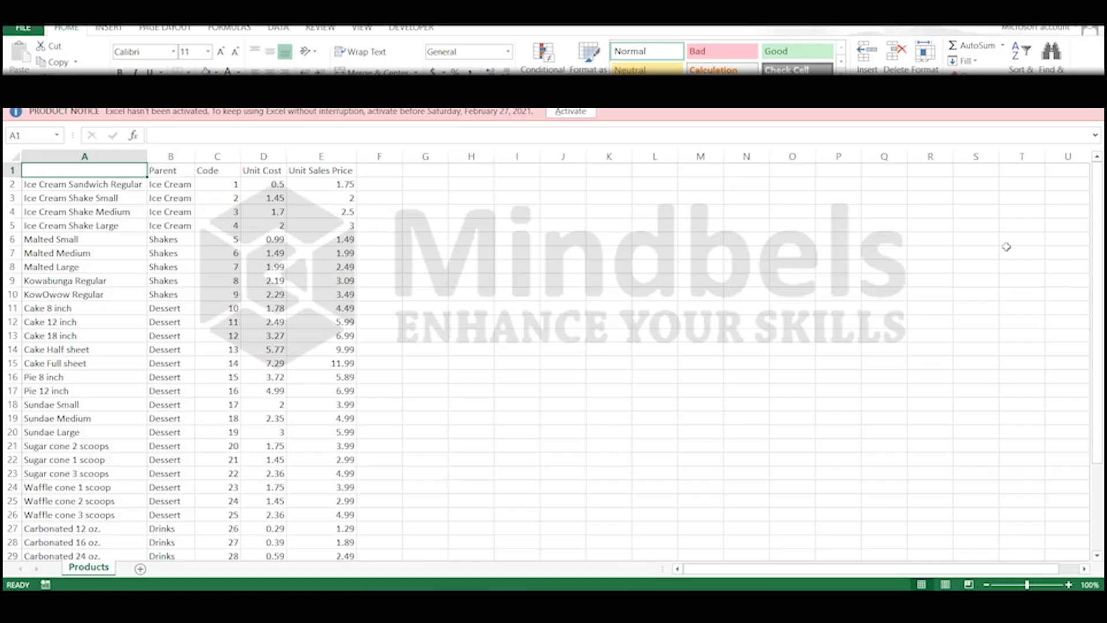
click(1095, 10)
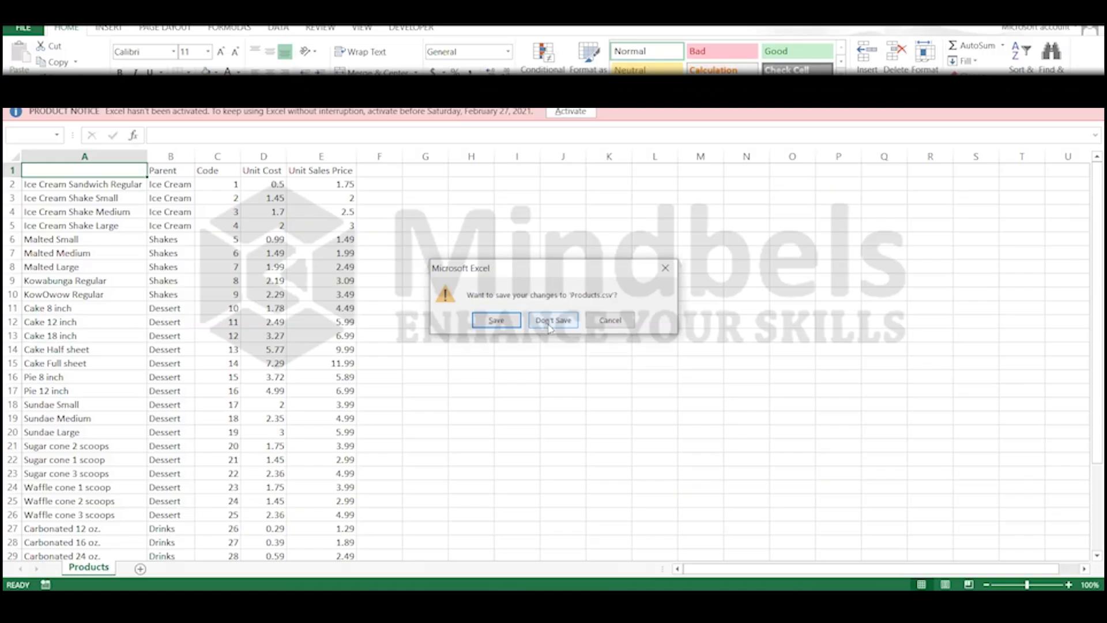
click(551, 321)
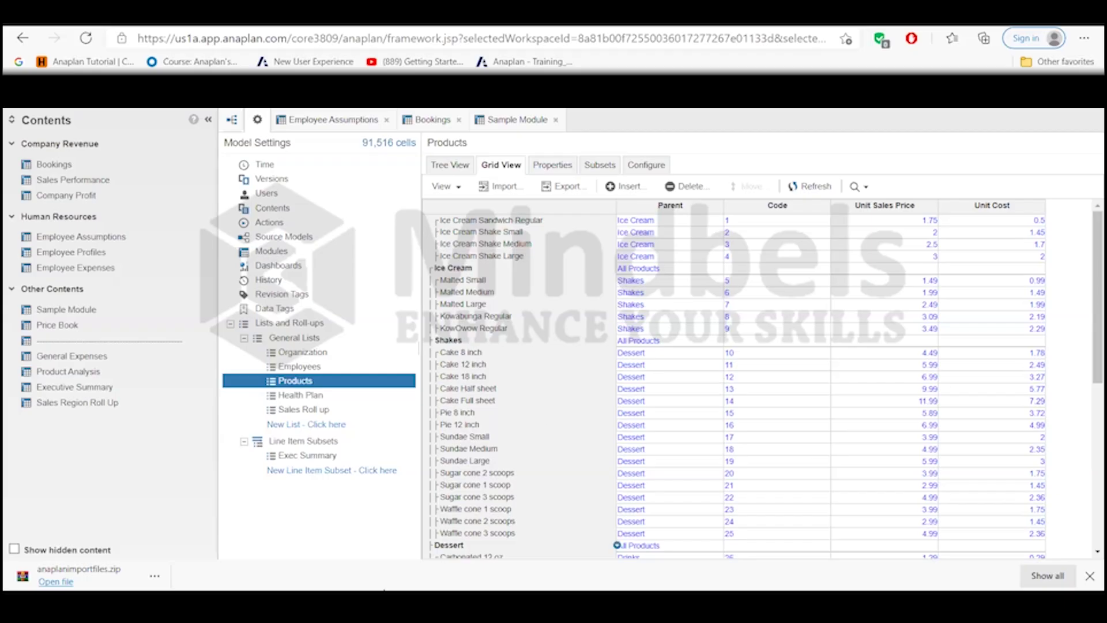
- Switch to the csv files folder, view the contents of the Organization text file and close it
key(alt+Tab)
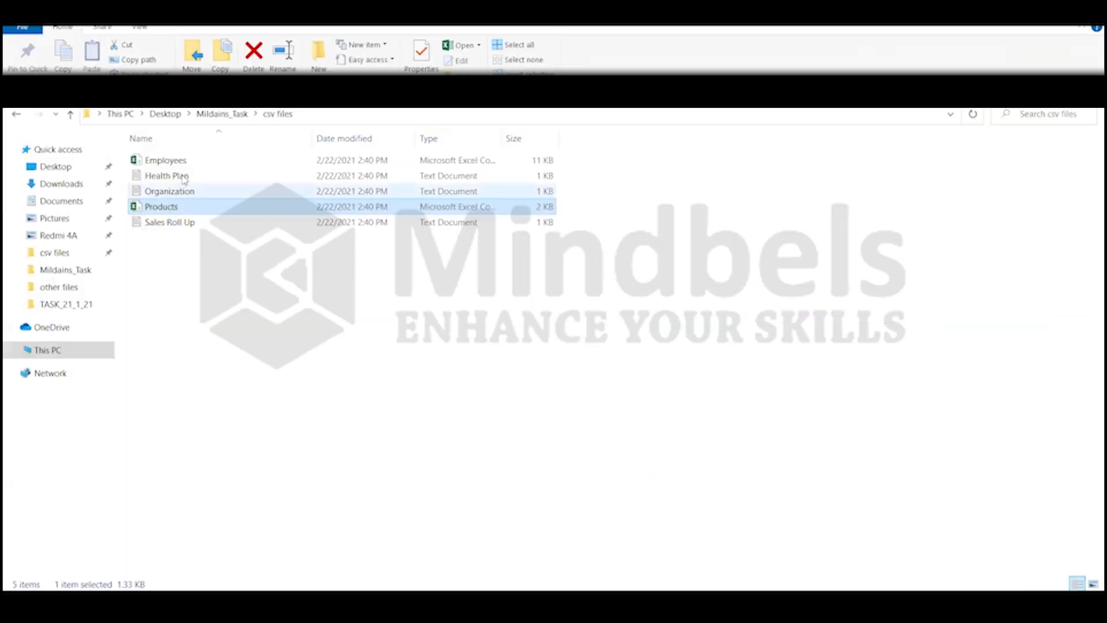
click(173, 193)
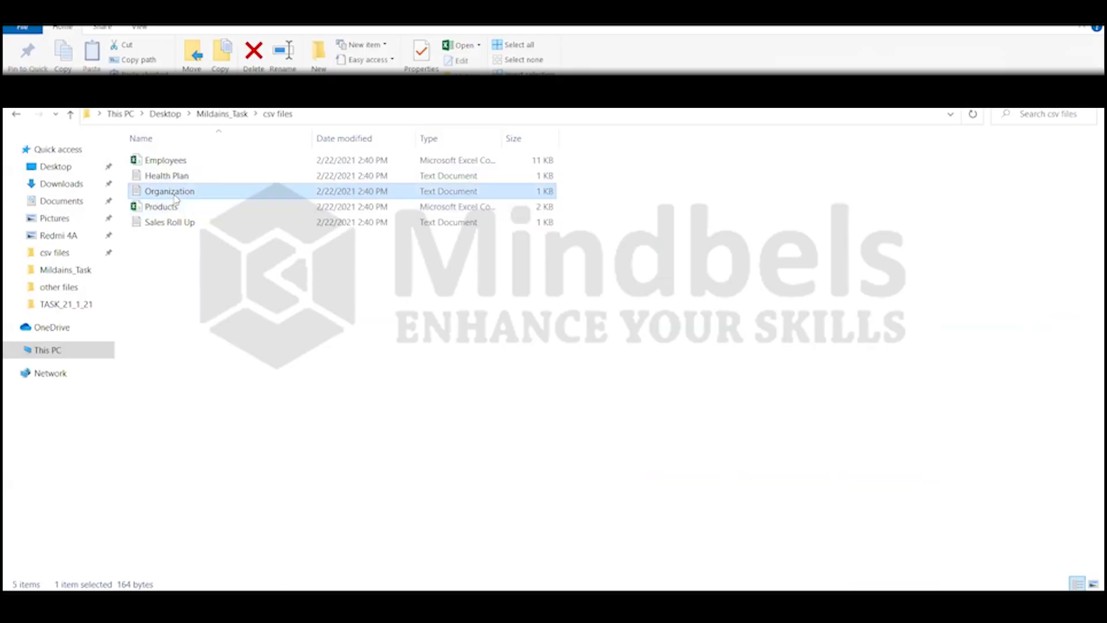
double_click(174, 192)
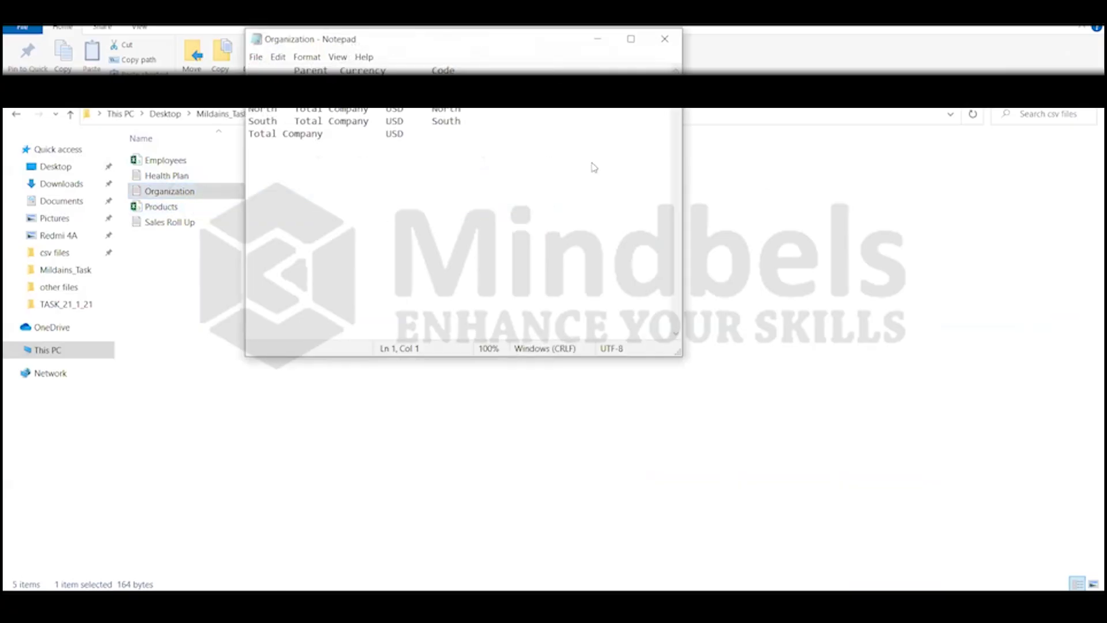
click(665, 39)
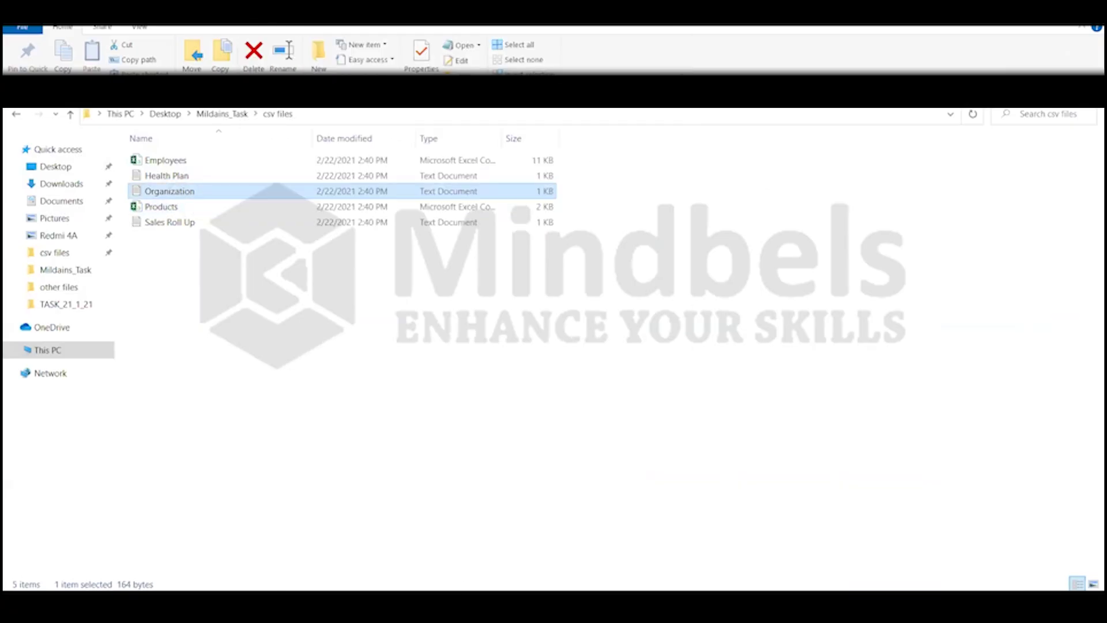
- Return to Anaplan and check the property formats and grid items of the Organization list
click(371, 543)
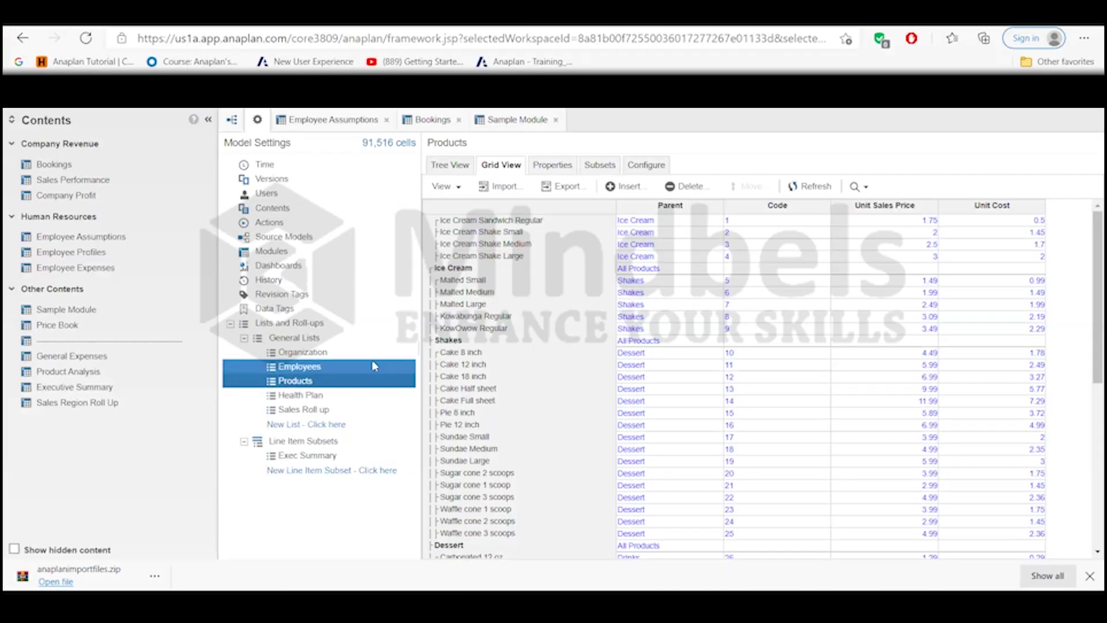
click(295, 353)
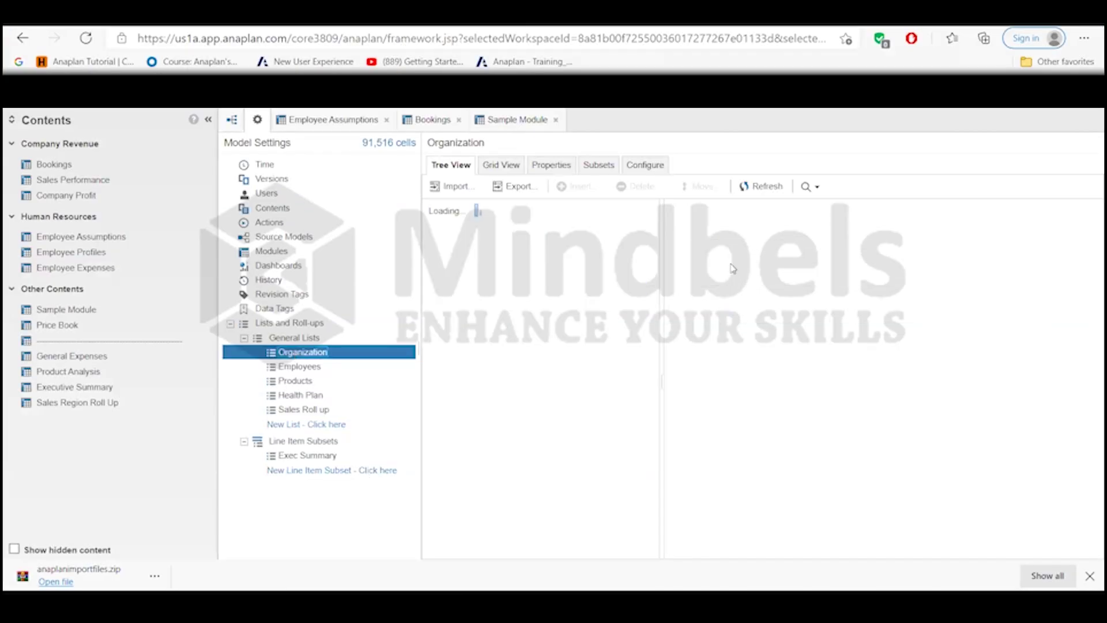
click(551, 166)
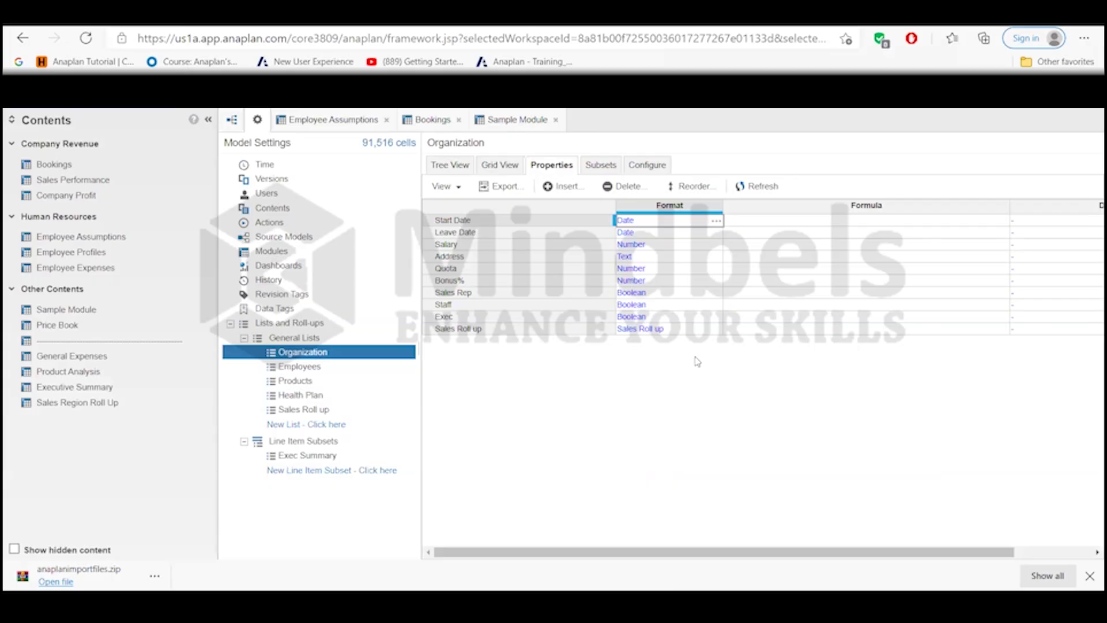
click(497, 166)
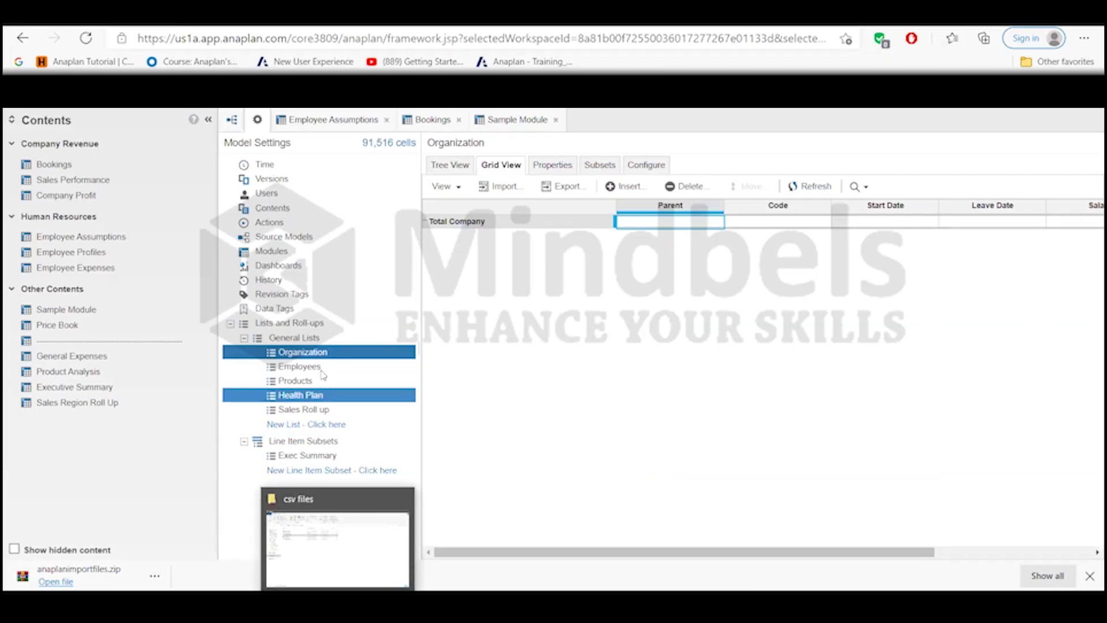
- Check the properties of the Employees list and return to the Organization list
click(300, 367)
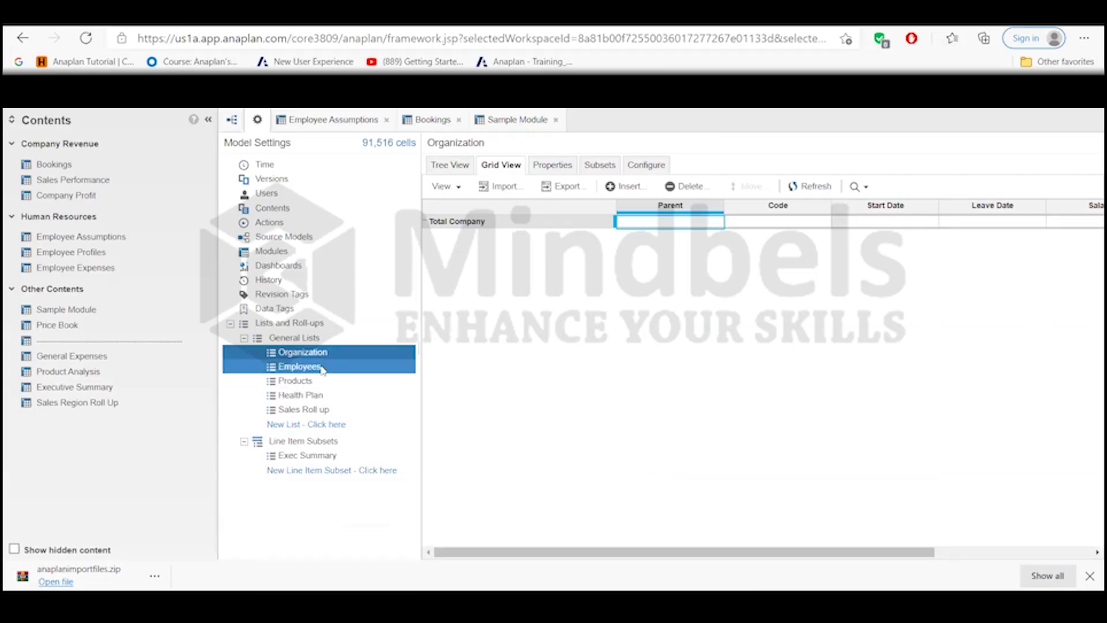
click(561, 167)
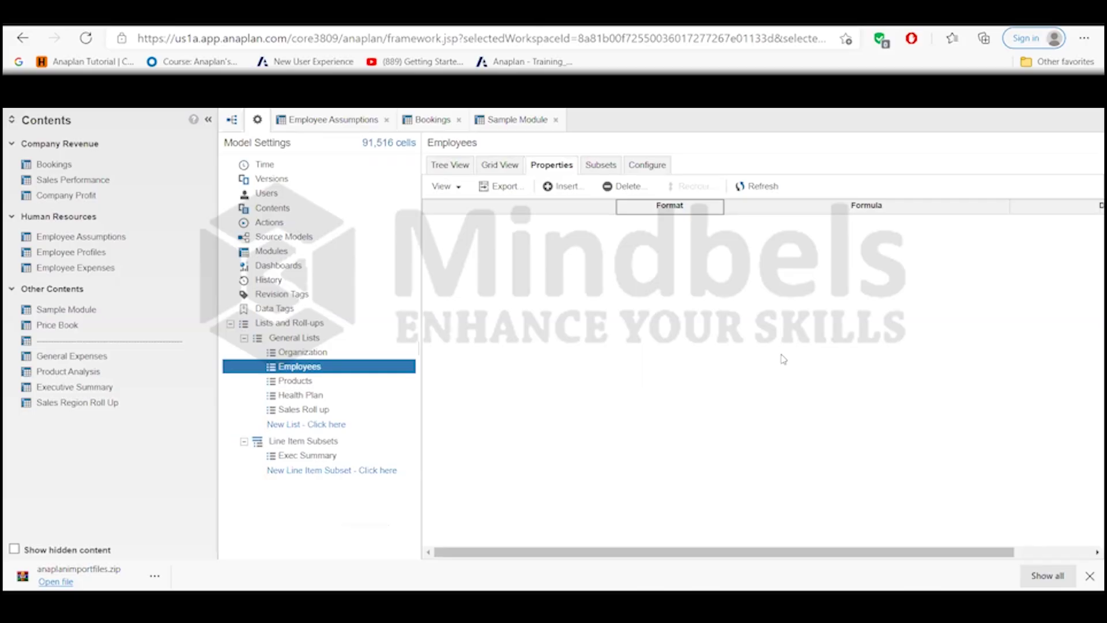
ctrl+click(290, 354)
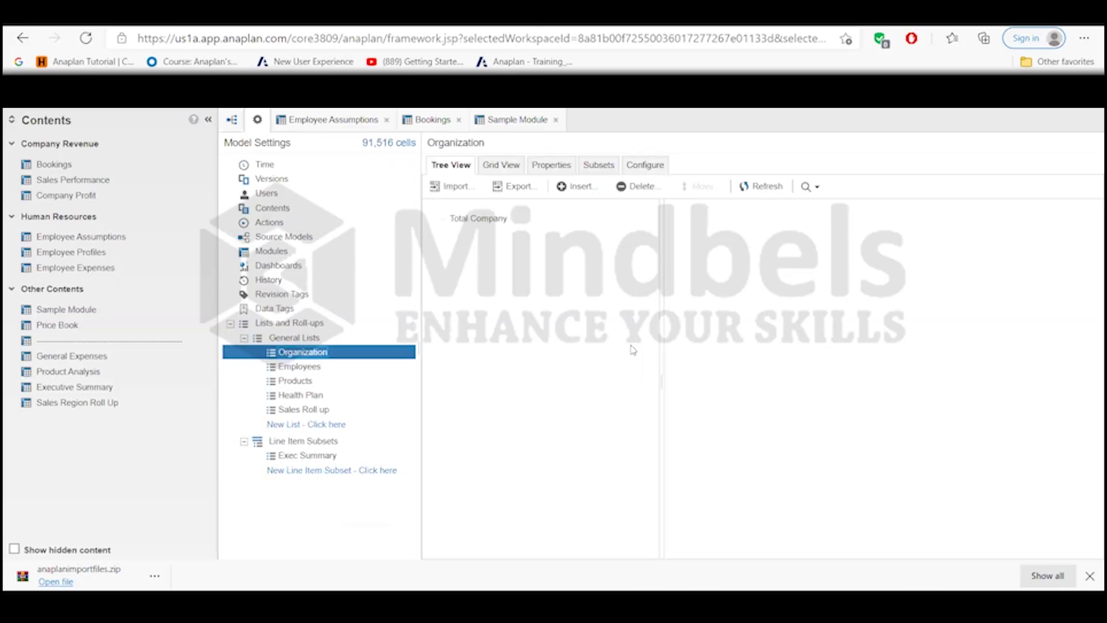
- Check the Organization list's configuration and grid items, and delete all of the list's properties
click(647, 167)
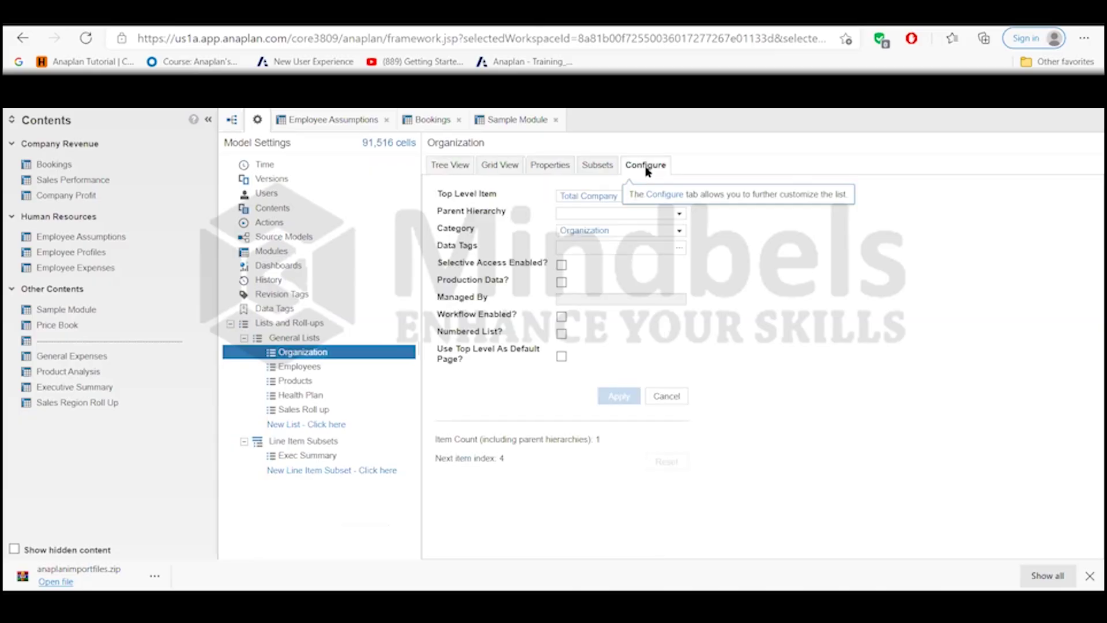
click(496, 166)
click(553, 166)
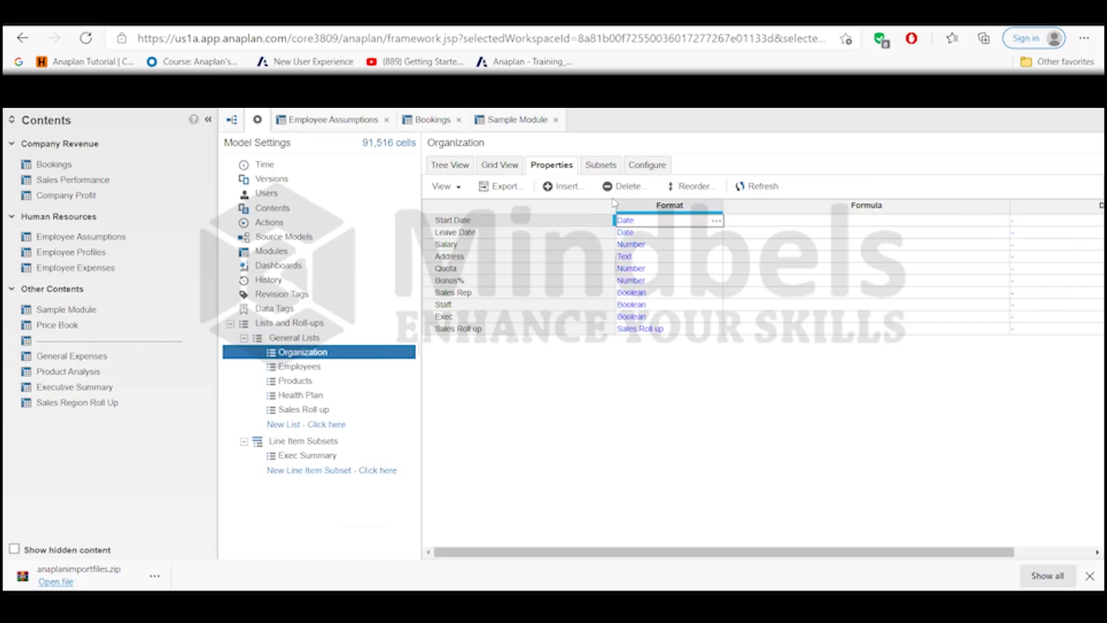
click(627, 186)
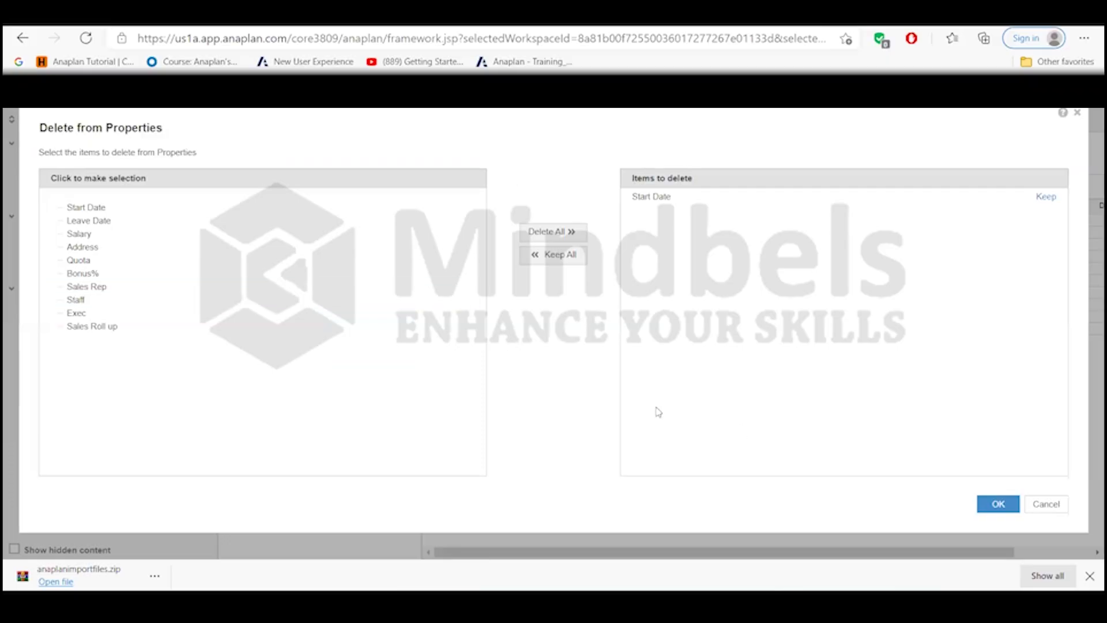
click(568, 234)
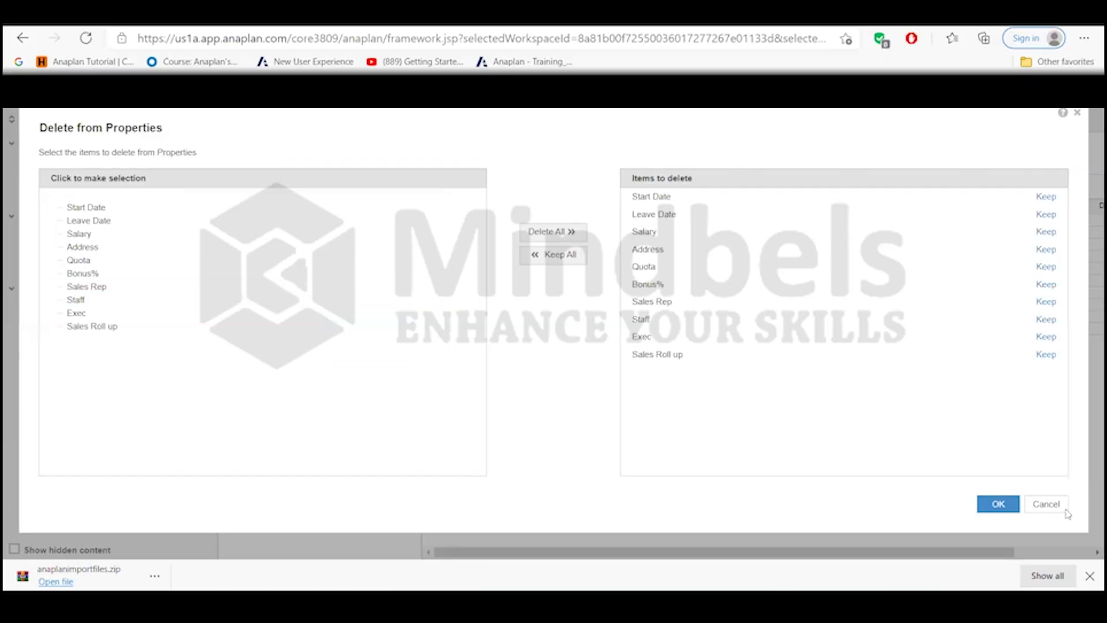
click(1007, 510)
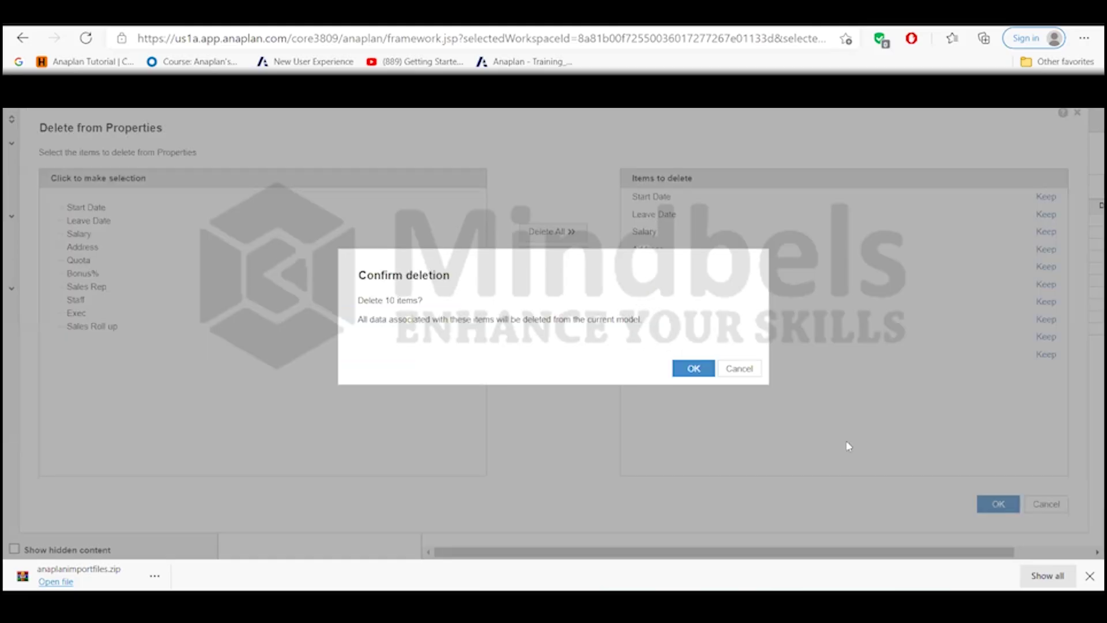
click(713, 370)
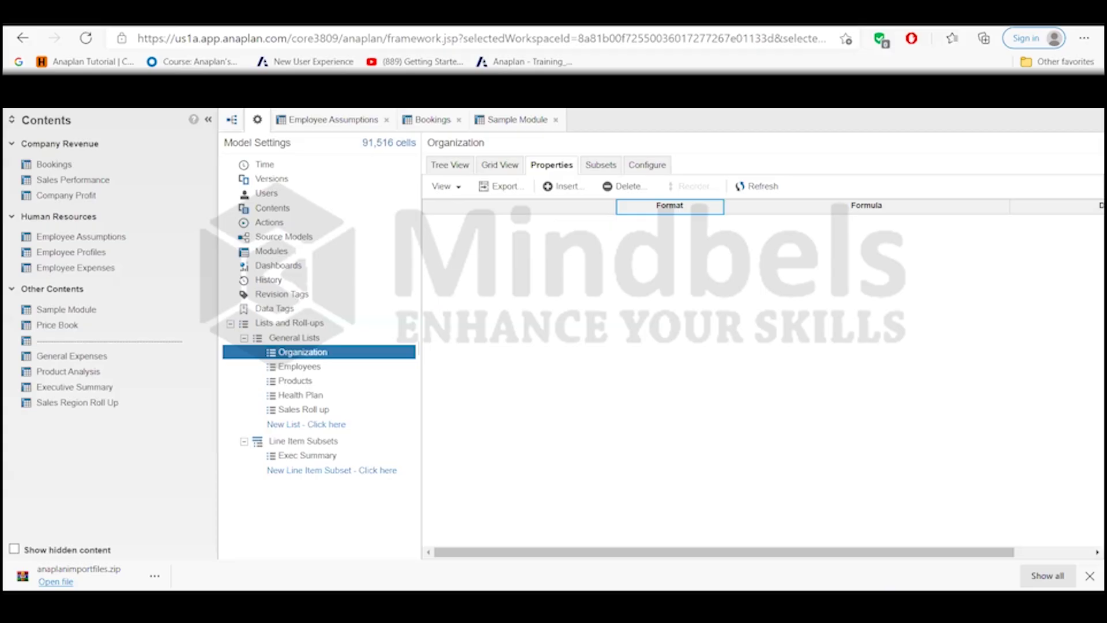
- Start inserting new properties into the Employees list
click(363, 366)
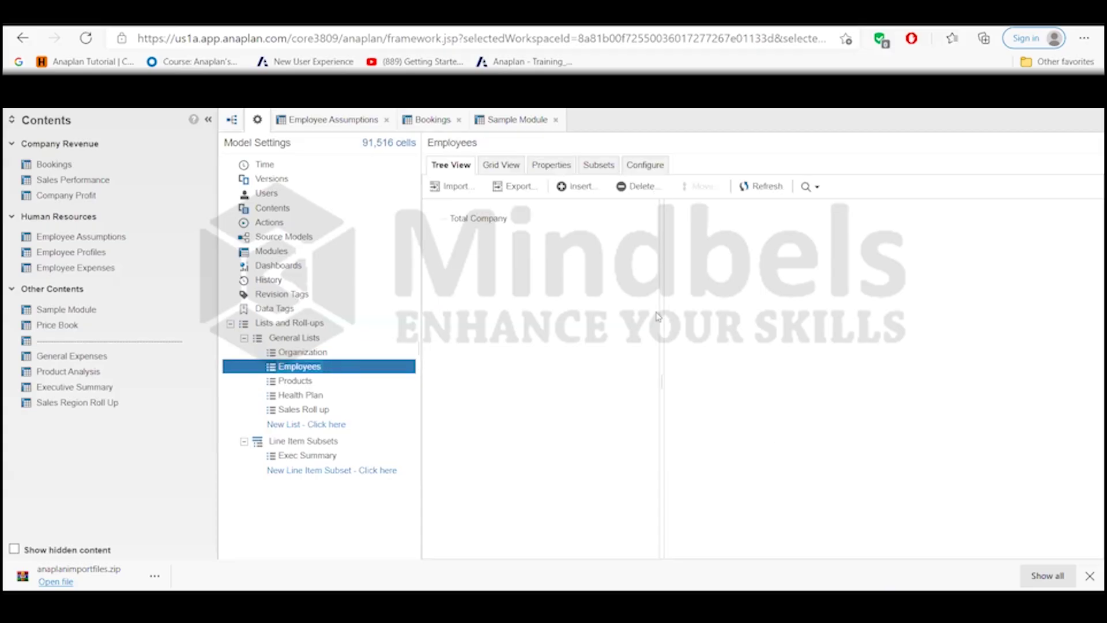
click(552, 167)
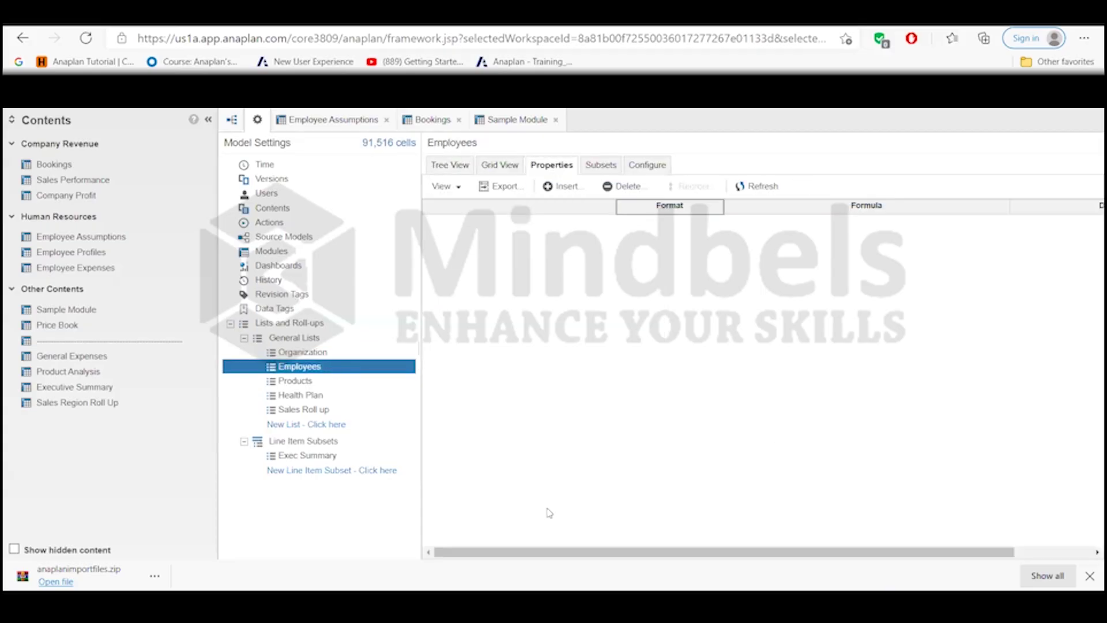
click(569, 191)
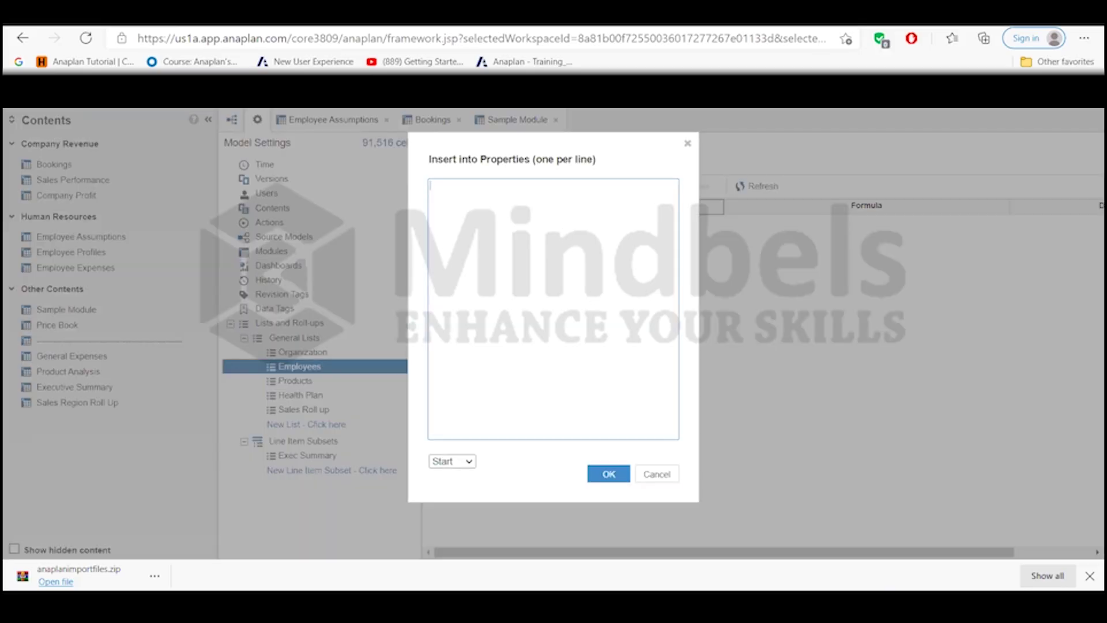
- Switch to the csv files folder, open the Employees file in Excel and widen the Sales Team and Start Date columns
click(265, 607)
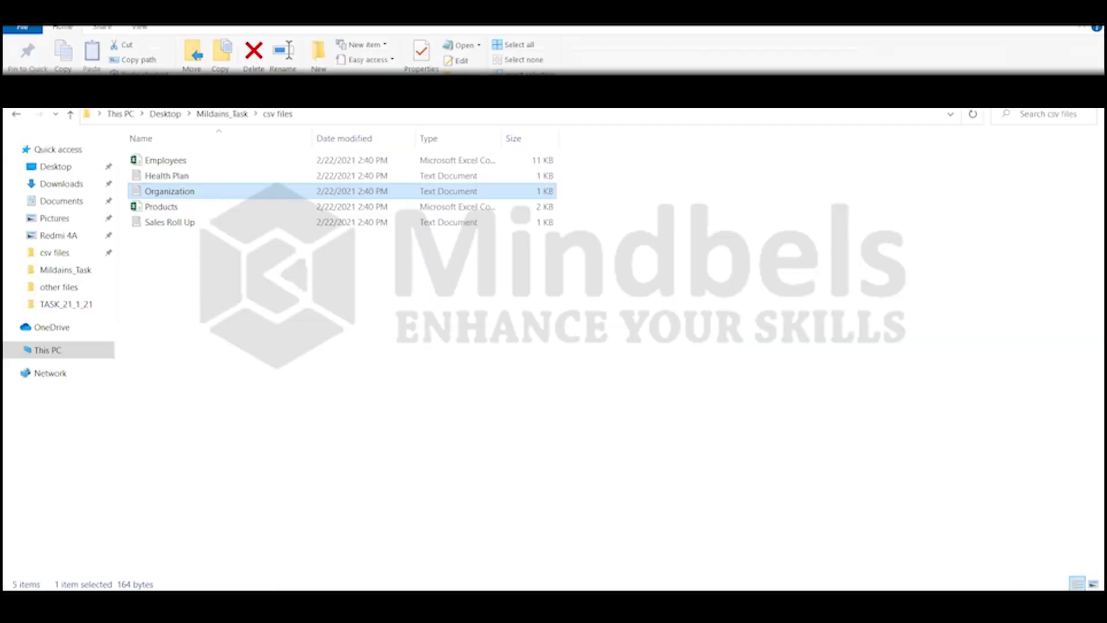
double_click(178, 163)
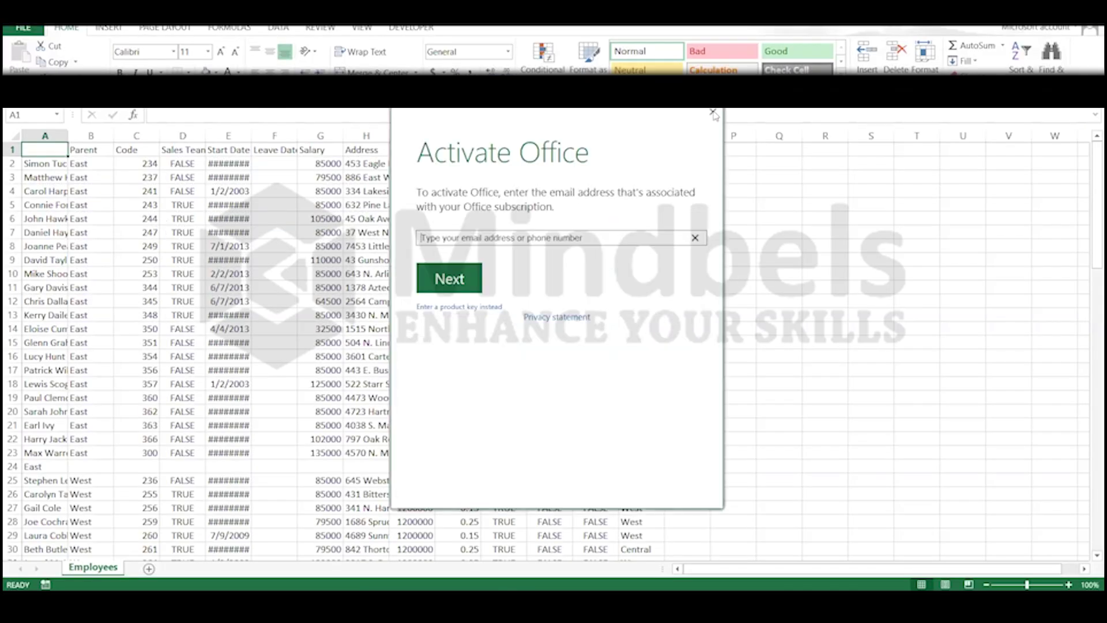
click(713, 113)
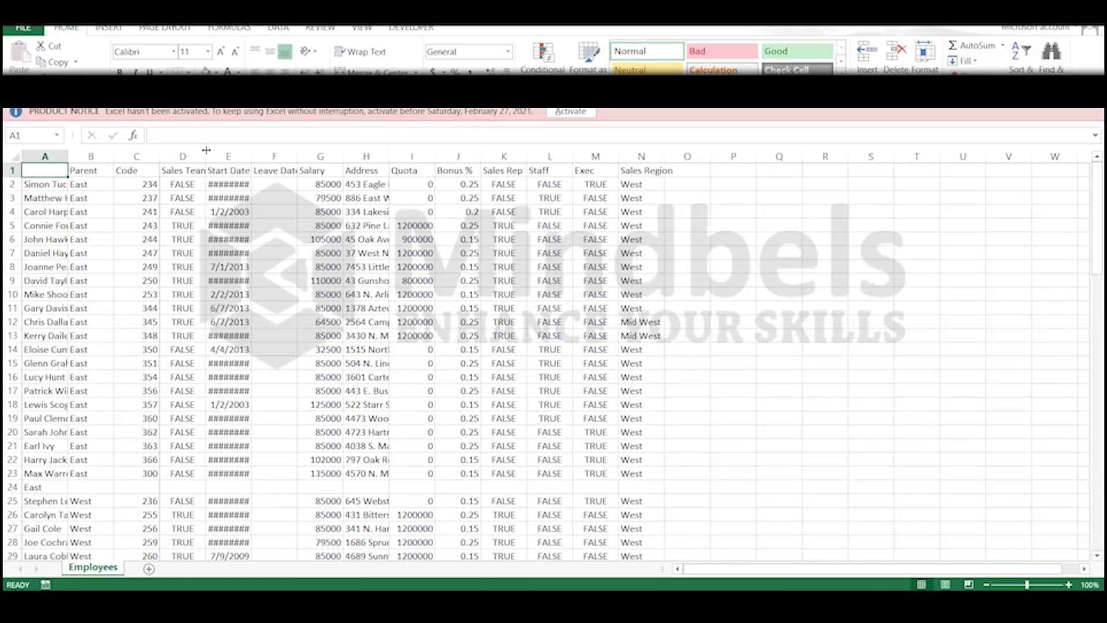
drag(206, 150, 267, 146)
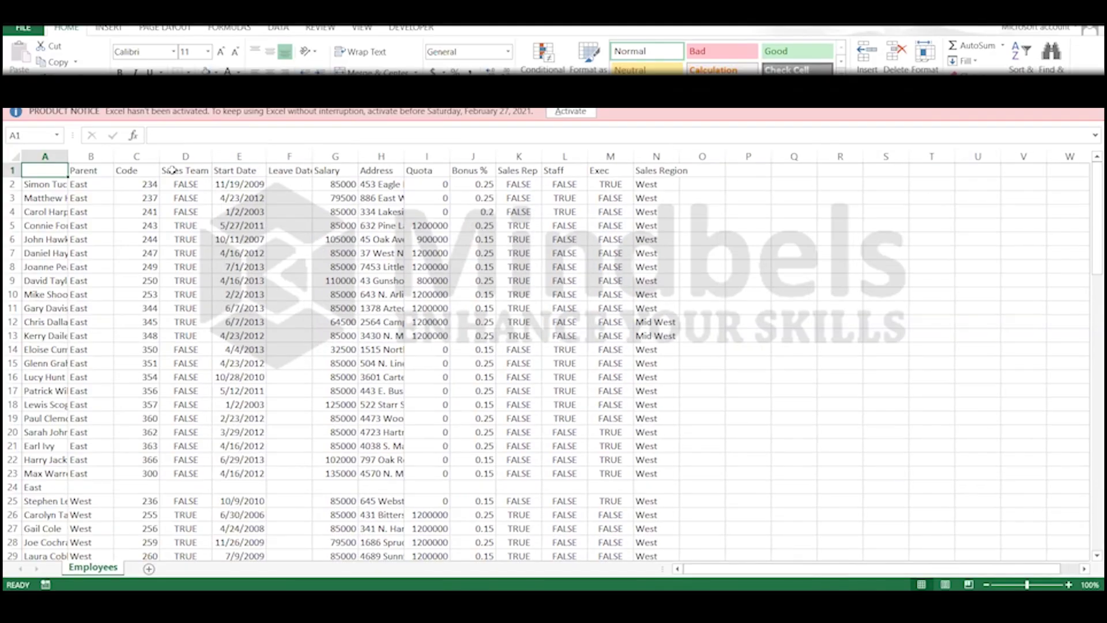
- Copy the column headers from Sales Team through Sales Region and paste them into Anaplan as new Employees properties
drag(166, 170, 687, 170)
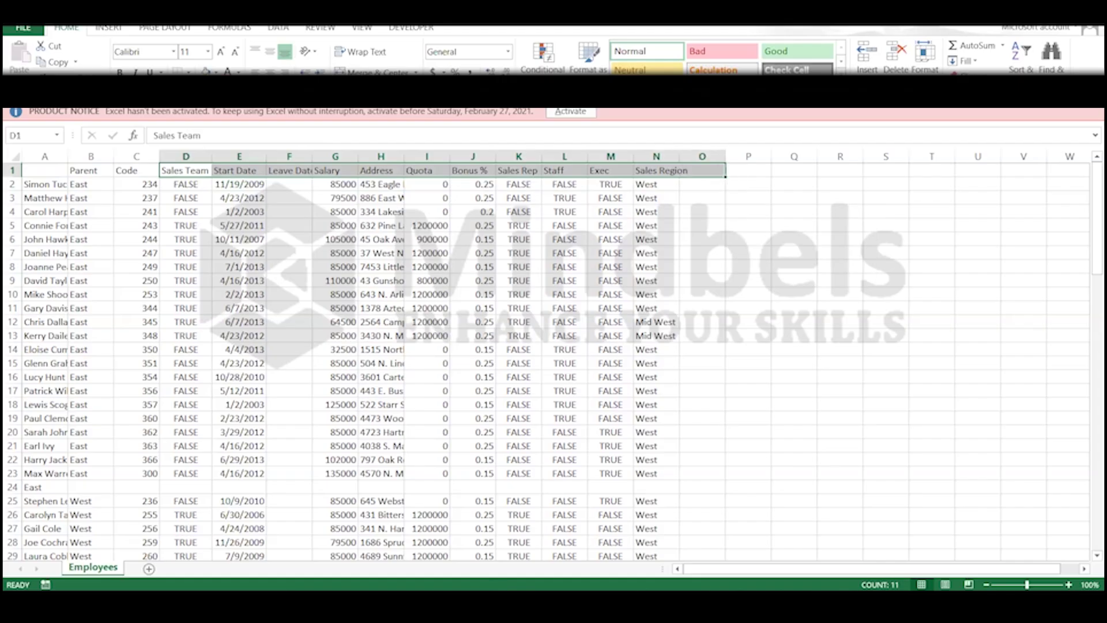
key(ctrl+c)
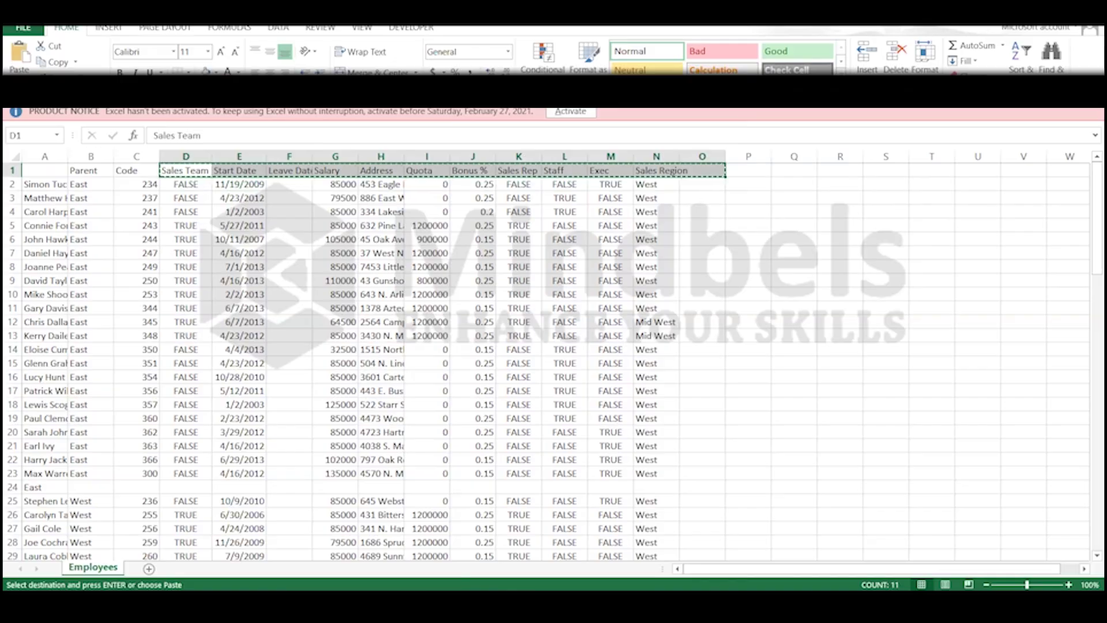
key(alt+Tab)
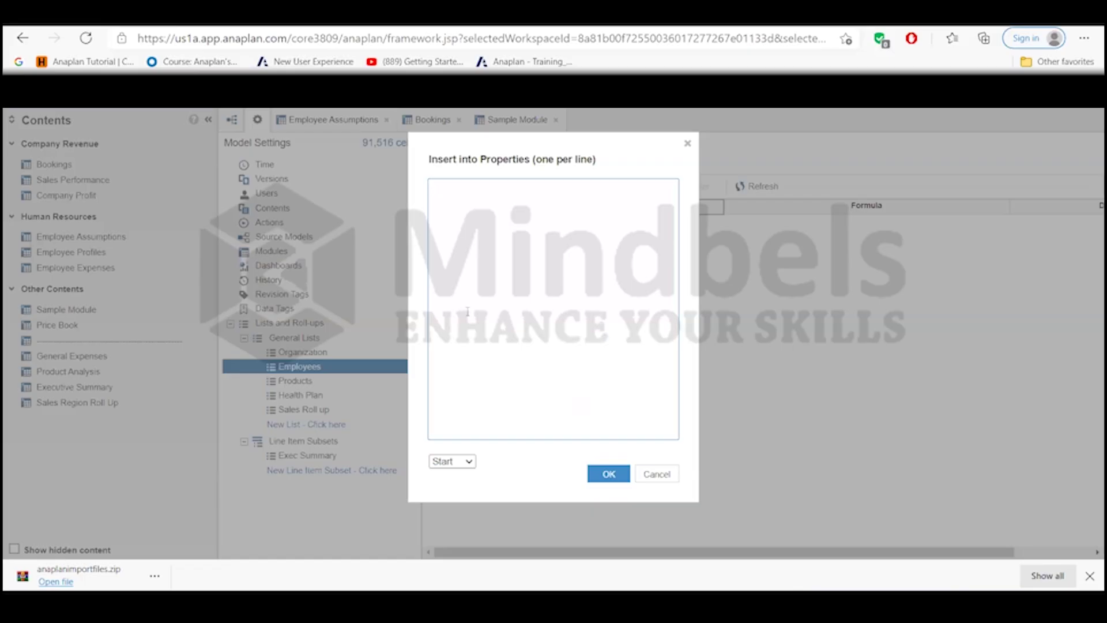
key(ctrl+v)
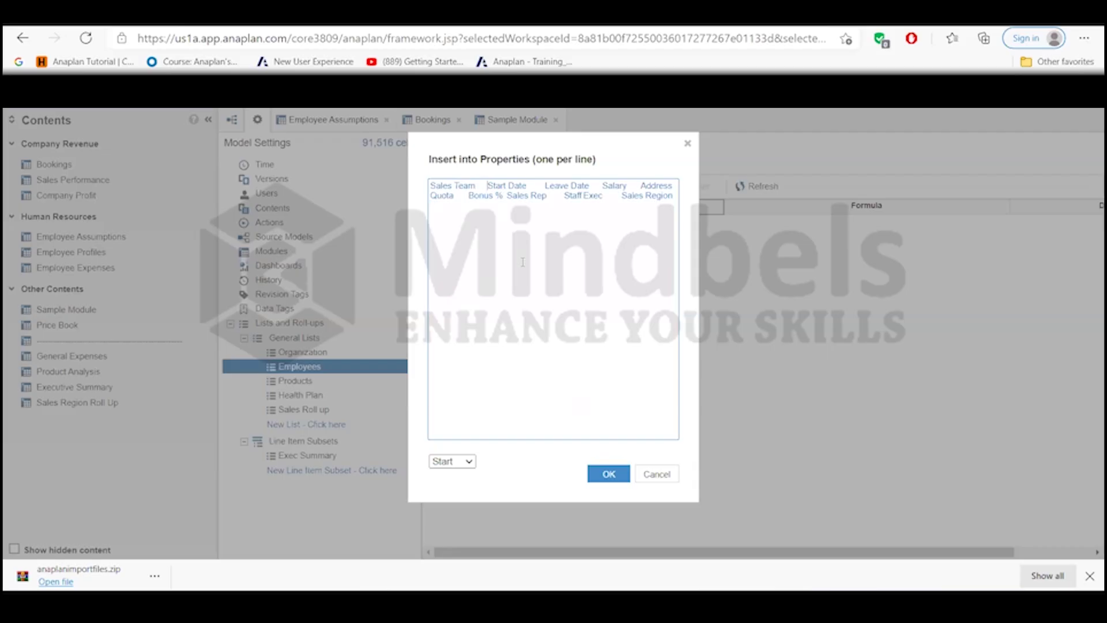
- Put Sales Team, Start Date, Leave Date, Salary, Address, Quota and Bonus % on separate lines in the property entry
key(Return)
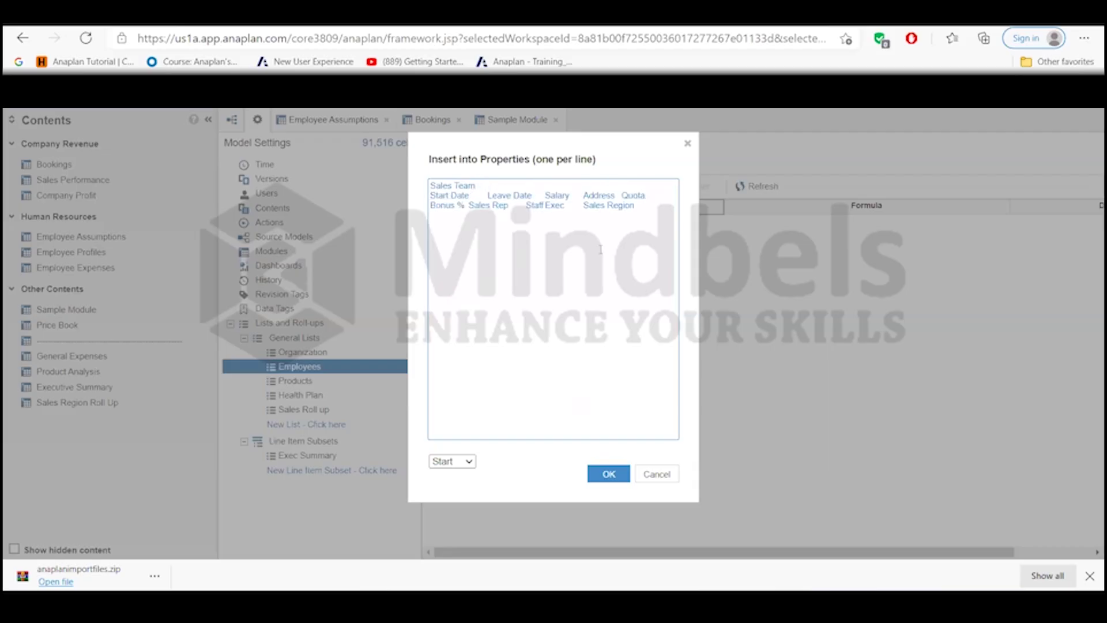
click(488, 195)
key(Return)
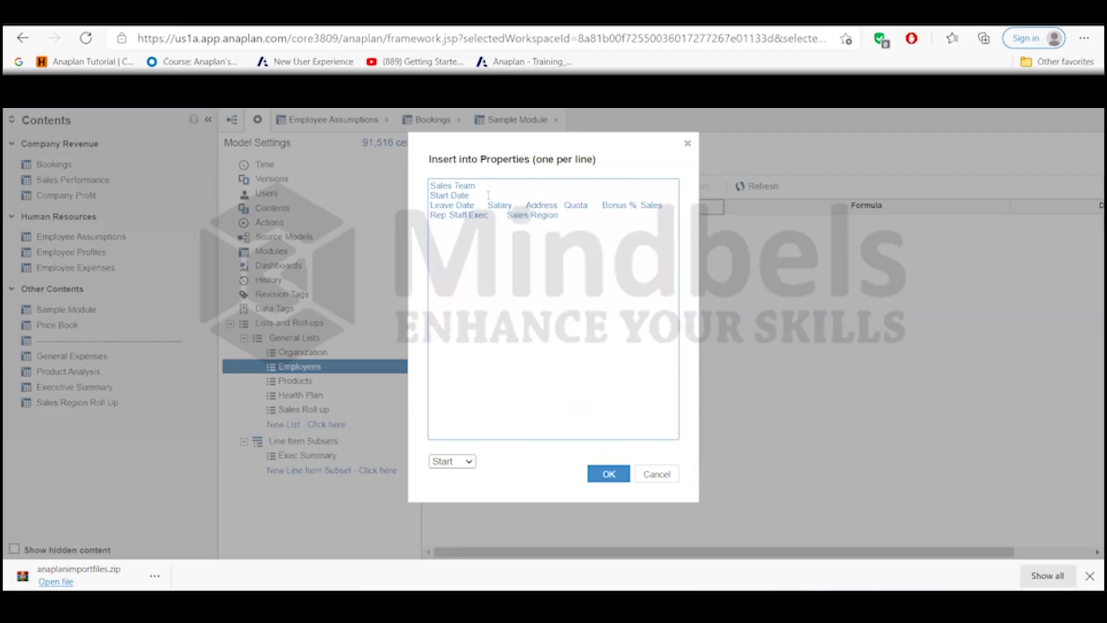
click(489, 203)
key(Return)
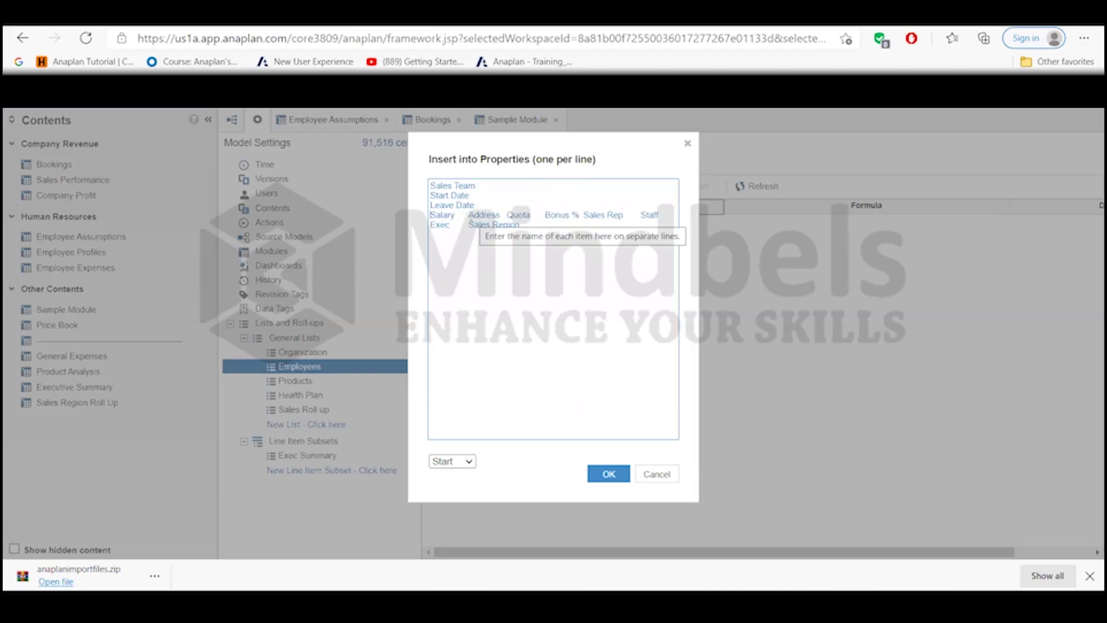
click(463, 214)
key(Return)
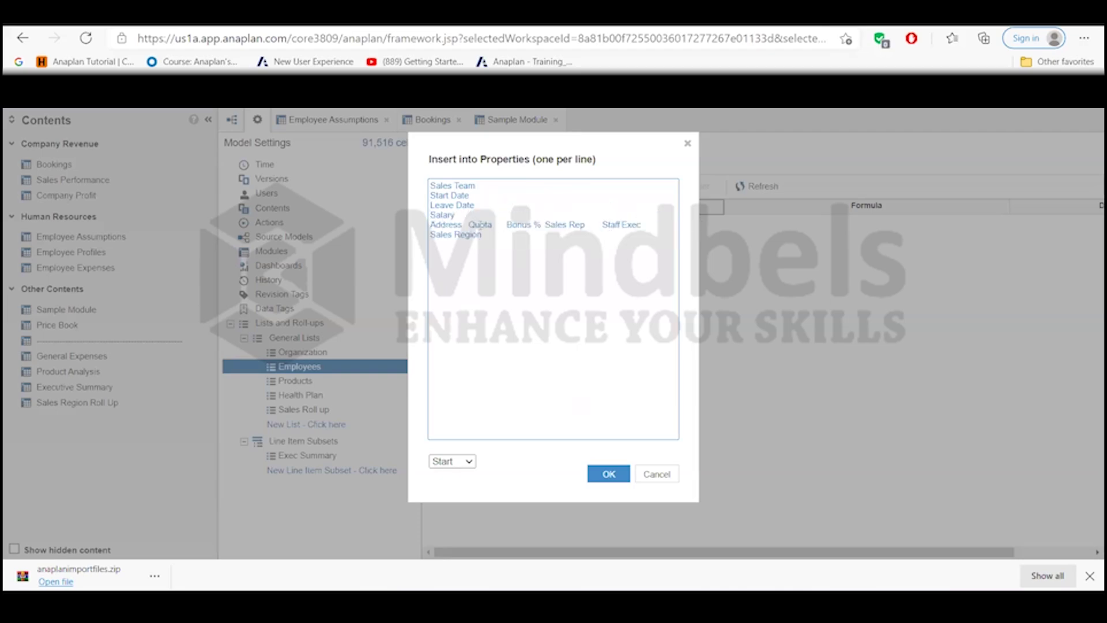
click(467, 225)
key(Return)
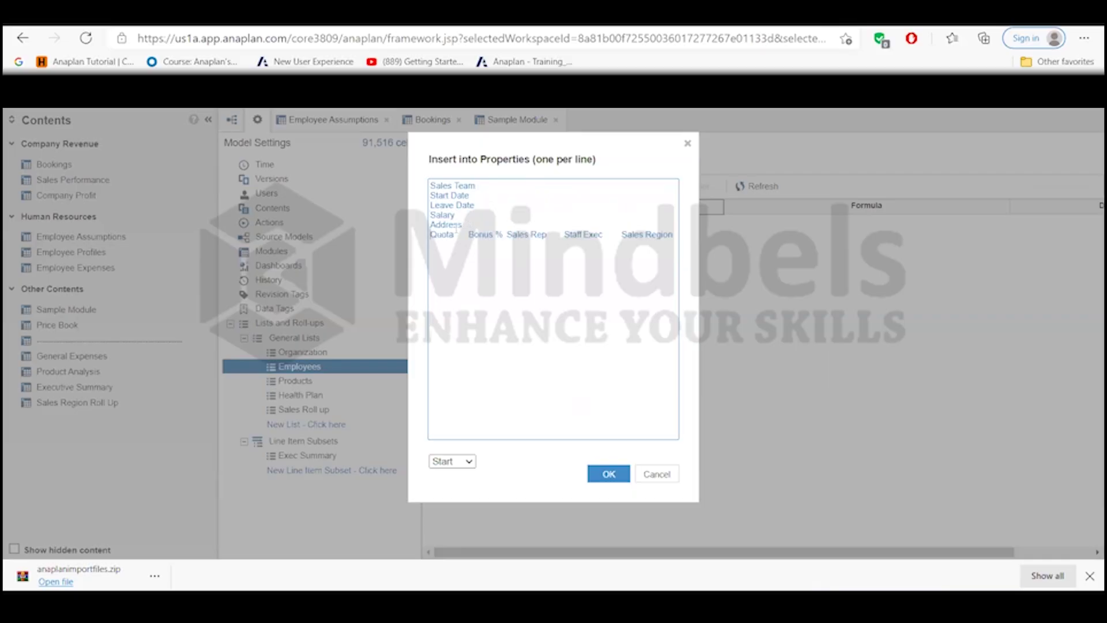
click(469, 233)
key(Return)
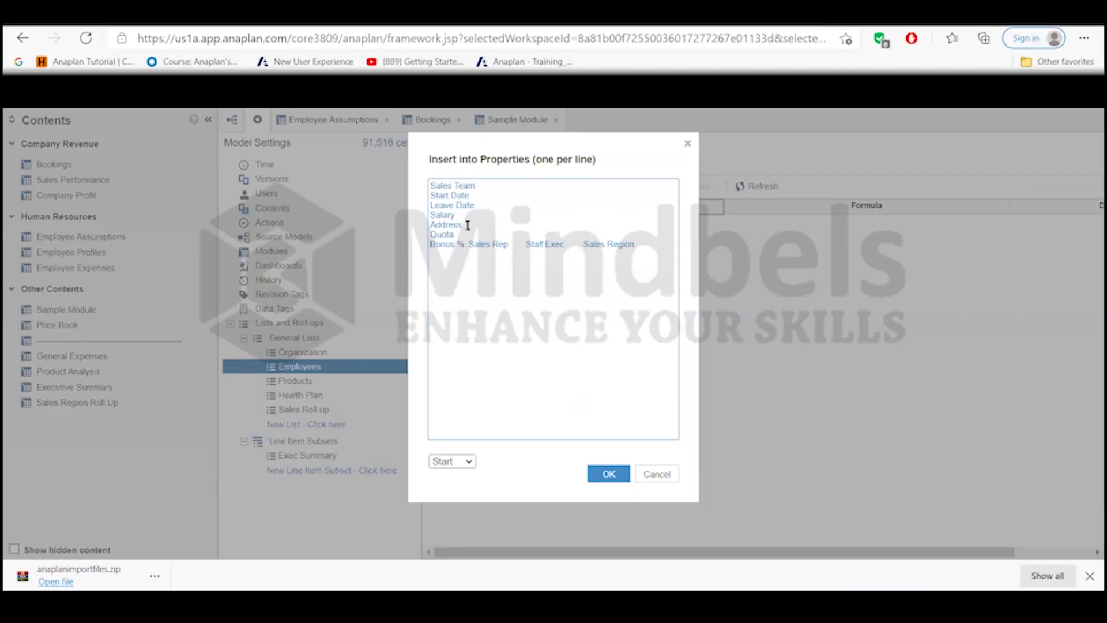
click(469, 243)
key(Return)
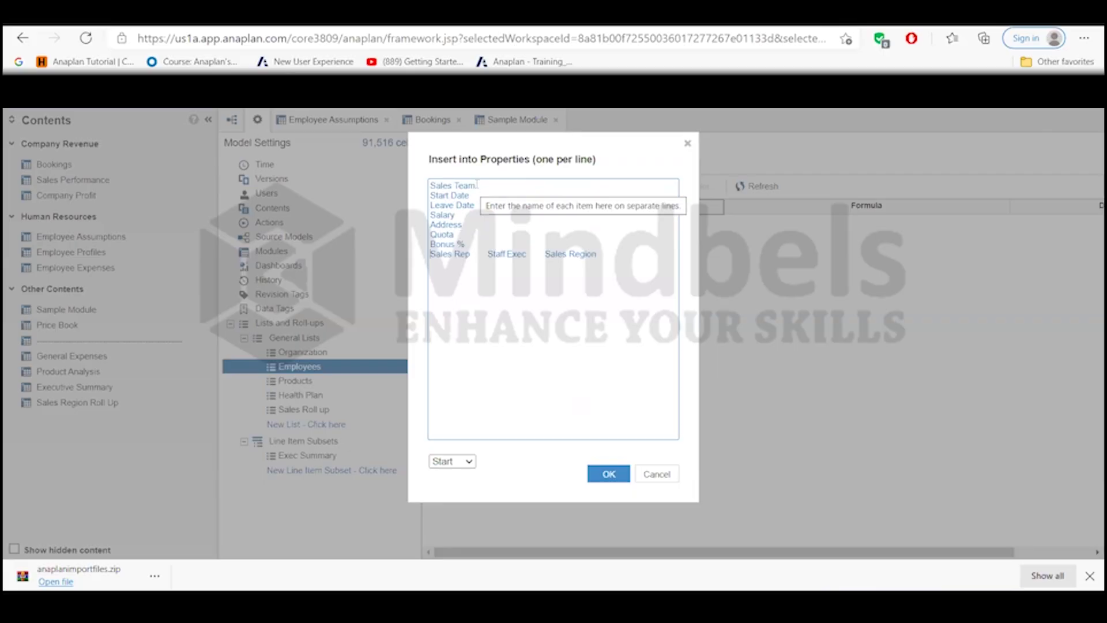
- Remove Sales Team and its leftover spacing so that the property entries start with Start Date
drag(476, 185, 387, 170)
key(Delete)
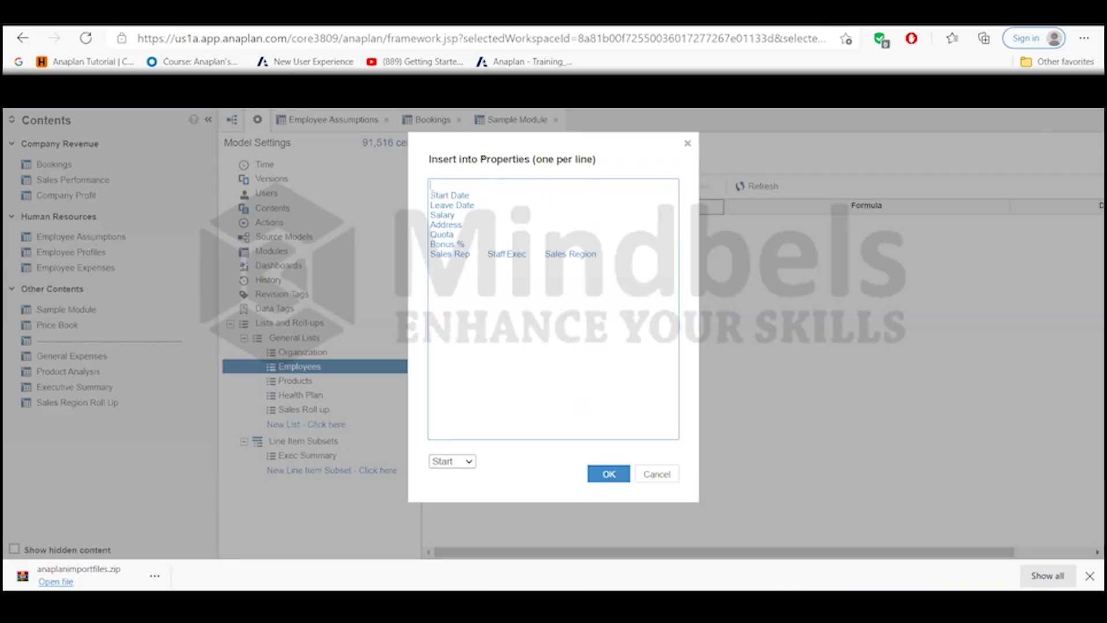
key(Delete)
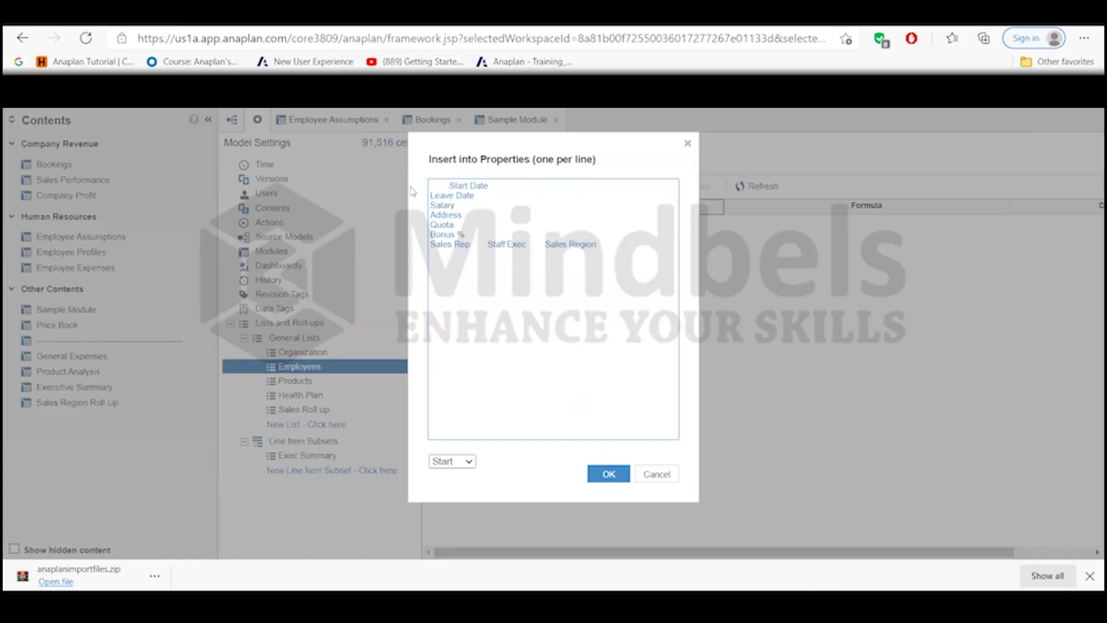
key(Delete)
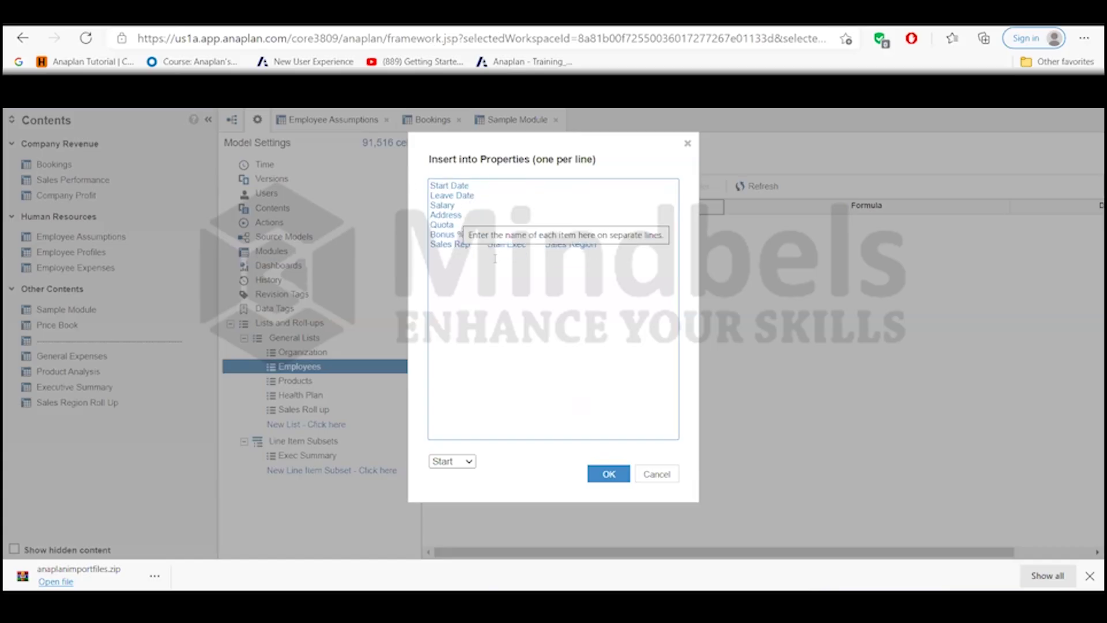
- Put Sales Rep, Staff Exec and Sales Region on separate lines and try to insert the properties
click(484, 244)
key(Return)
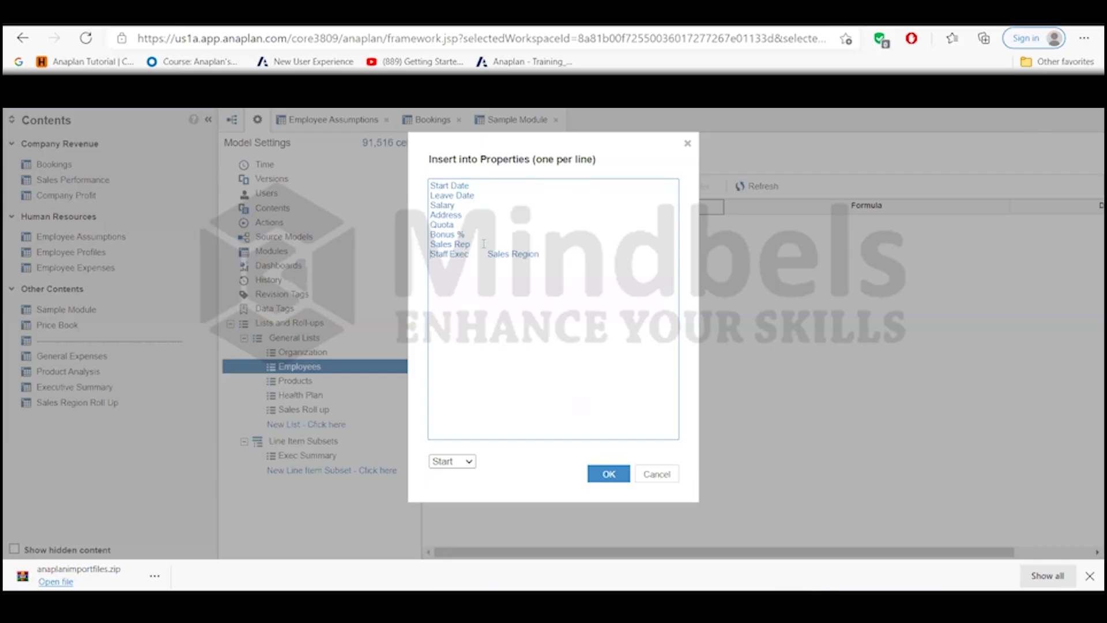
key(Return)
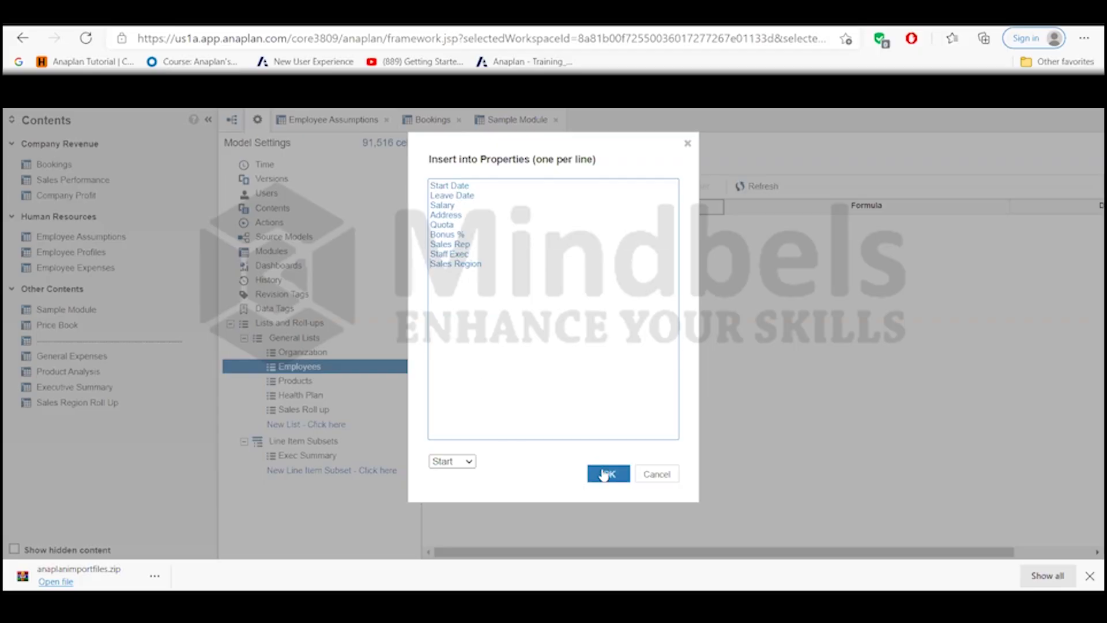
click(604, 475)
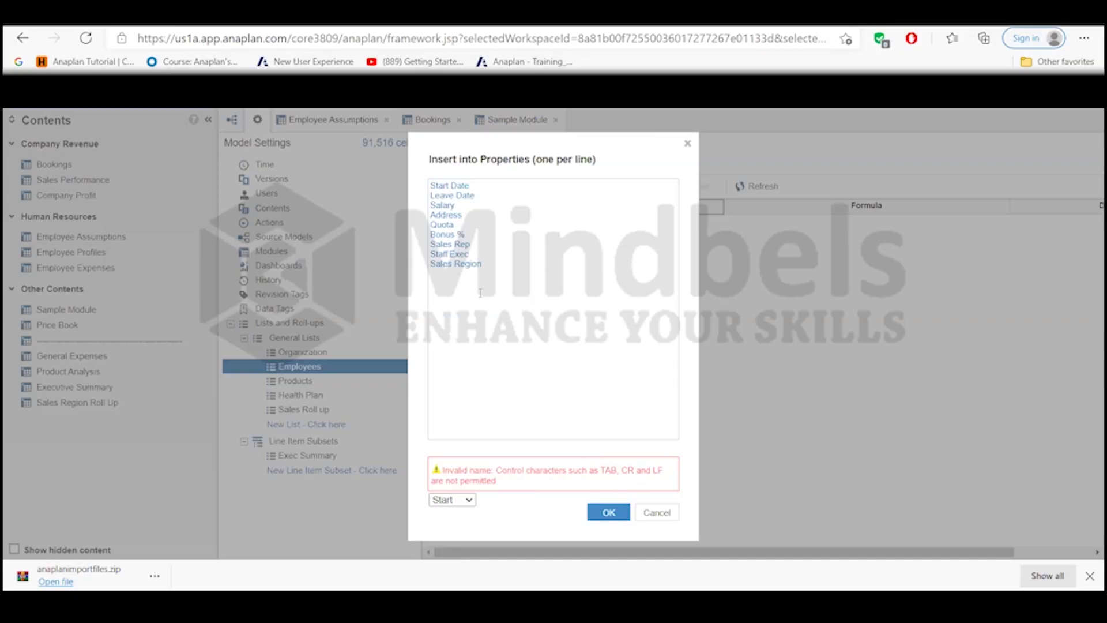
- Change the Bonus % entry to Bonus% and try to insert the properties again
click(486, 266)
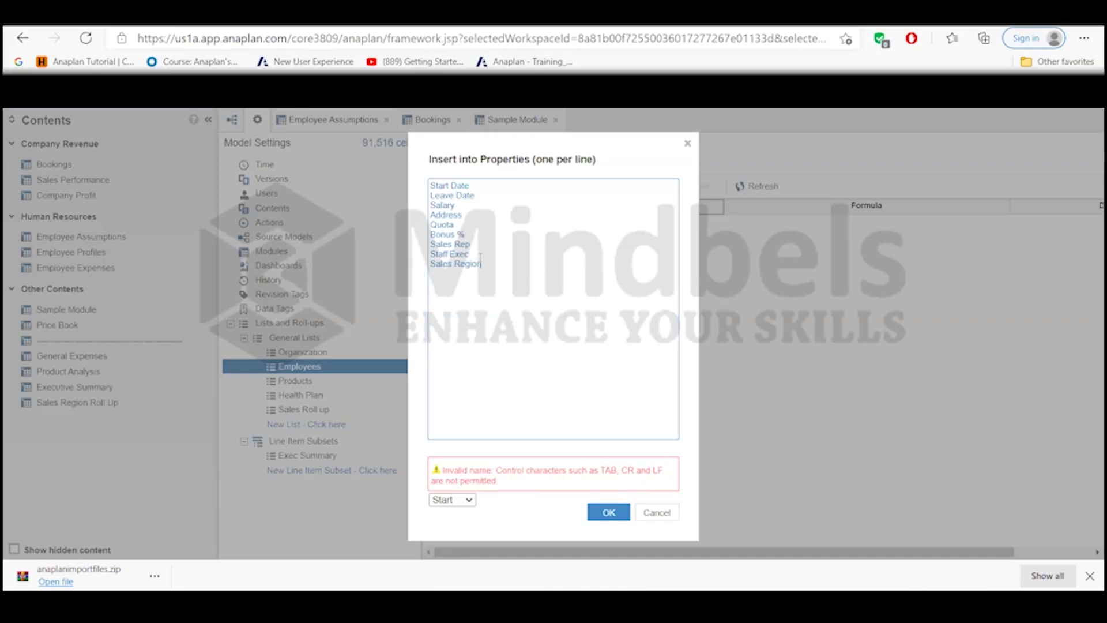
click(459, 236)
key(BackSpace)
click(609, 512)
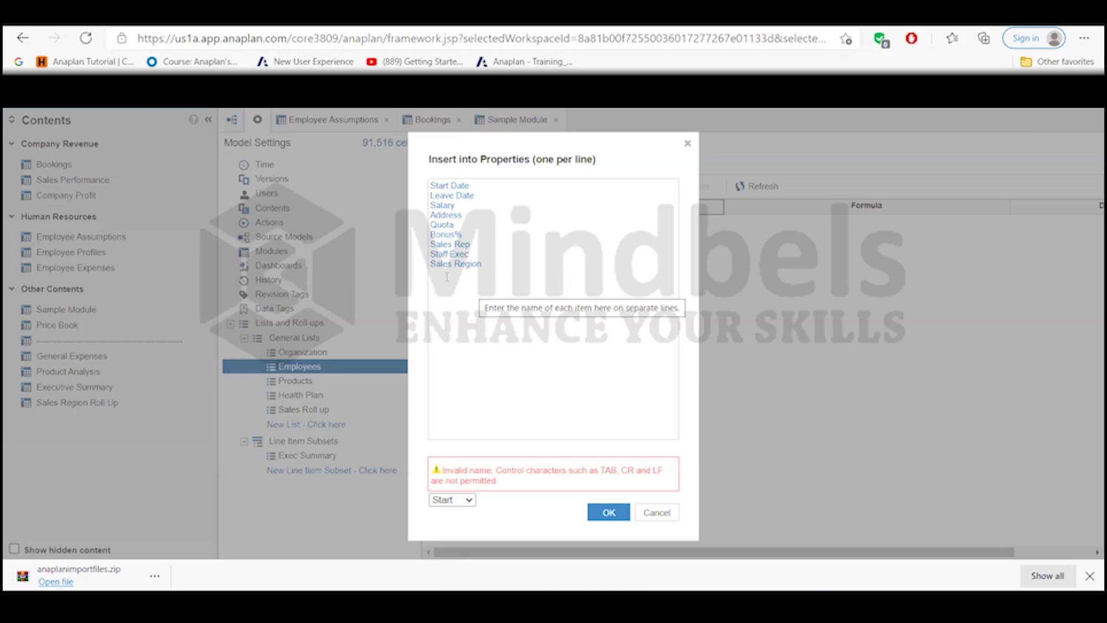
- Delete the blank lines below Sales Region and check the Bonus% line for stray characters
click(485, 264)
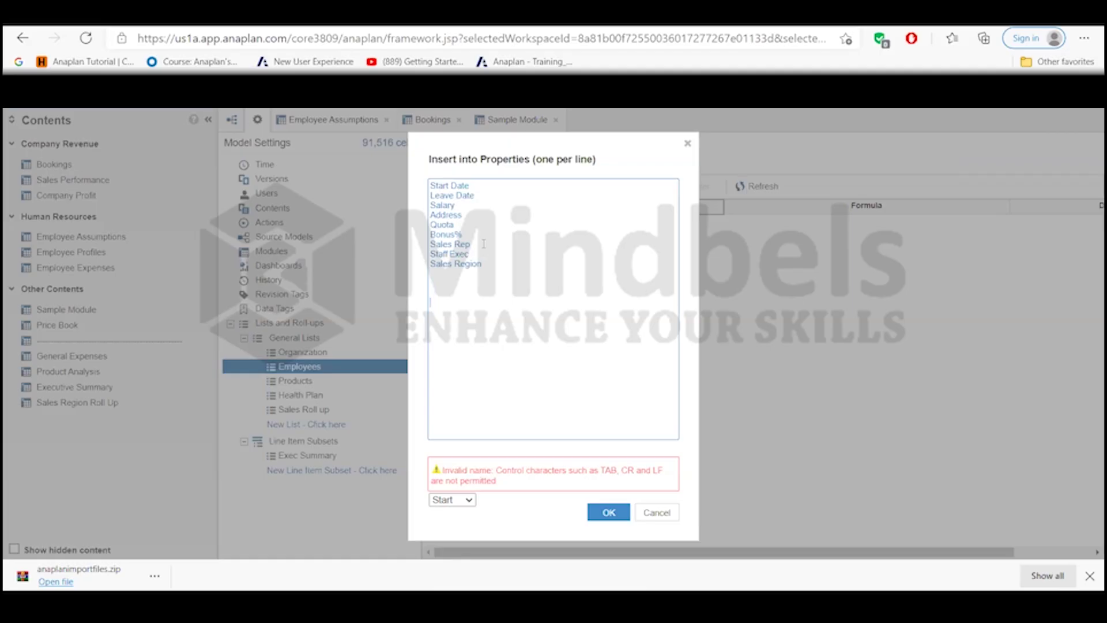
key(BackSpace)
key(BackSpace)
key(BackSpace)
click(477, 234)
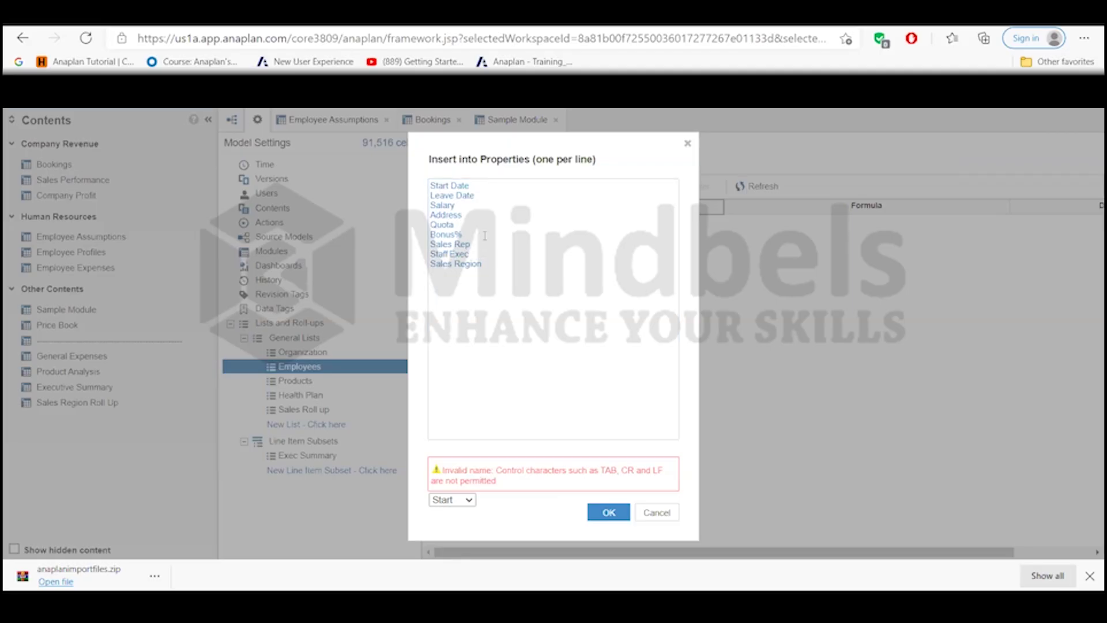
click(564, 394)
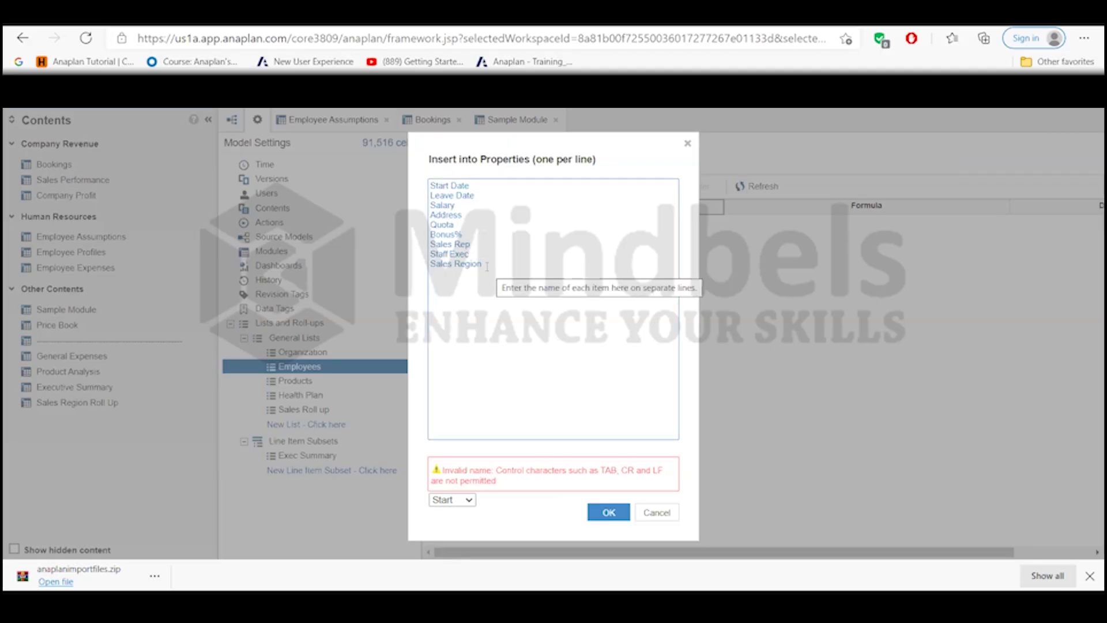
- Try once more to insert the corrected property entries, and close the insertion dialog
click(602, 521)
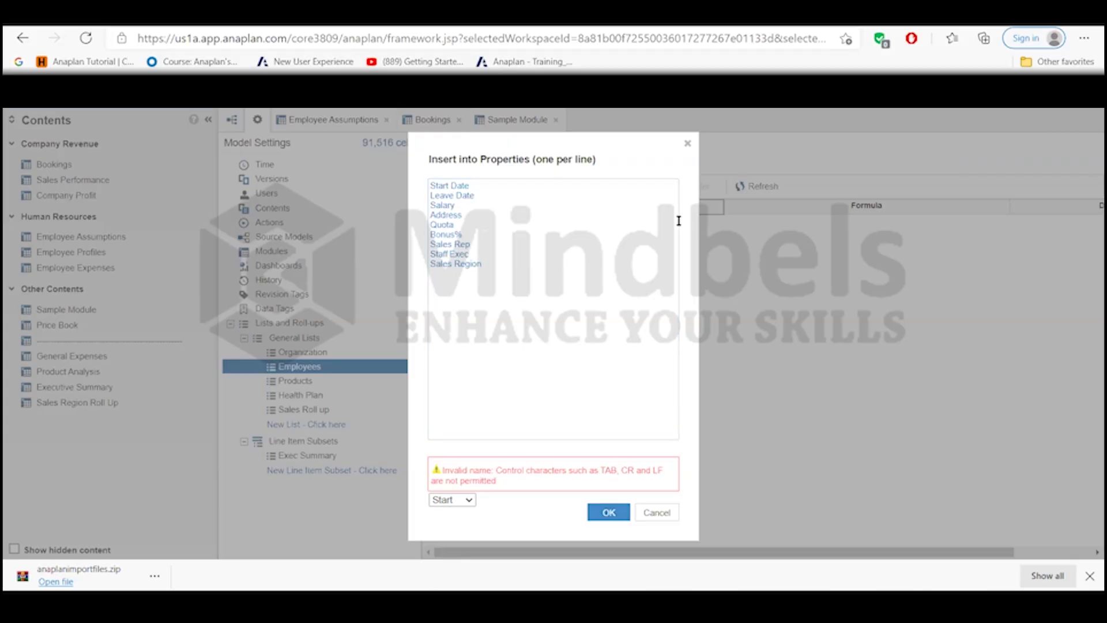
click(688, 144)
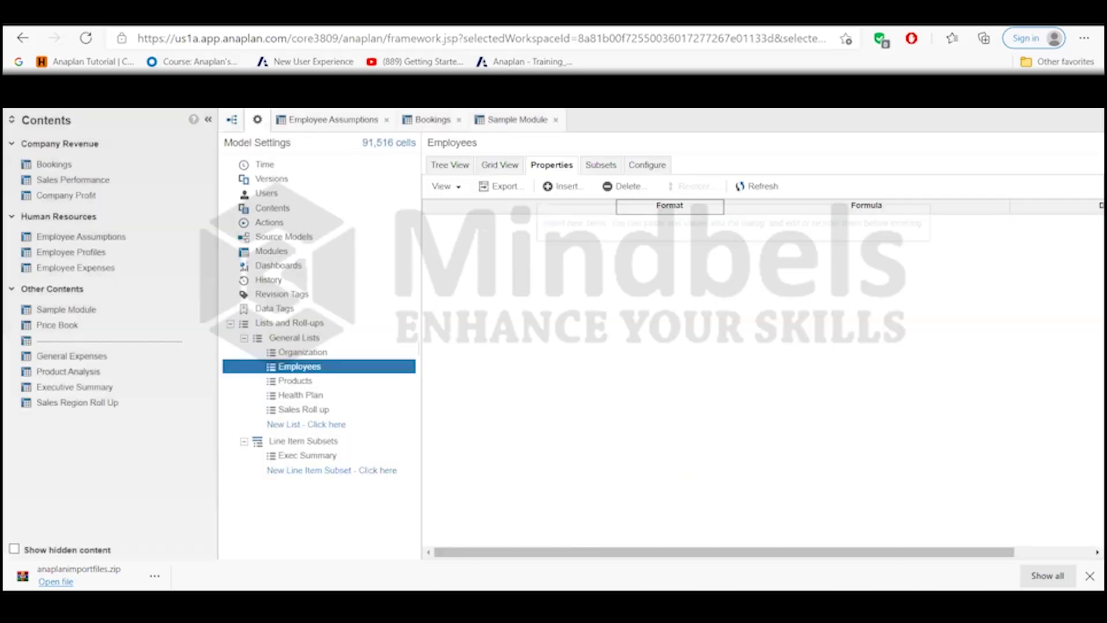
- Switch to the Employees workbook in Excel and add a new blank sheet
key(alt+Tab)
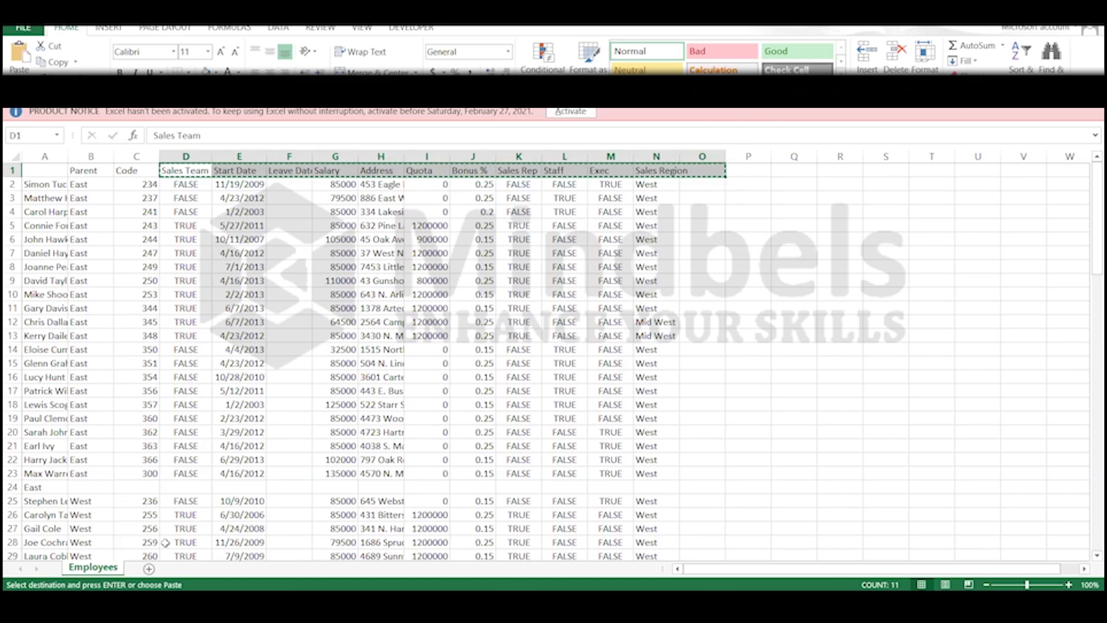
click(149, 569)
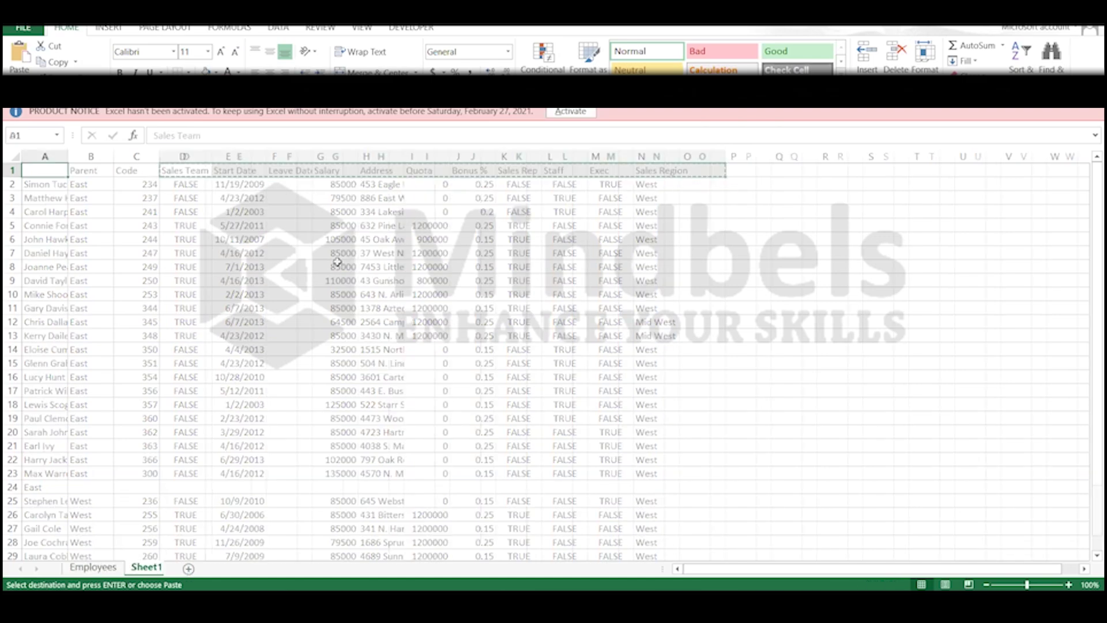
- Try pasting the copied headers into the new sheet, first as a row and then transposed across A1:L1, undoing both pastes
text(Sales Team	Start Date	Leave Date	Salary	Address	Quota	Bonus %	Sales Rep	Staff	Exec	Sales Region)
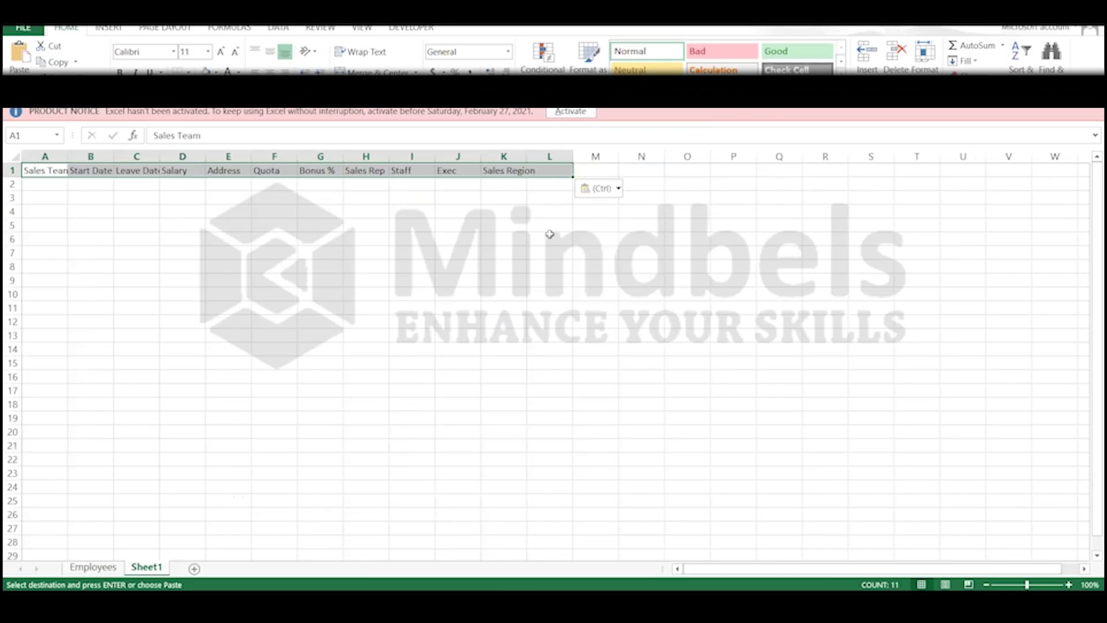
key(ctrl+z)
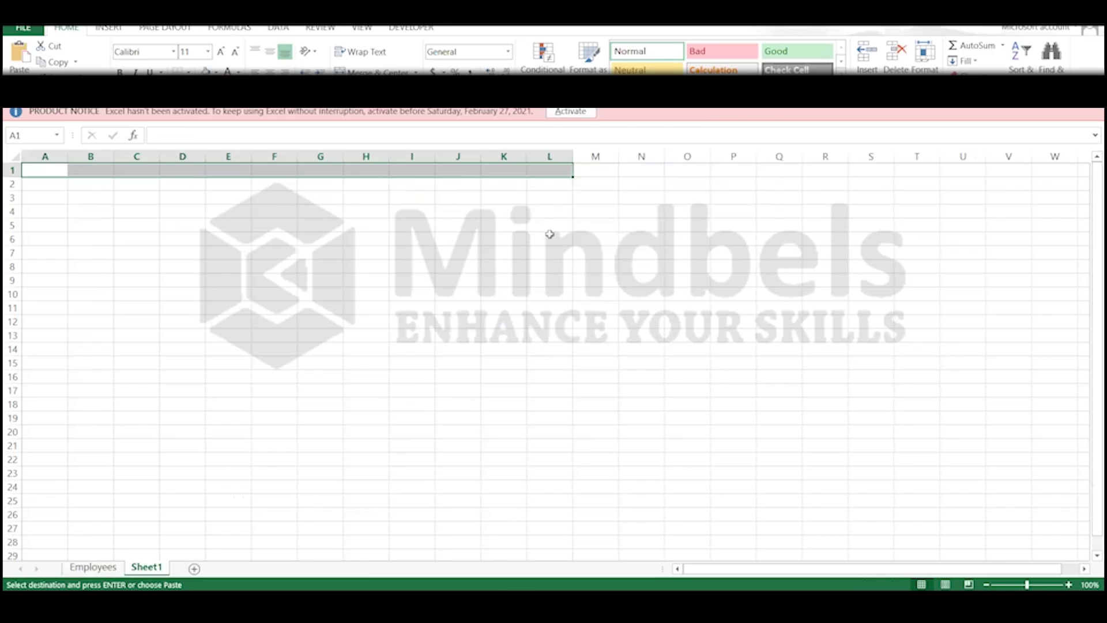
right_click(53, 178)
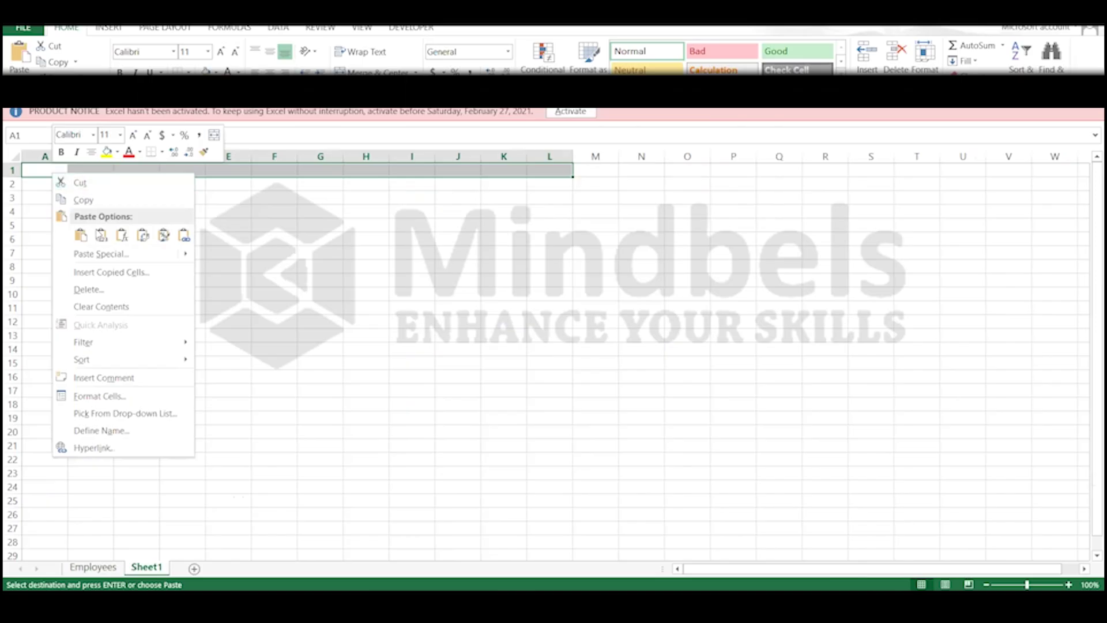
mouse_move(137, 258)
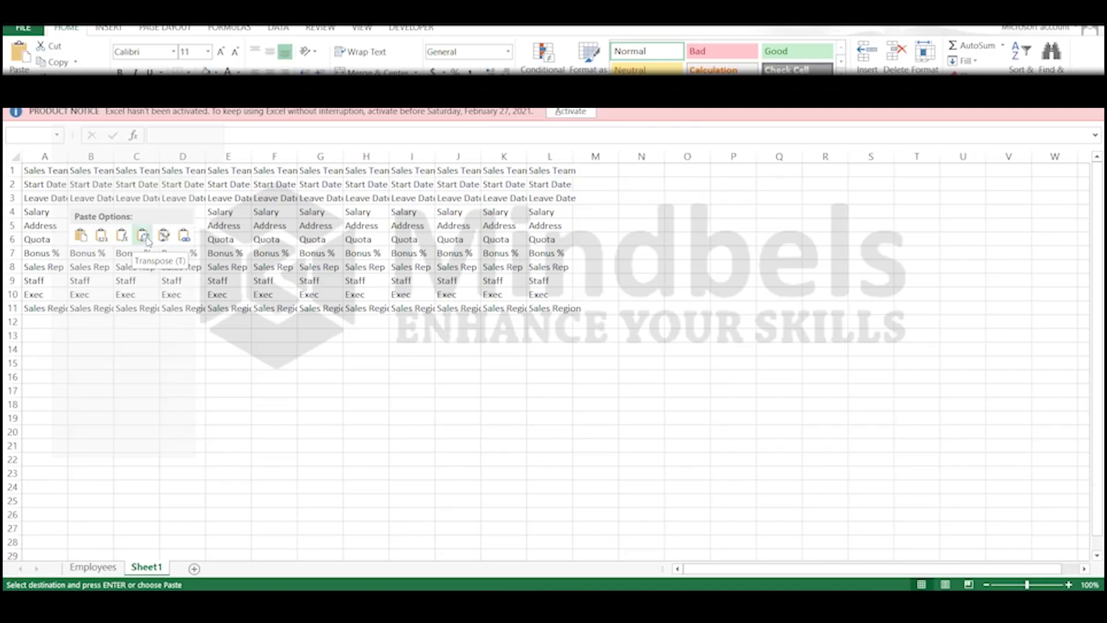
click(147, 239)
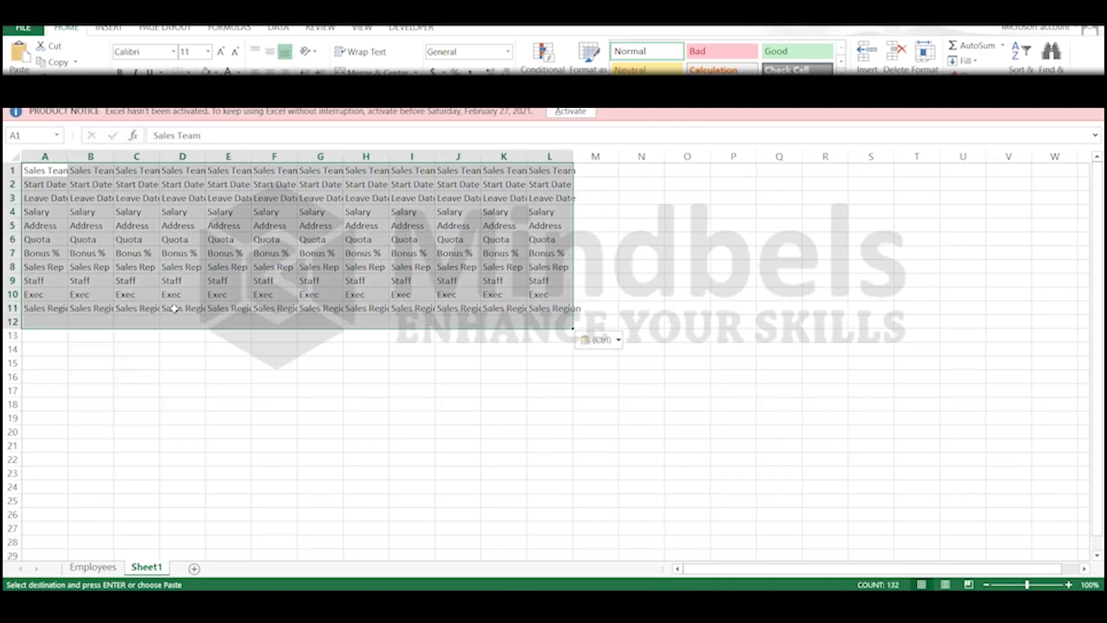
click(400, 390)
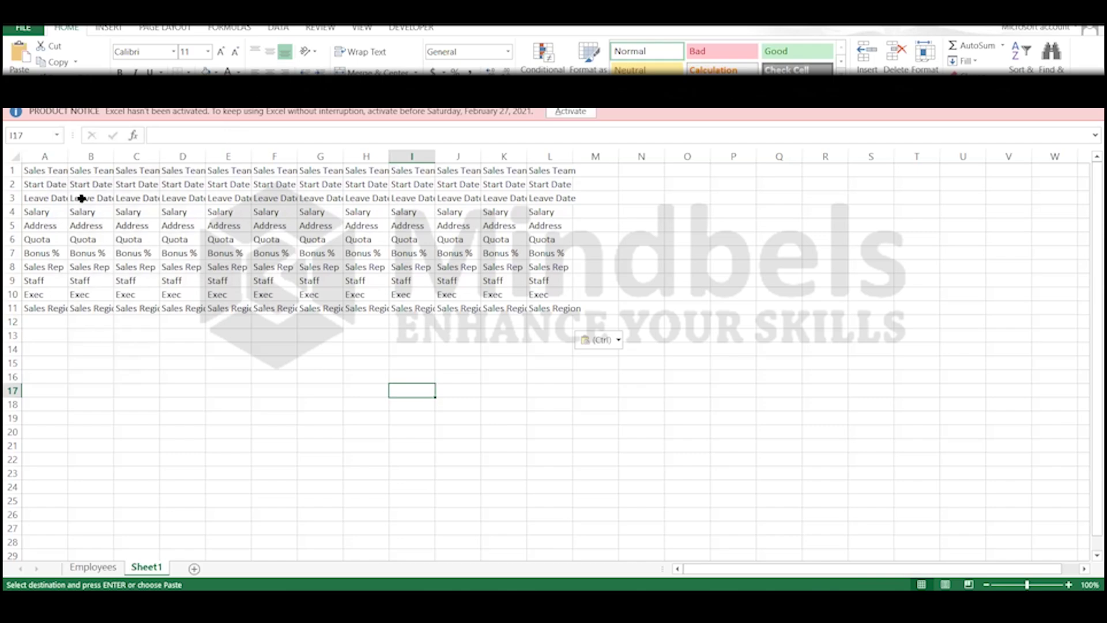
key(ctrl+z)
- Paste the copied headers transposed at cell A1 alone so that they form a single column
drag(46, 171, 42, 318)
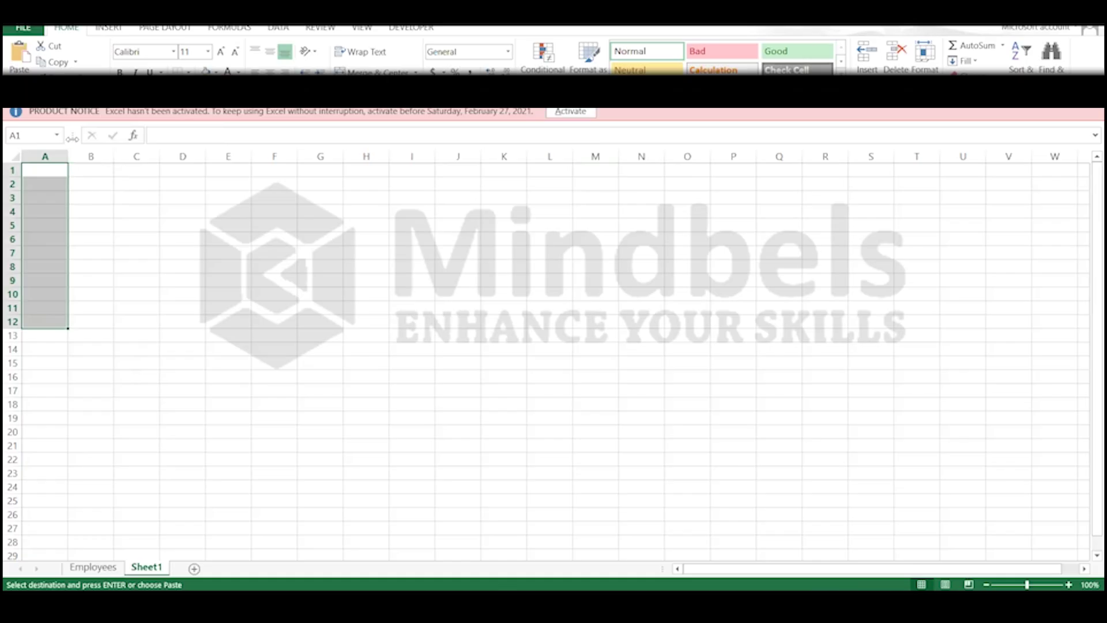
click(41, 170)
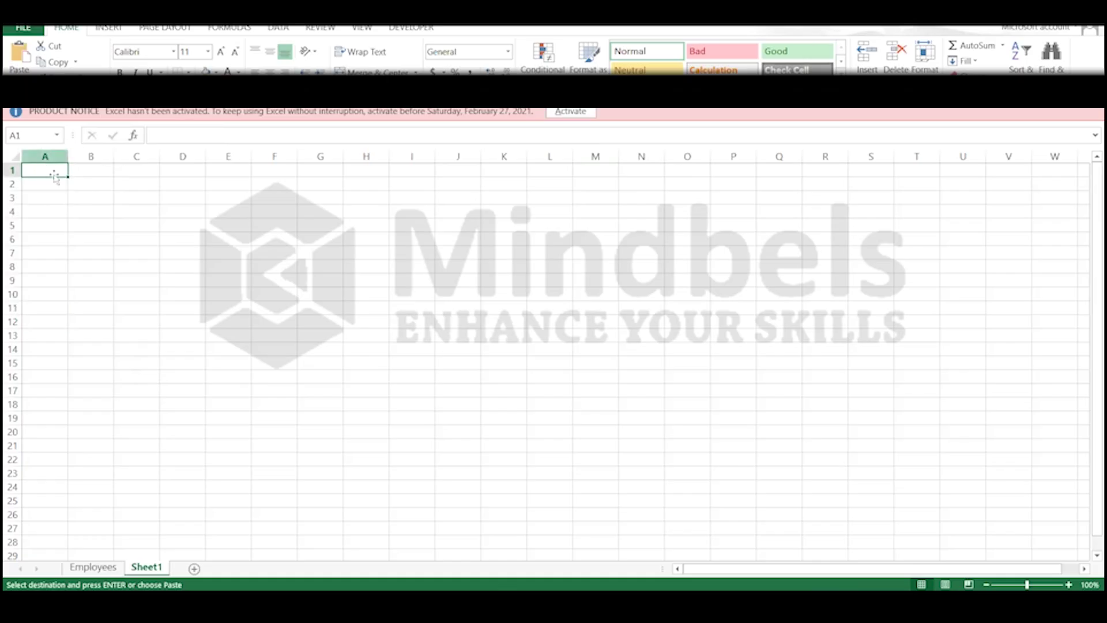
right_click(53, 173)
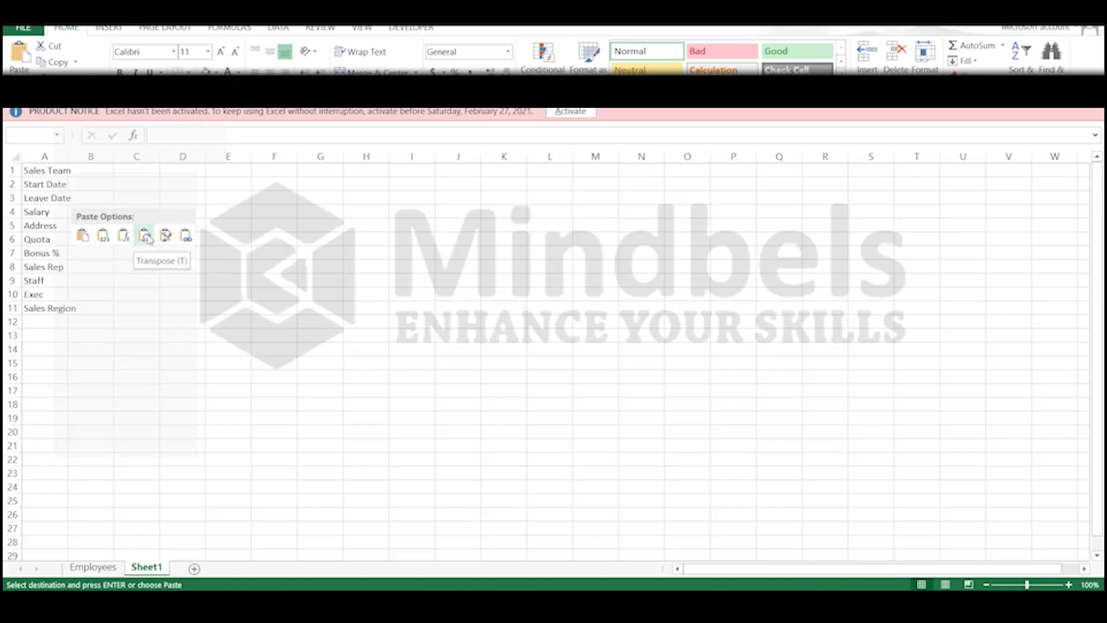
click(148, 238)
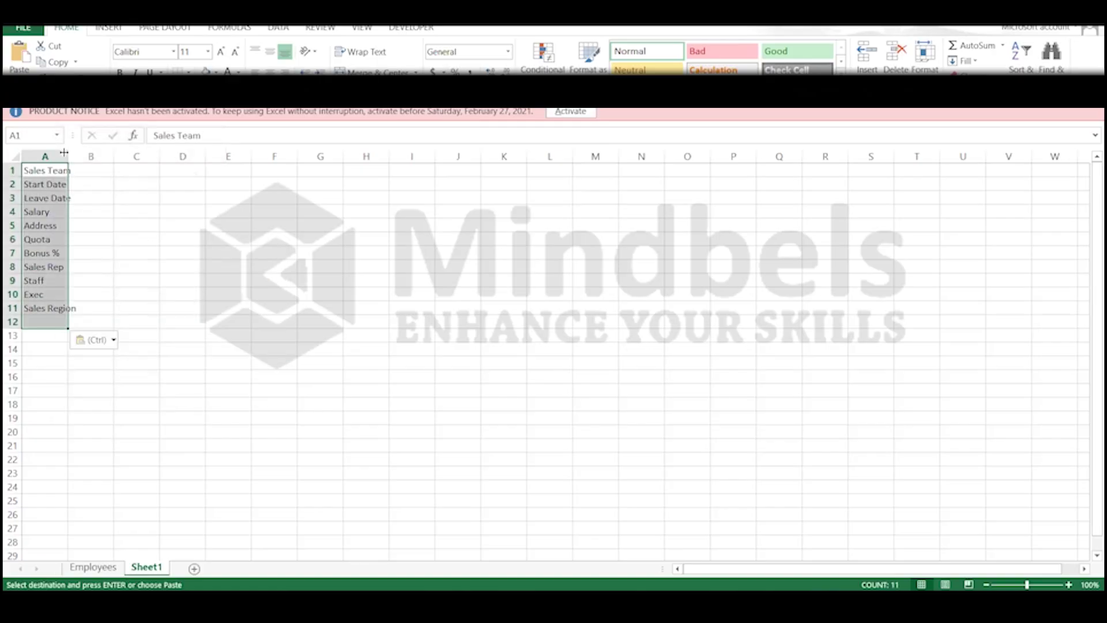
- Copy the headers in A1:A11, from Sales Team to Sales Region, and paste them into a new Notepad document
click(46, 321)
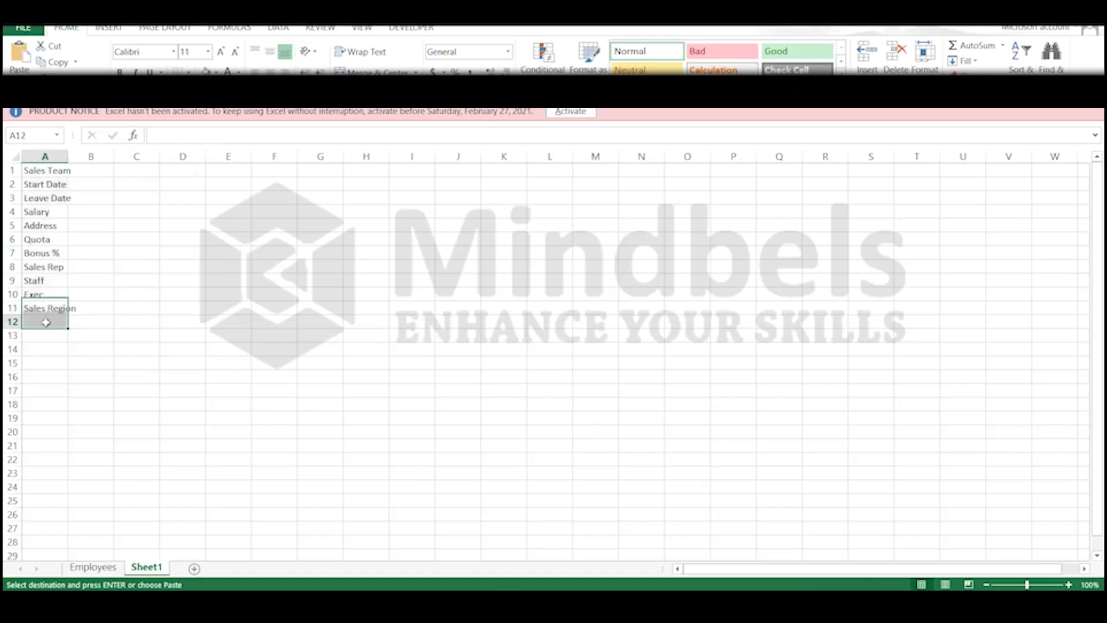
click(53, 311)
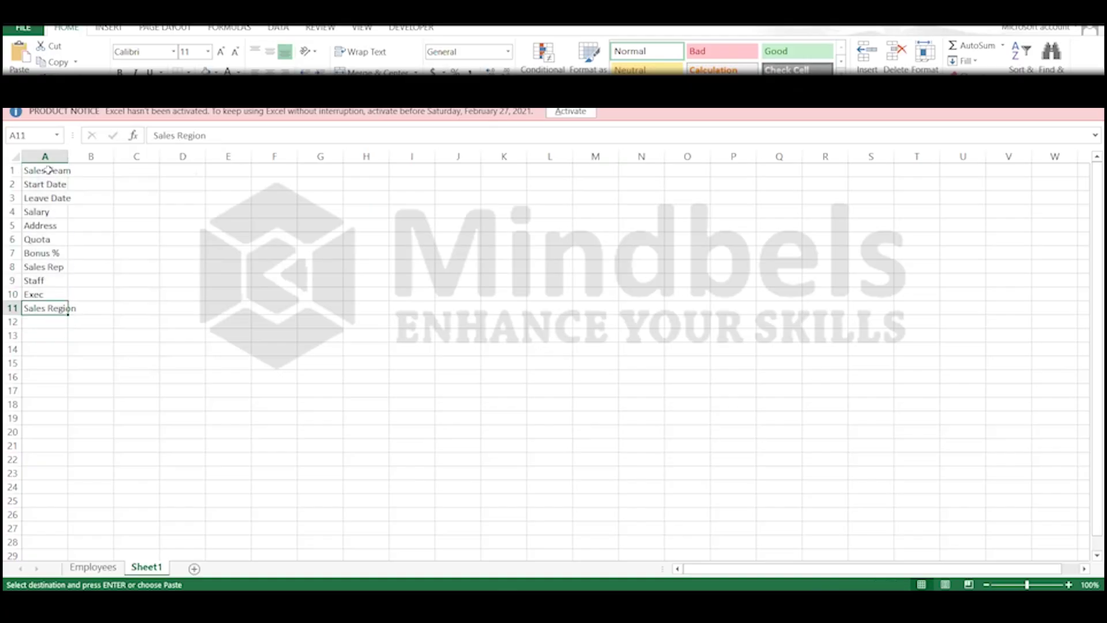
drag(48, 169, 43, 311)
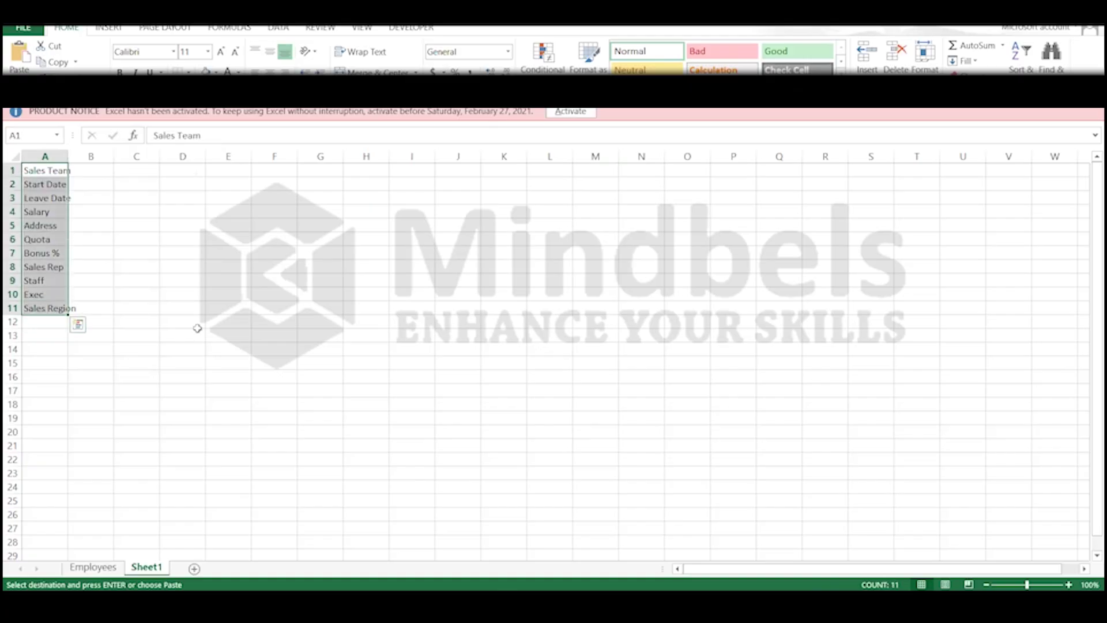
key(ctrl+c)
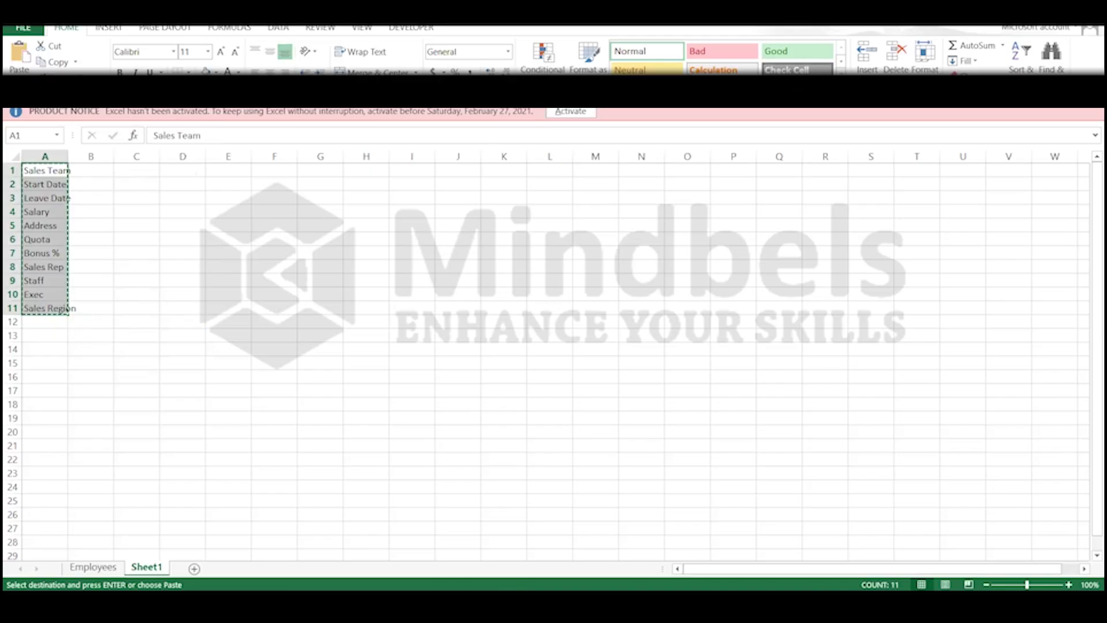
key(alt+Tab)
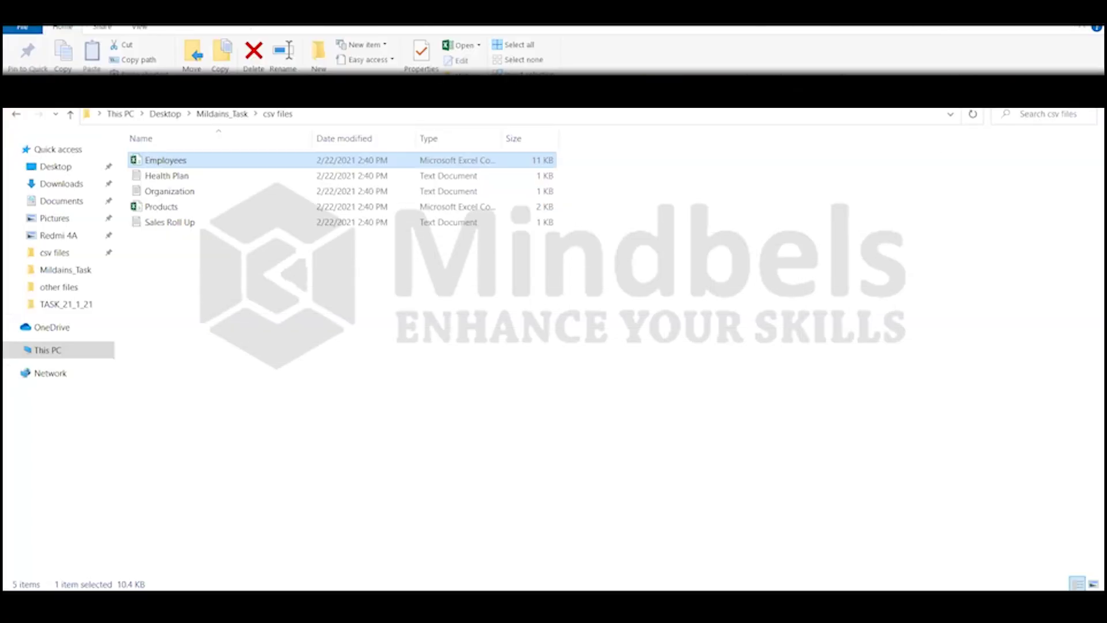
key(alt+Tab)
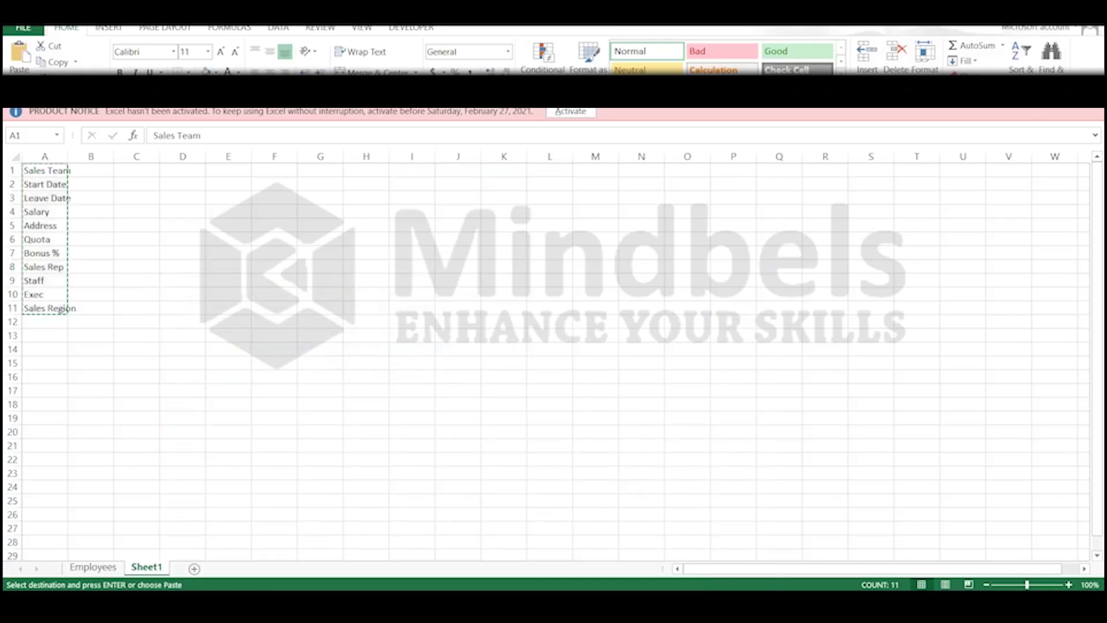
key(alt+Tab)
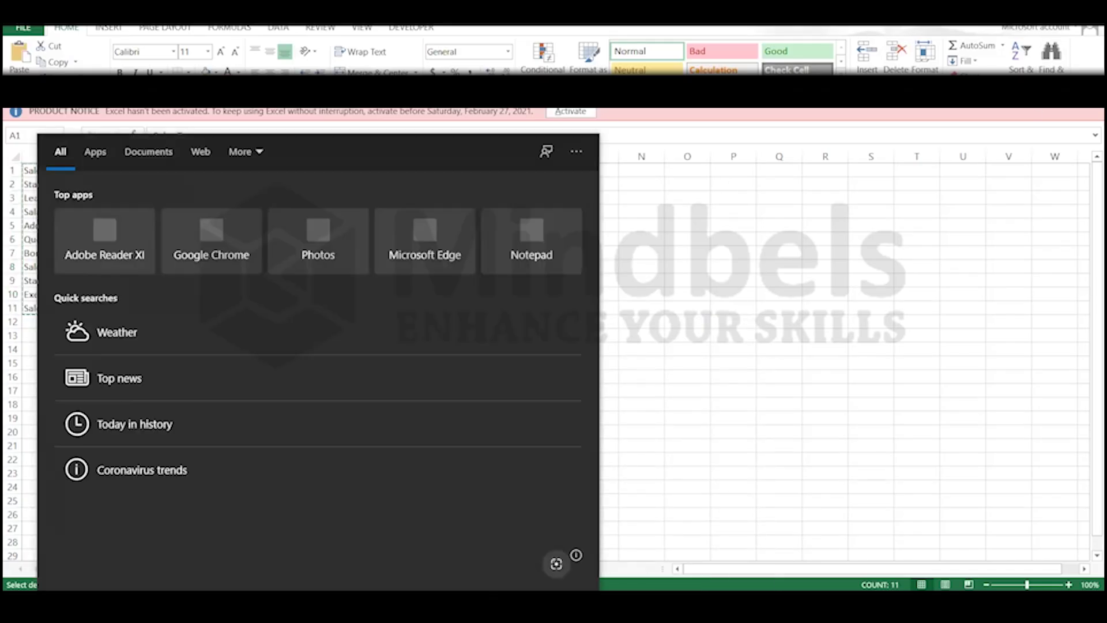
text(not)
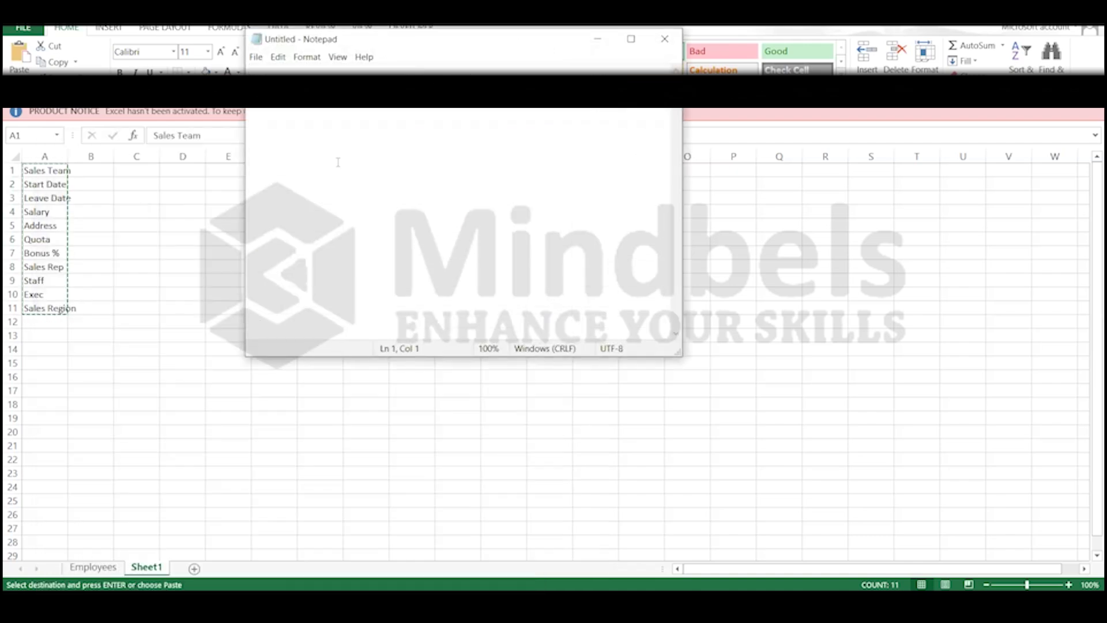
key(ctrl+v)
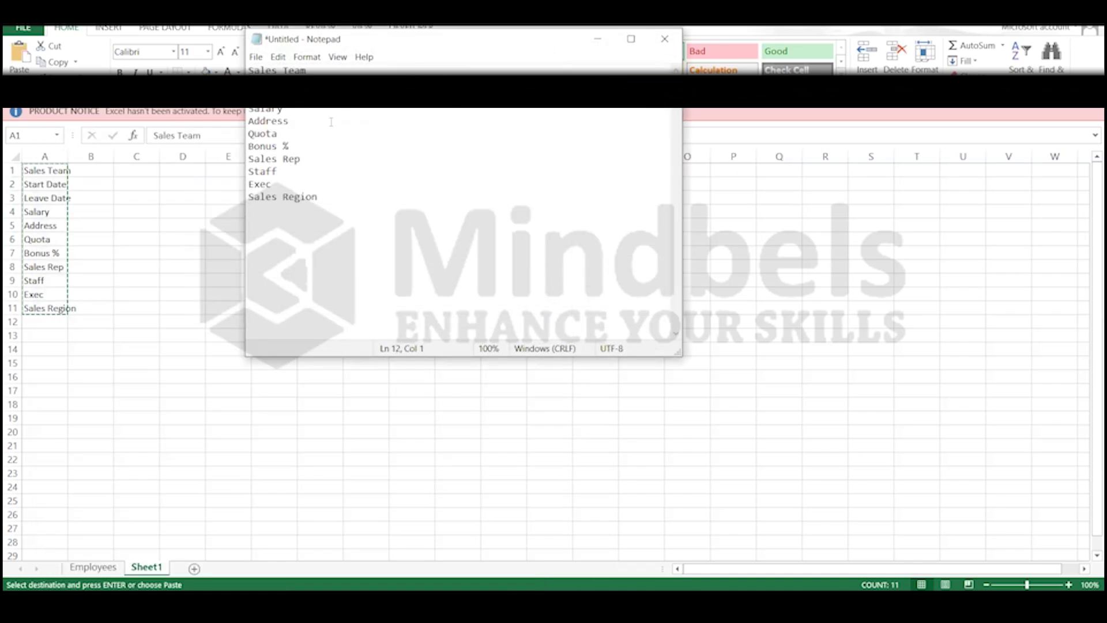
- Change Bonus % to Bonus% in the Notepad list and delete the Sales Team line
click(284, 146)
key(BackSpace)
drag(305, 69, 252, 70)
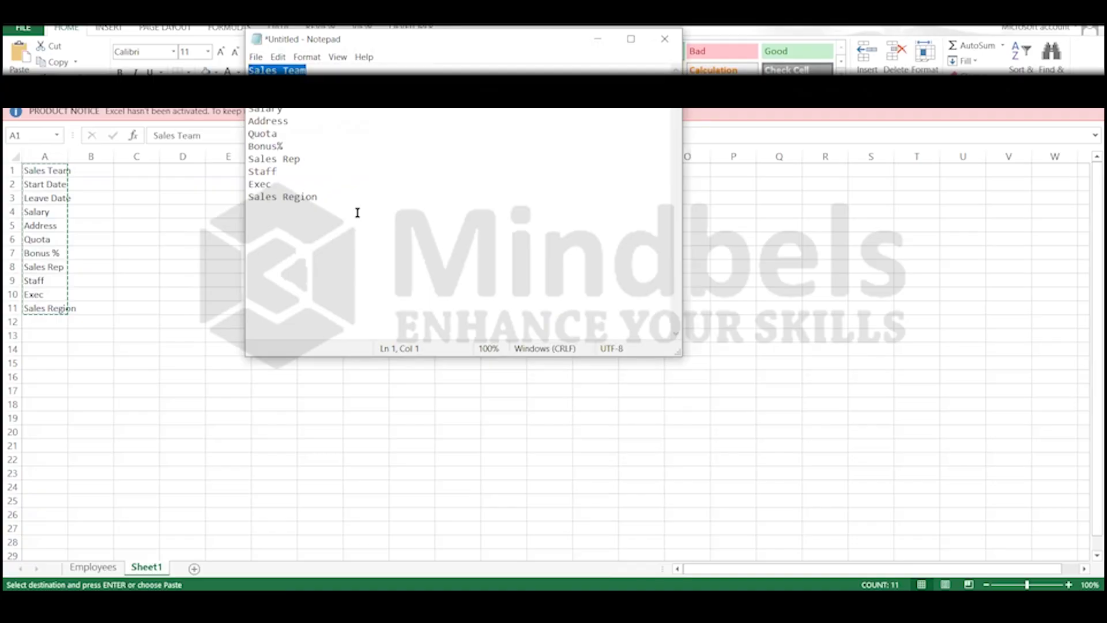
key(BackSpace)
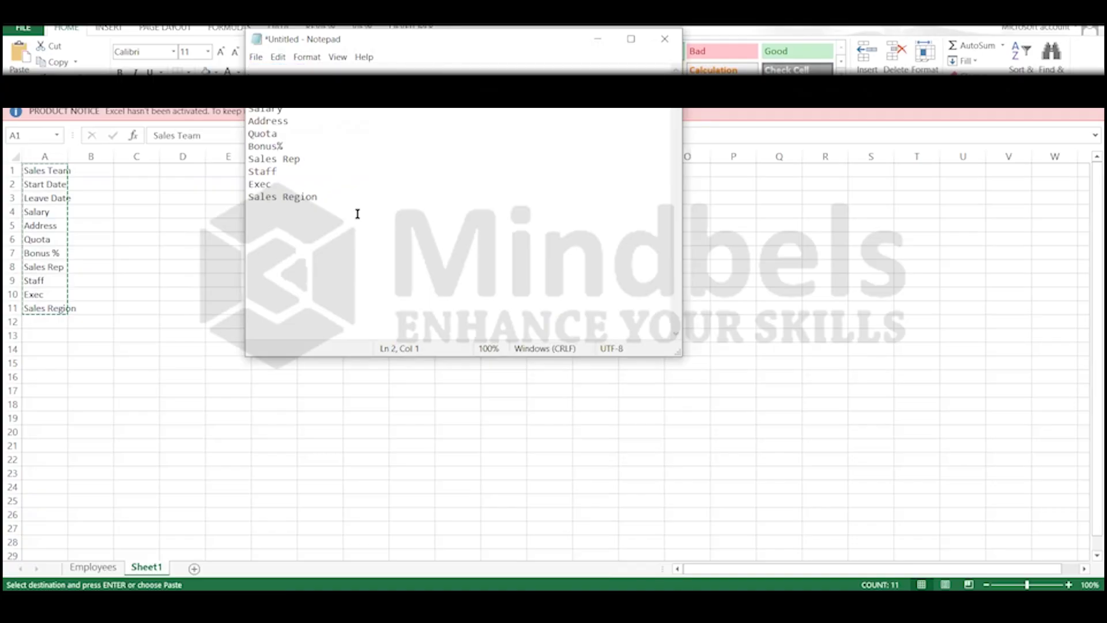
key(BackSpace)
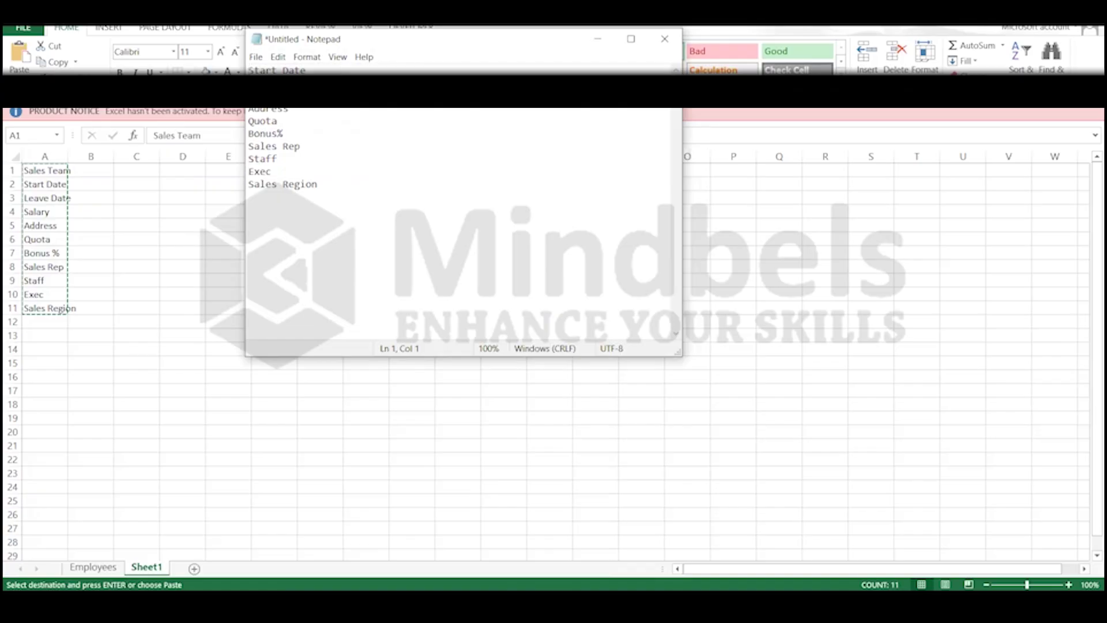
- Copy the whole Notepad list, Start Date to Sales Region, and insert it as properties of the Employees list in Anaplan
drag(248, 70, 375, 270)
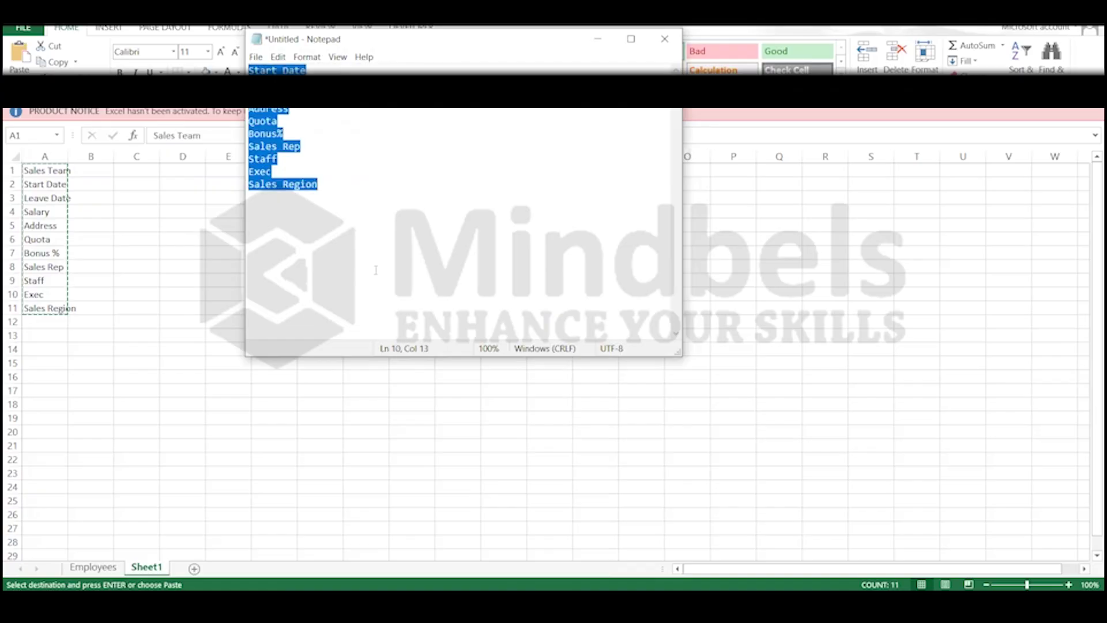
key(ctrl+c)
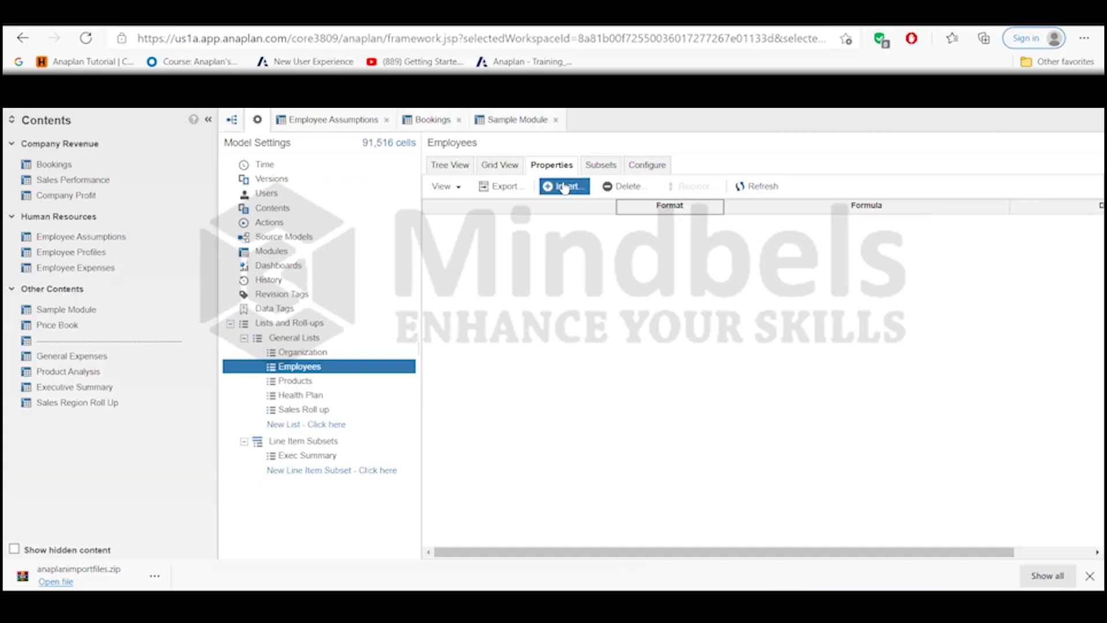
key(ctrl+v)
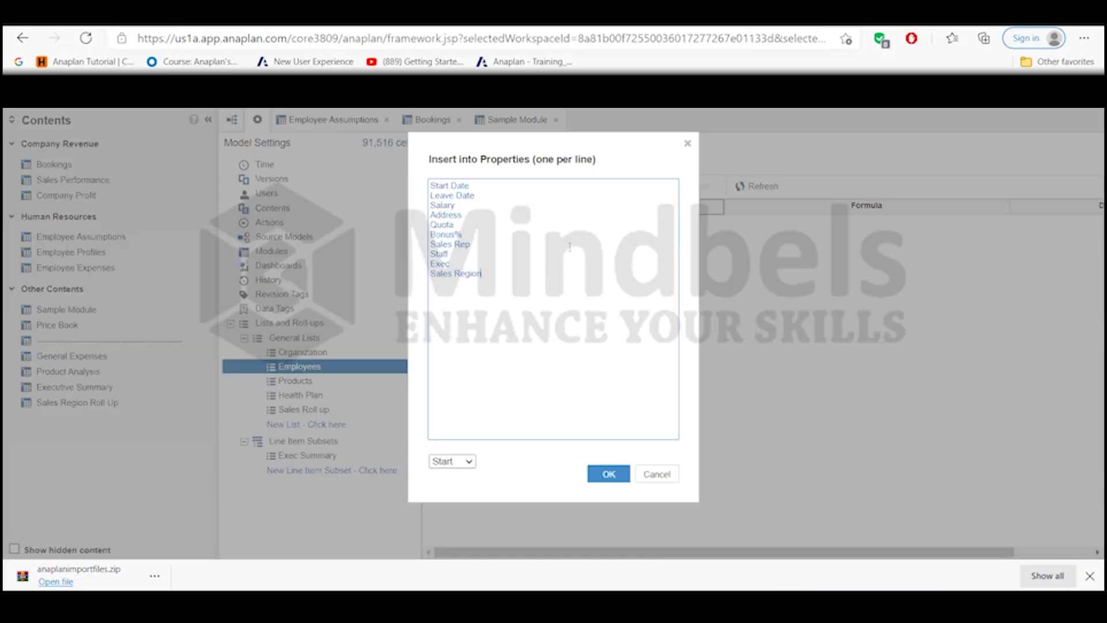
click(609, 474)
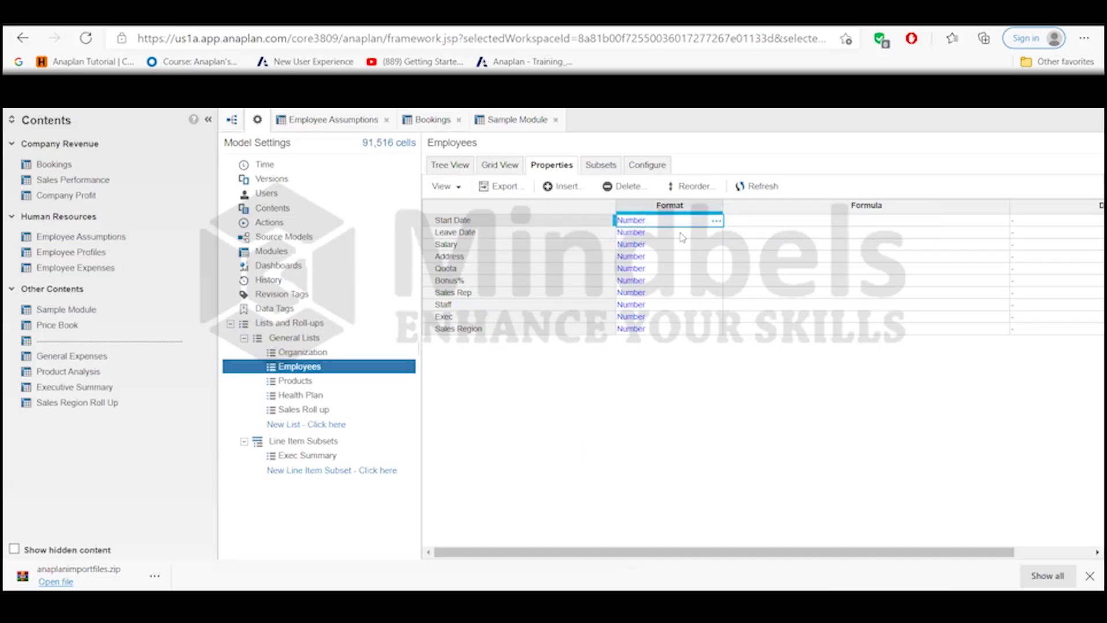
- Set the format of the Start Date property to Date and paste that format onto Leave Date
click(717, 222)
click(505, 162)
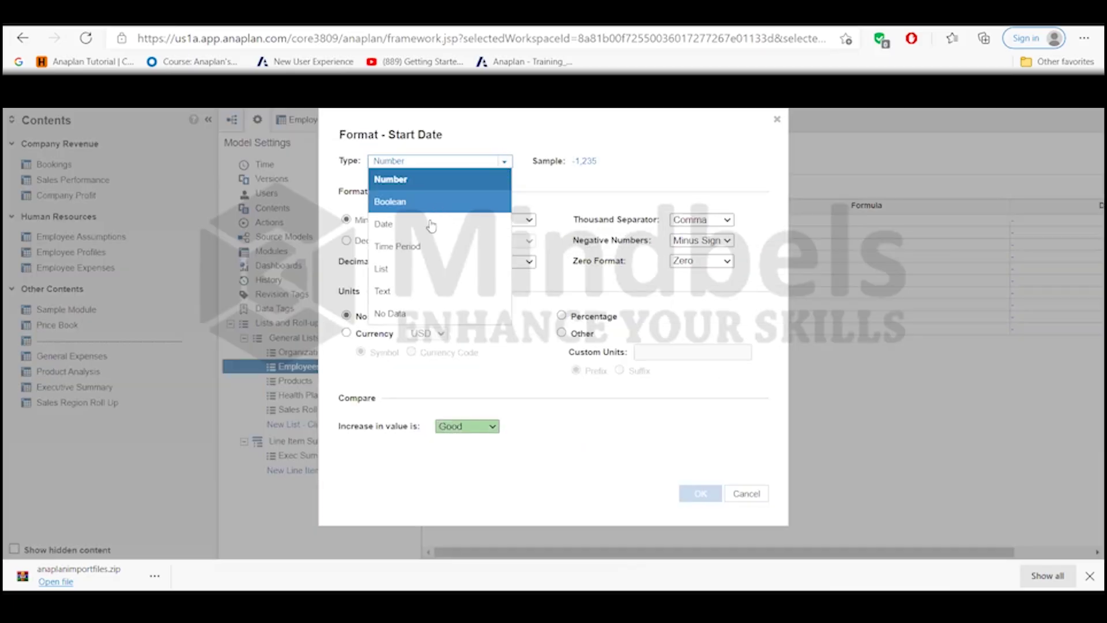
click(398, 224)
click(701, 494)
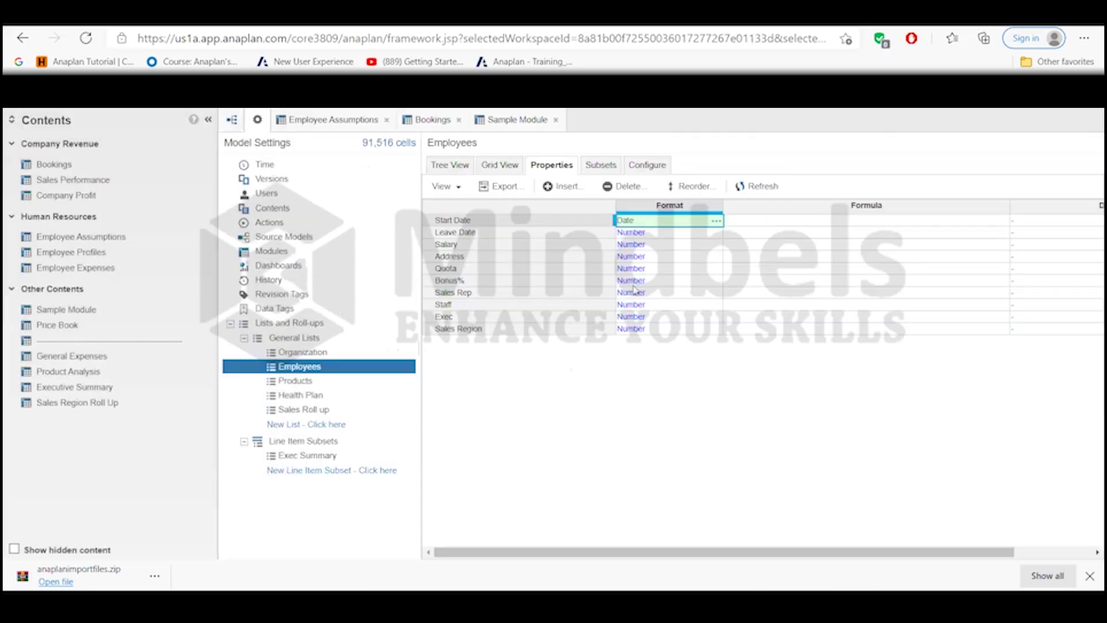
click(637, 233)
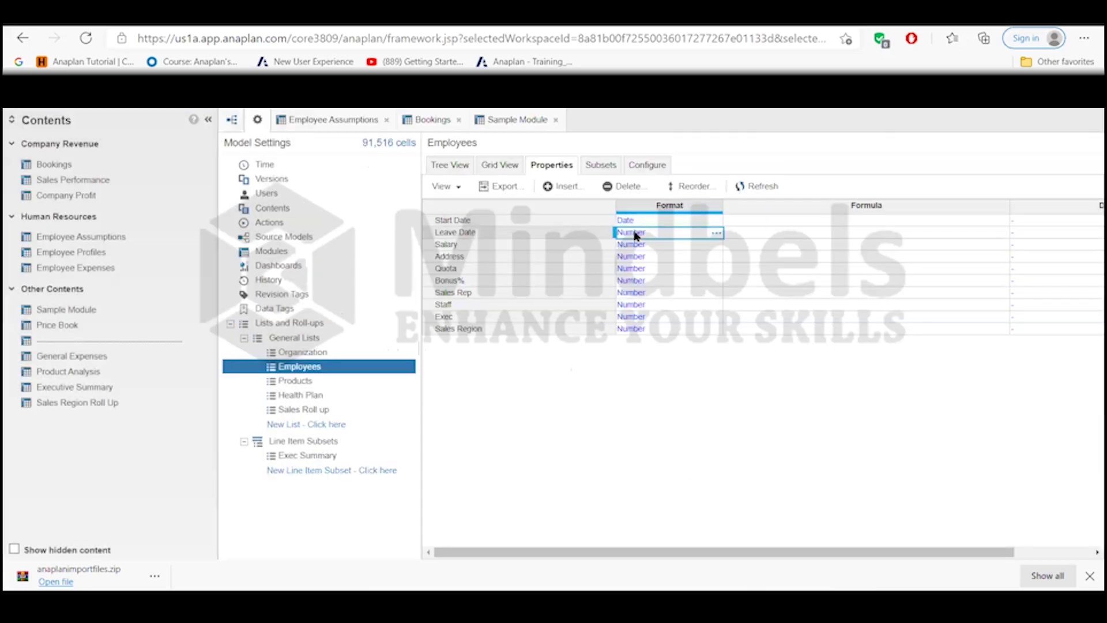
key(ctrl+v)
- Set the format of the Address property to Text with the General text type
click(637, 257)
click(717, 257)
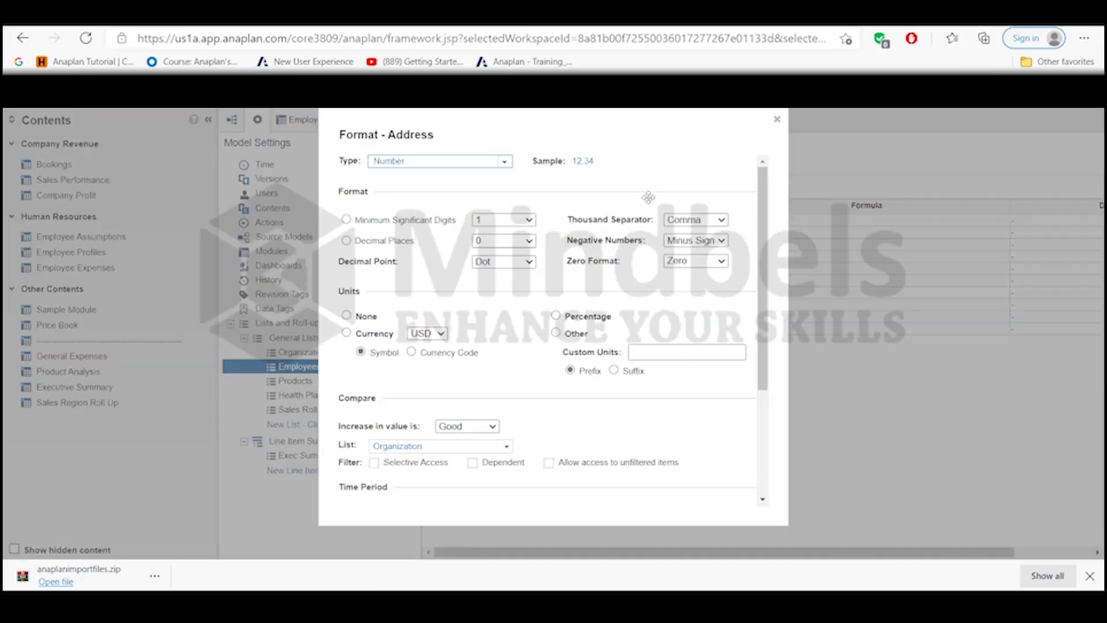
click(507, 162)
click(410, 289)
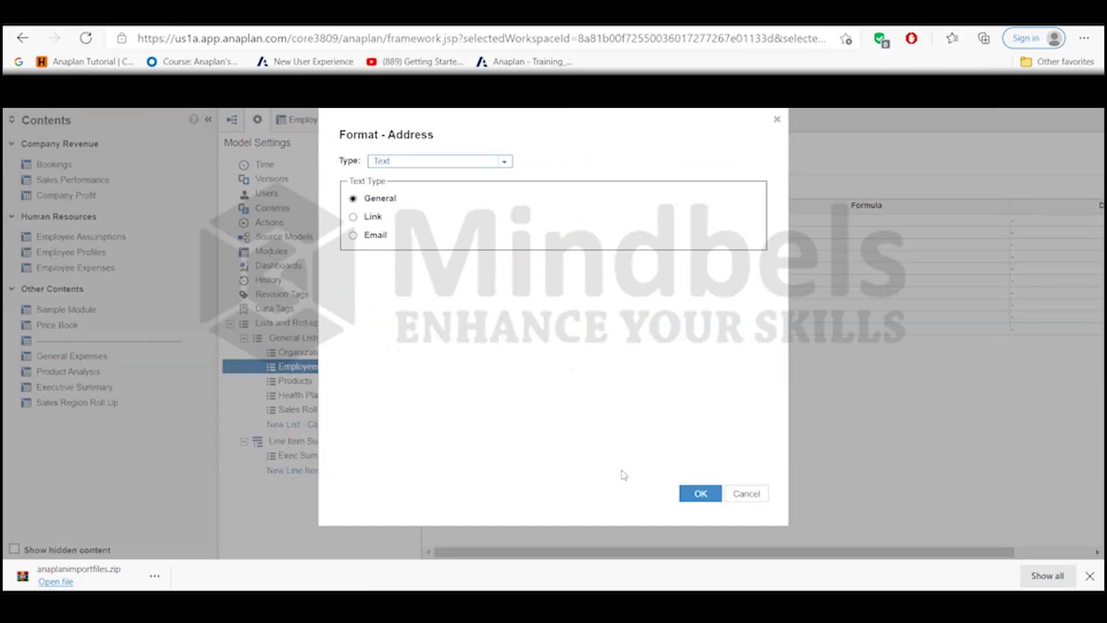
click(701, 494)
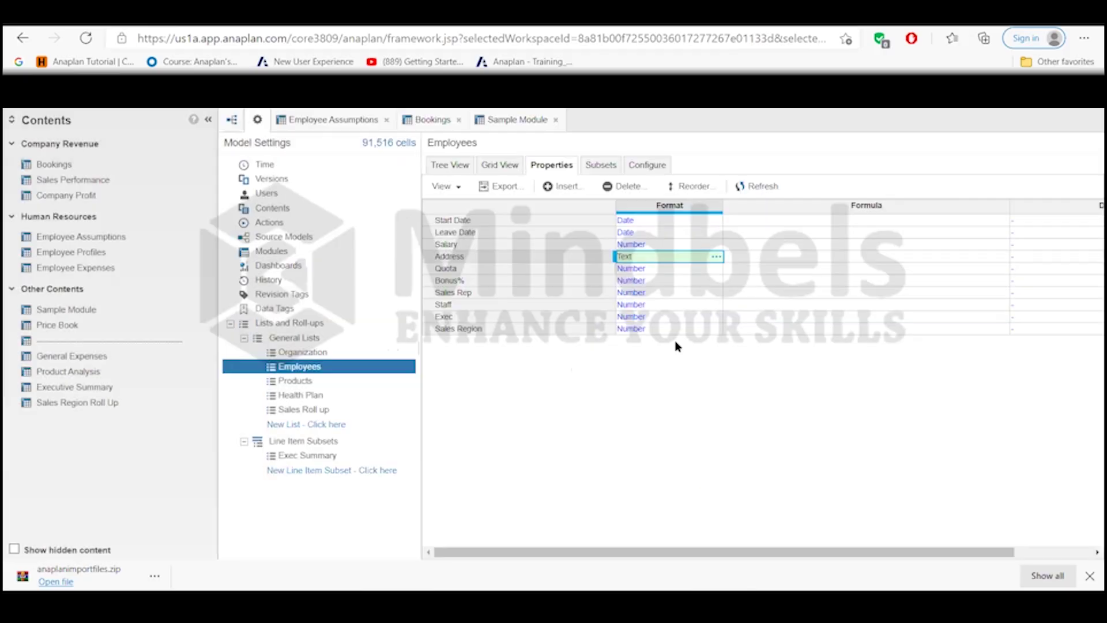
- Set the units of the Bonus% property's number format to Percentage
click(643, 281)
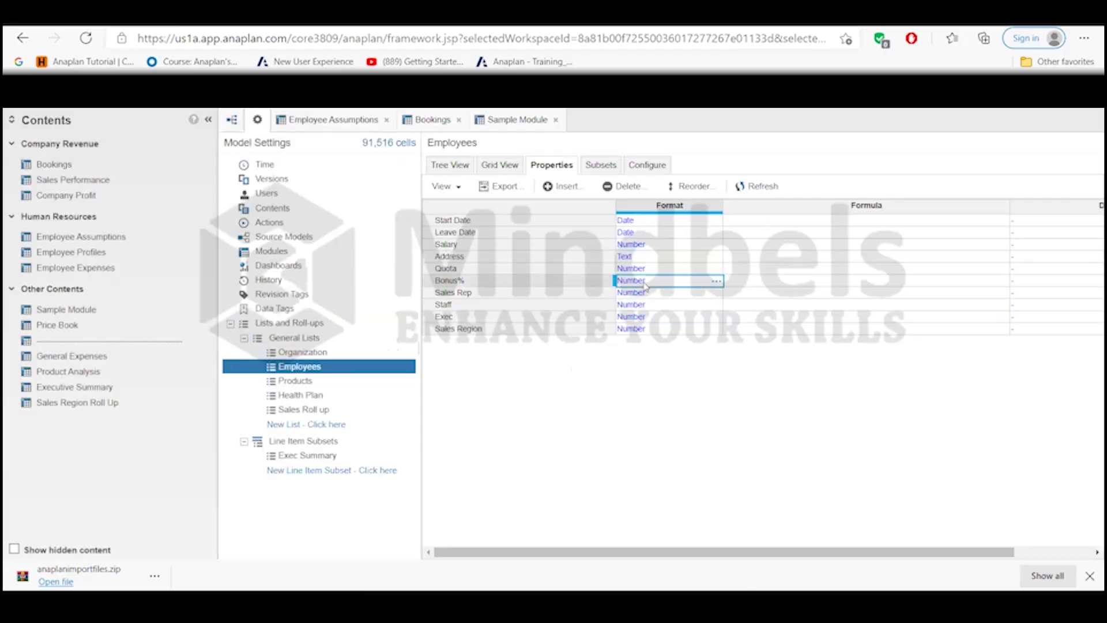
click(717, 283)
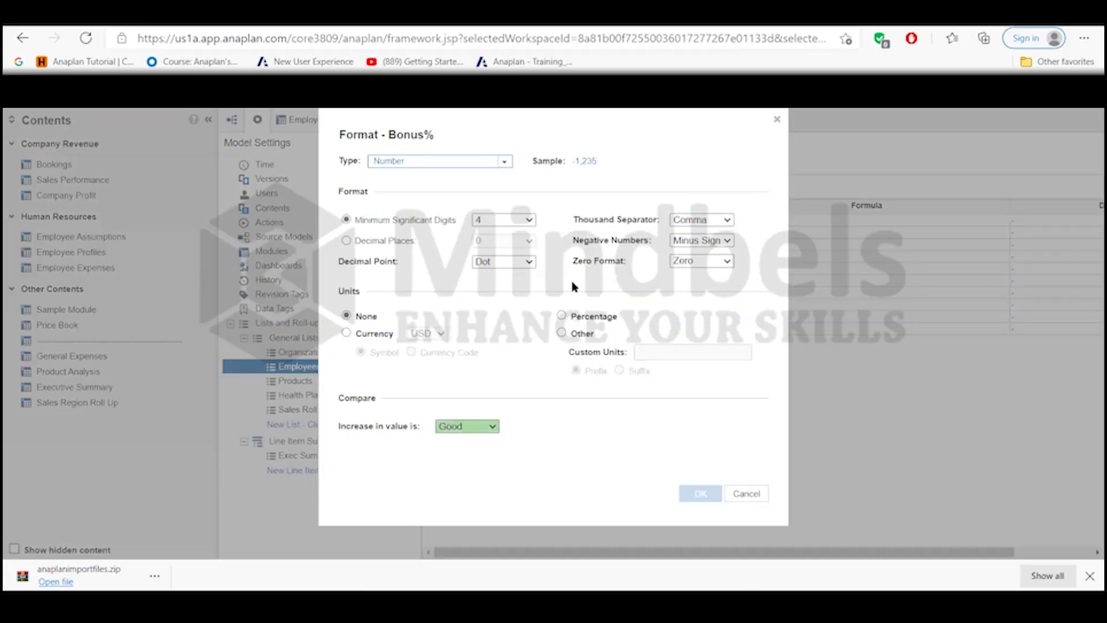
click(563, 316)
click(699, 492)
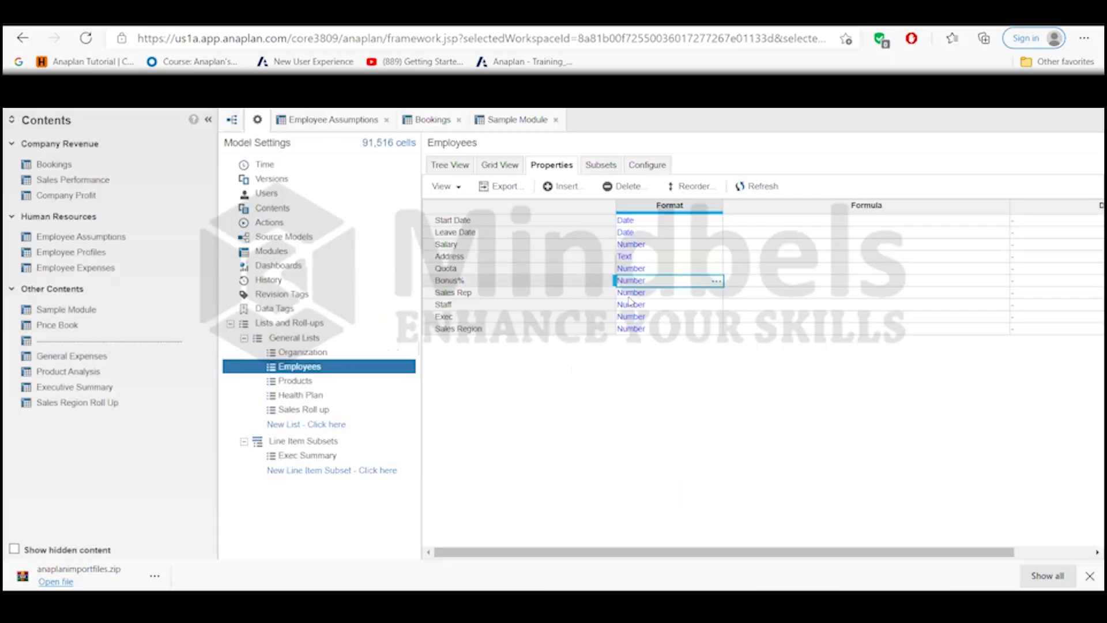
- Set the format of the Sales Rep property to Text
click(631, 294)
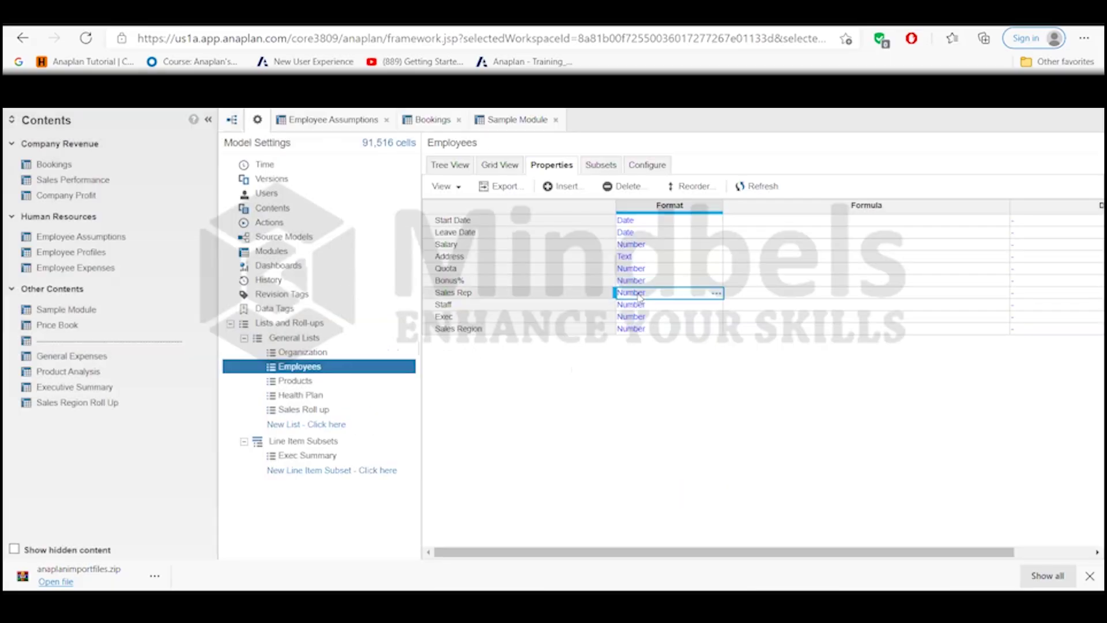
click(717, 294)
click(494, 163)
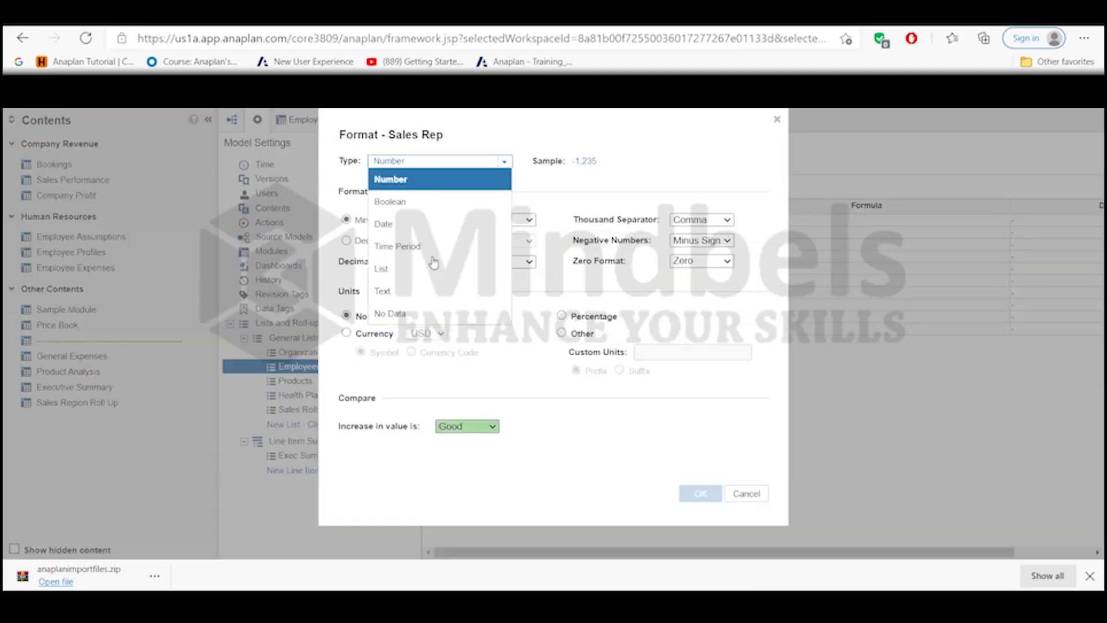
click(415, 290)
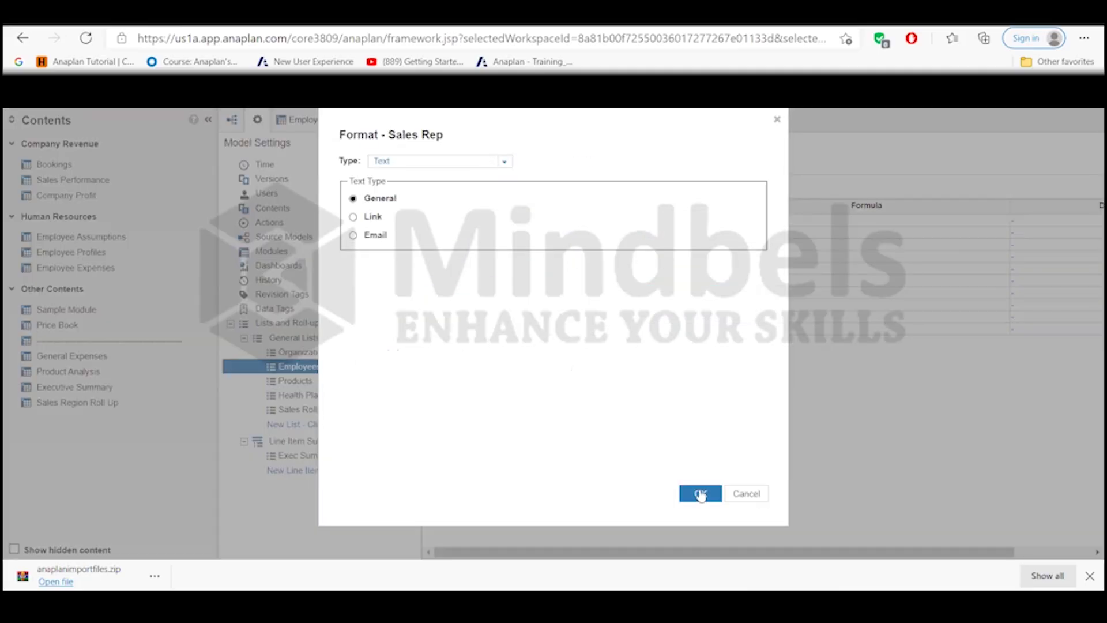
click(700, 495)
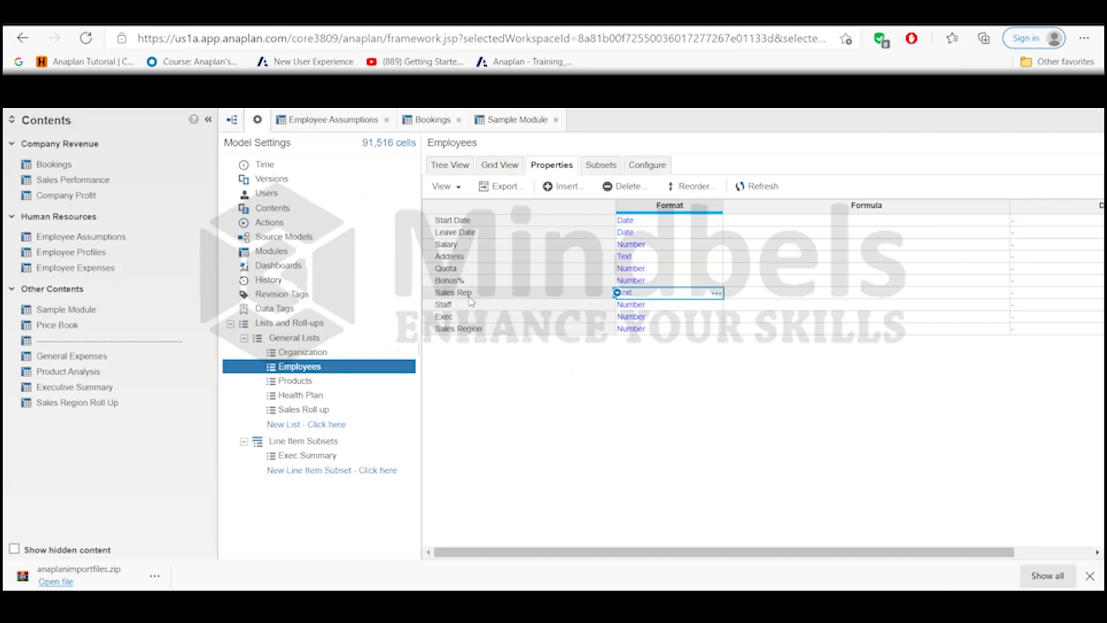
- Set the format of the Sales Rep property to Boolean and paste that format onto Staff and Exec
click(717, 293)
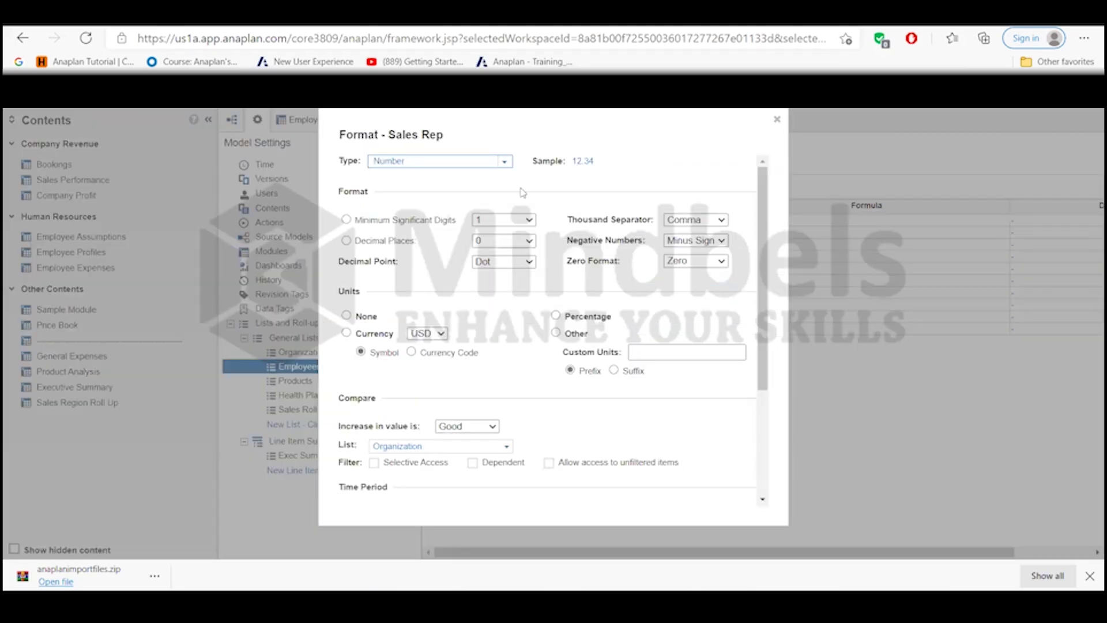
click(503, 162)
click(415, 202)
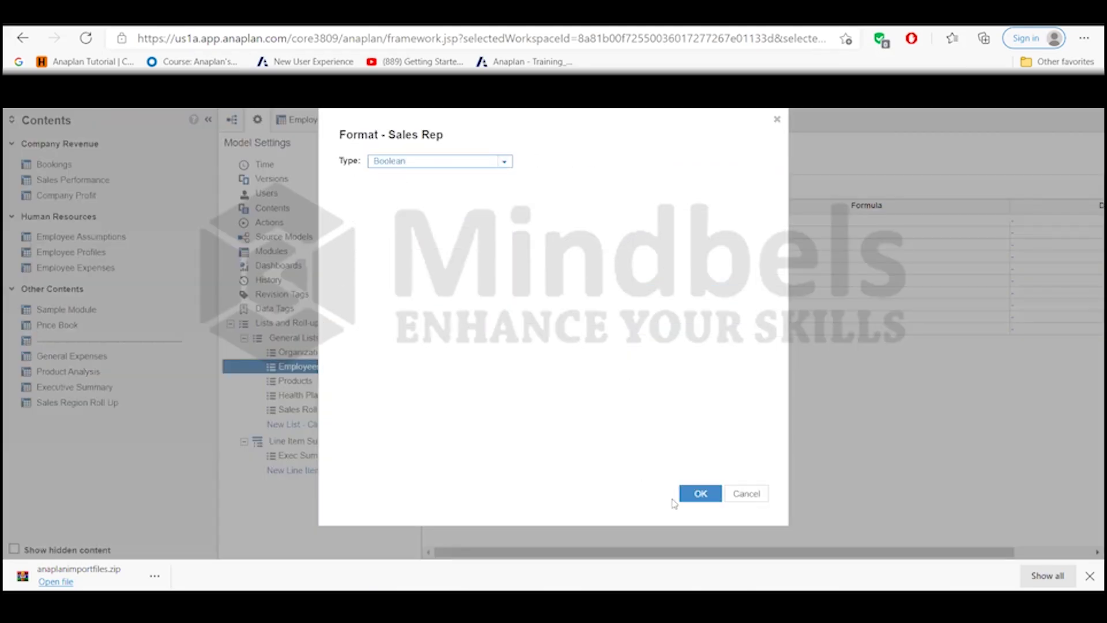
click(701, 494)
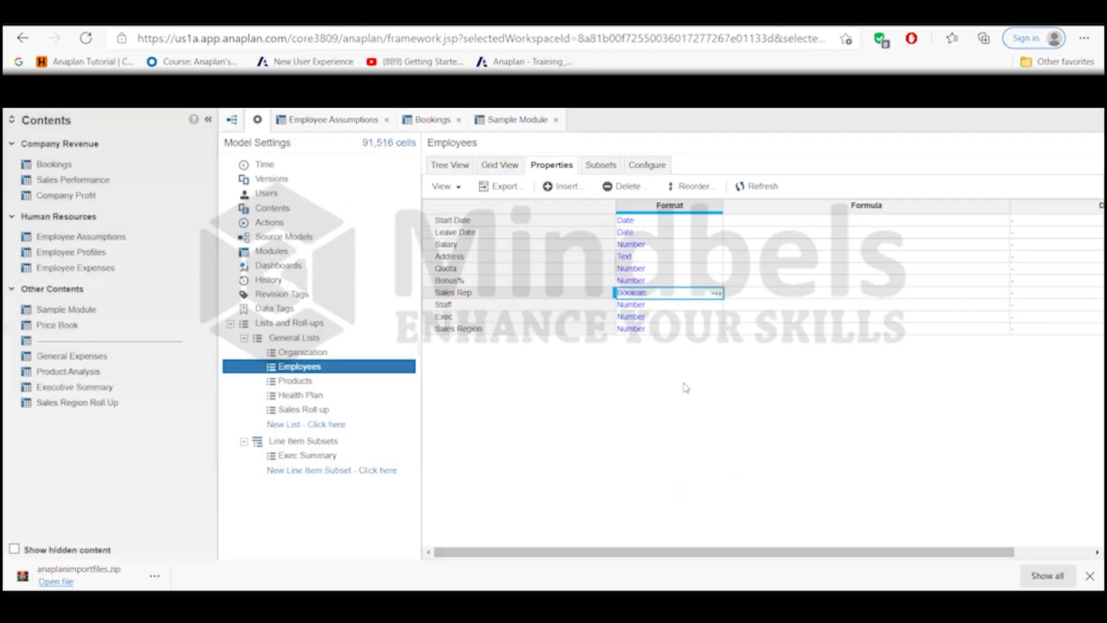
click(637, 307)
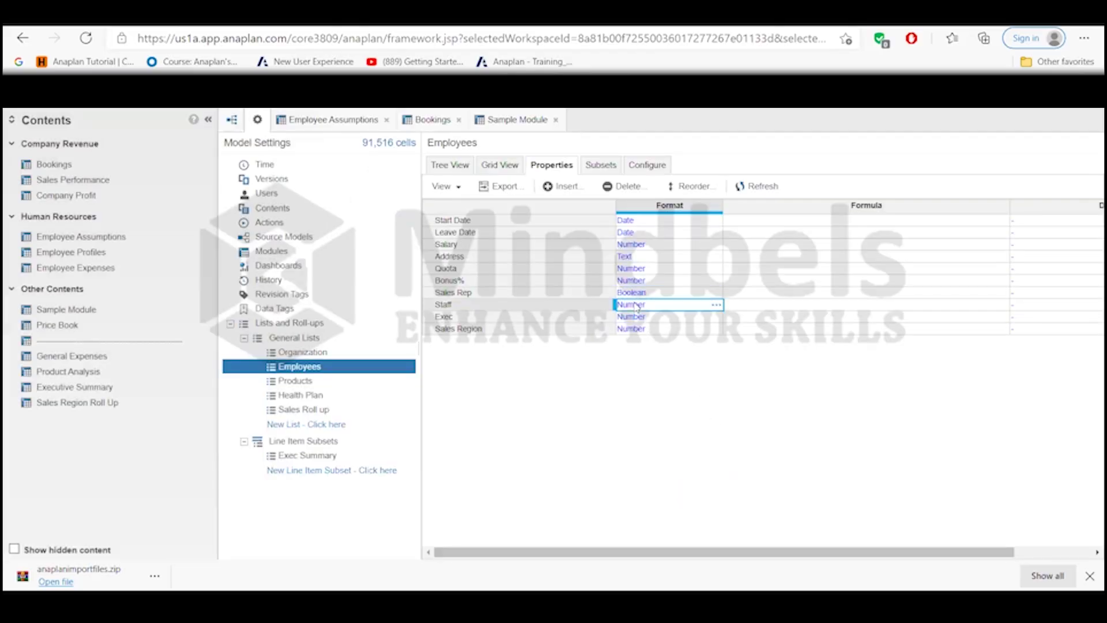
key(ctrl+v)
click(639, 318)
key(ctrl+v)
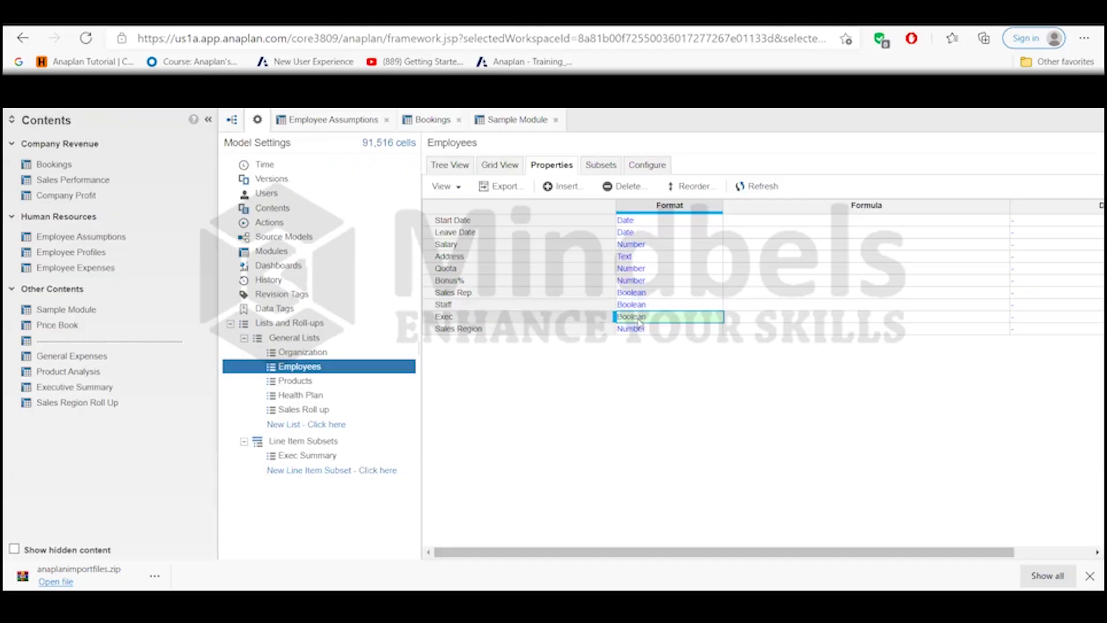
- Set the format of the Sales Region property to List, based on the Sales Roll up list
click(642, 330)
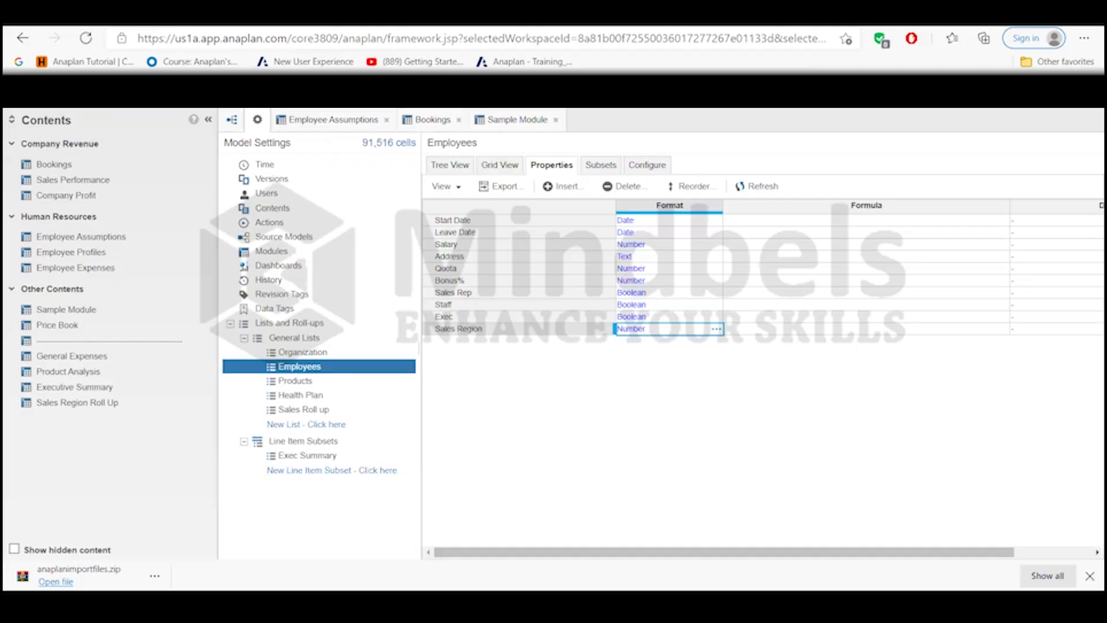
mouse_move(515, 606)
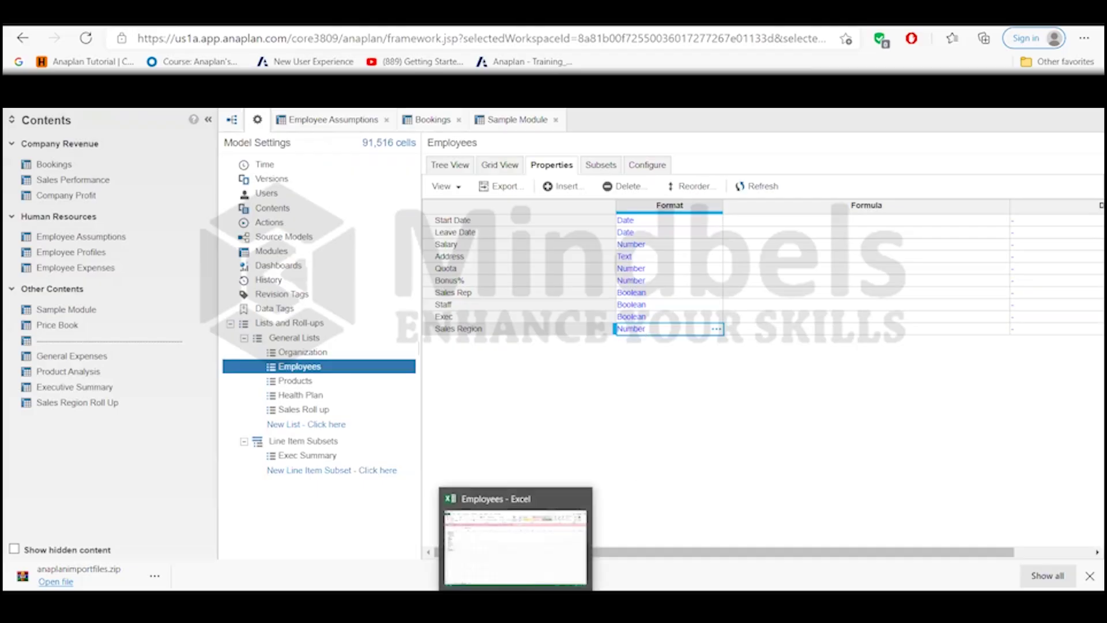
click(719, 329)
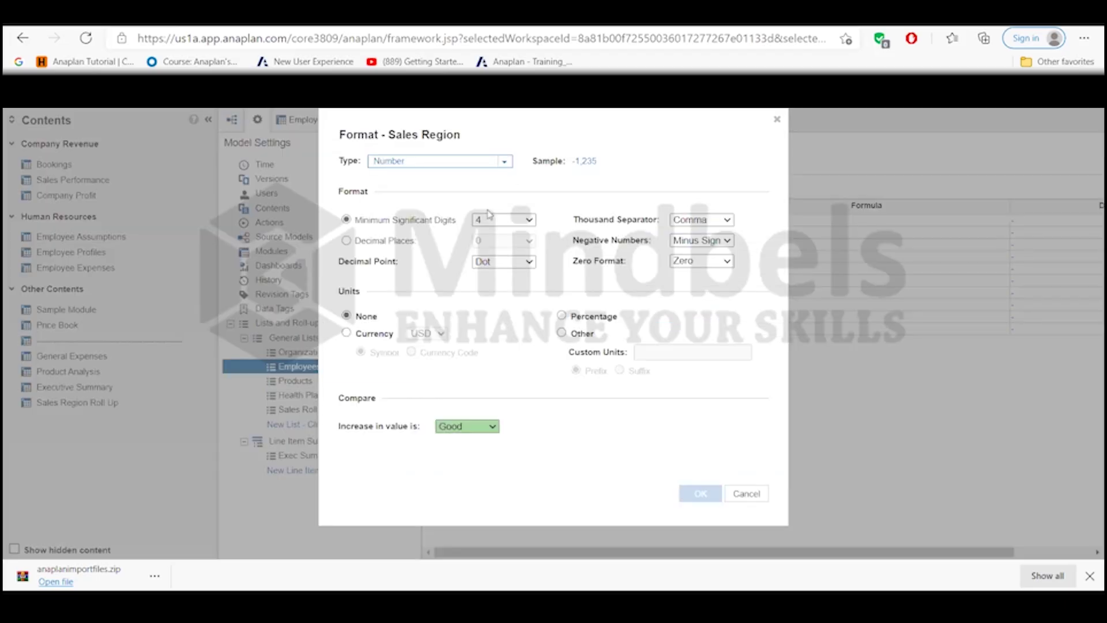
click(504, 162)
click(398, 269)
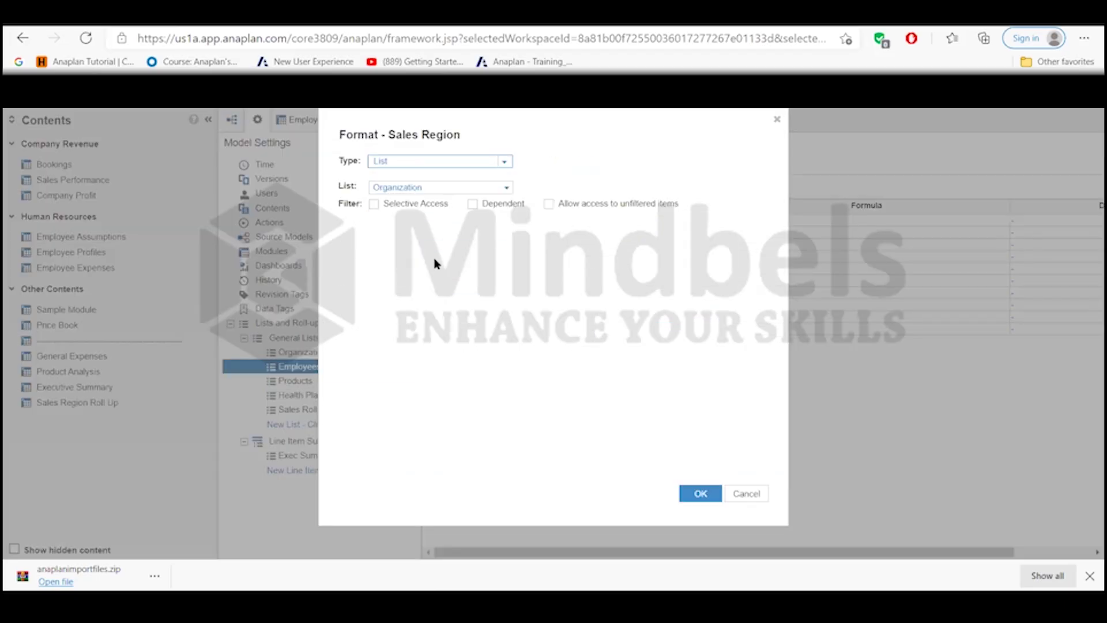
click(507, 188)
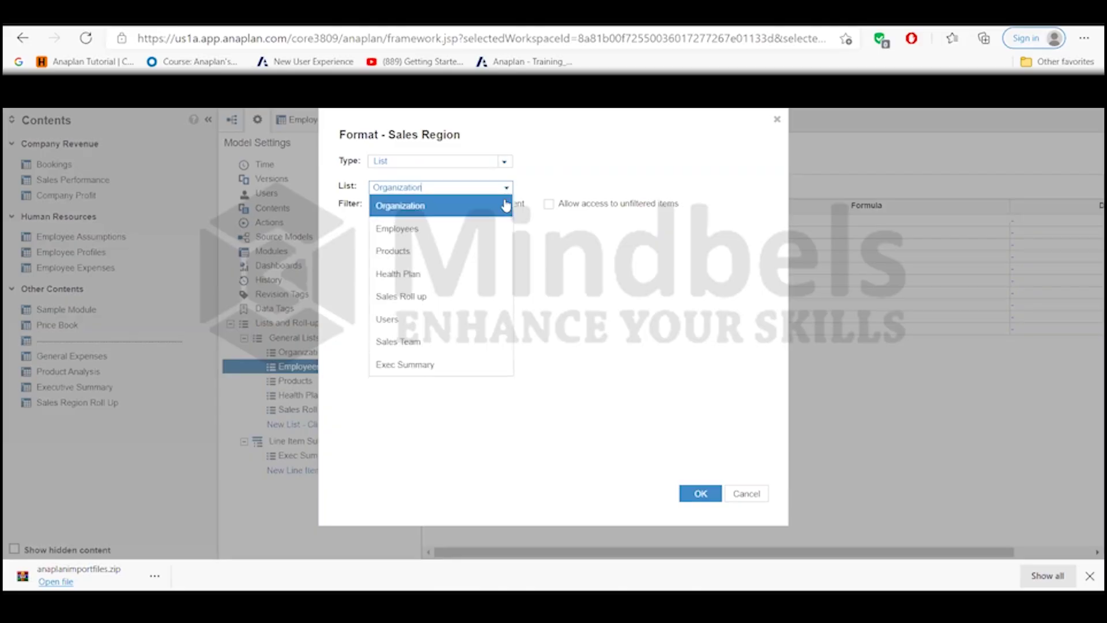
click(453, 298)
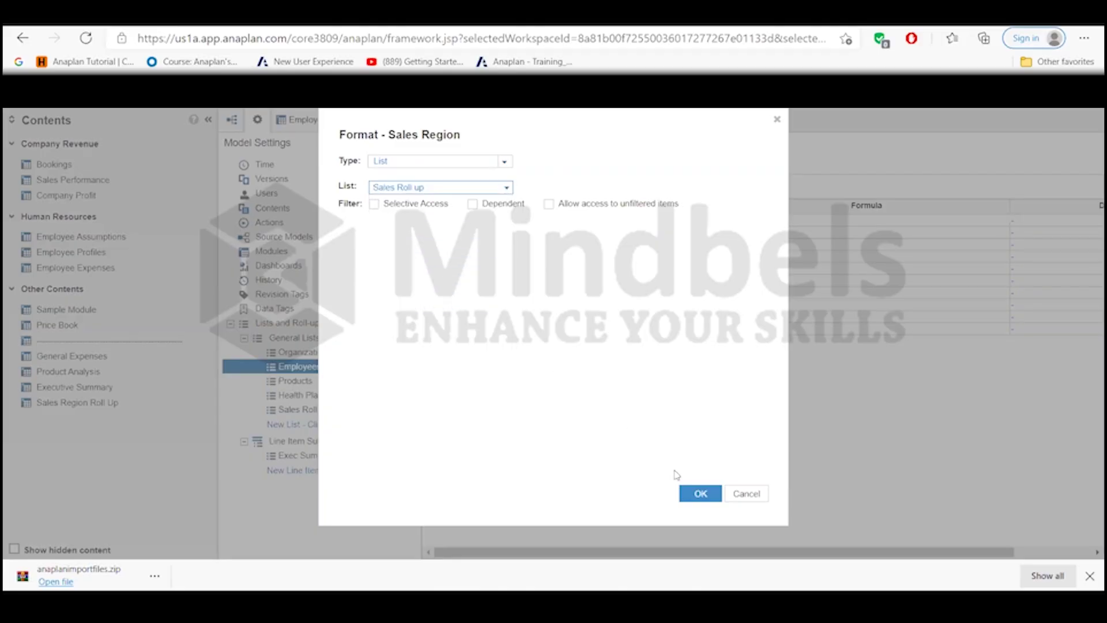
click(700, 493)
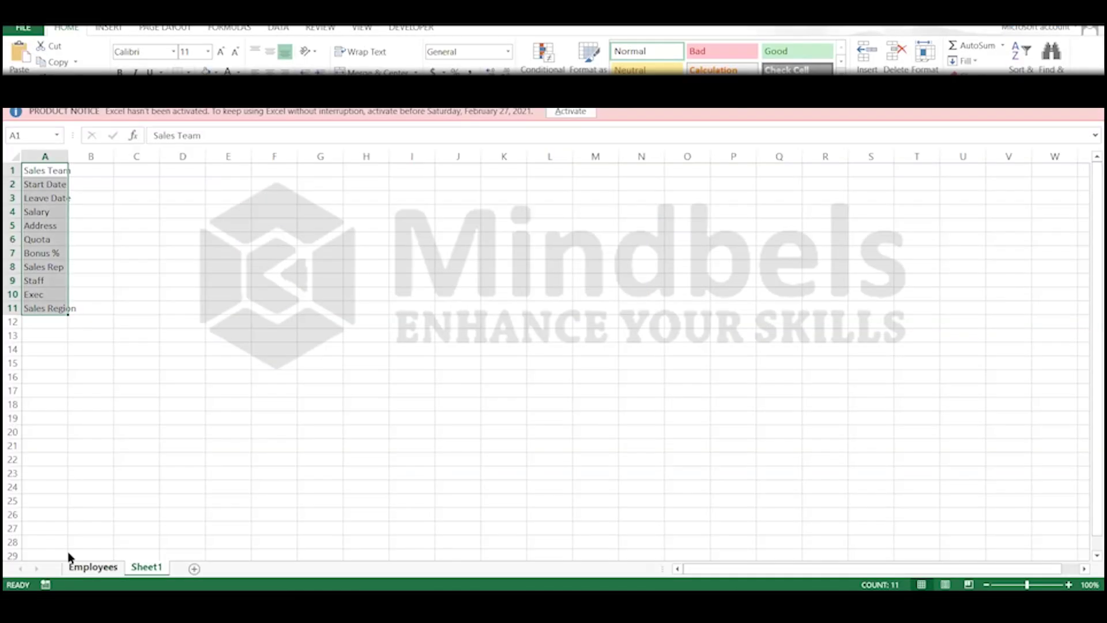
- Review the column headers and data on the Employees sheet in Excel and return to Anaplan
click(87, 567)
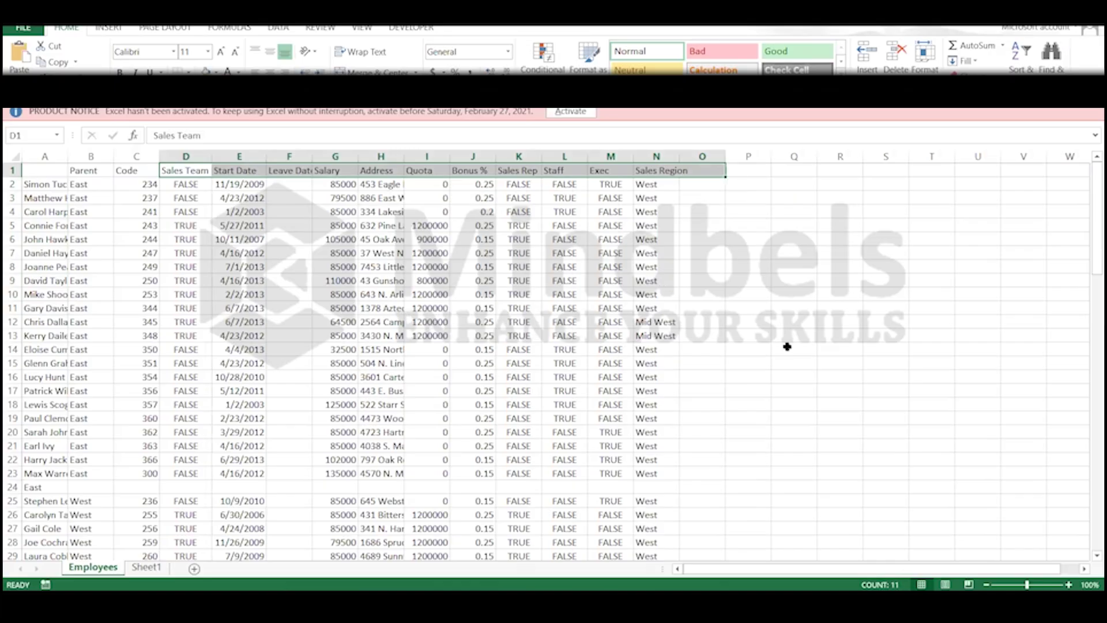
click(764, 172)
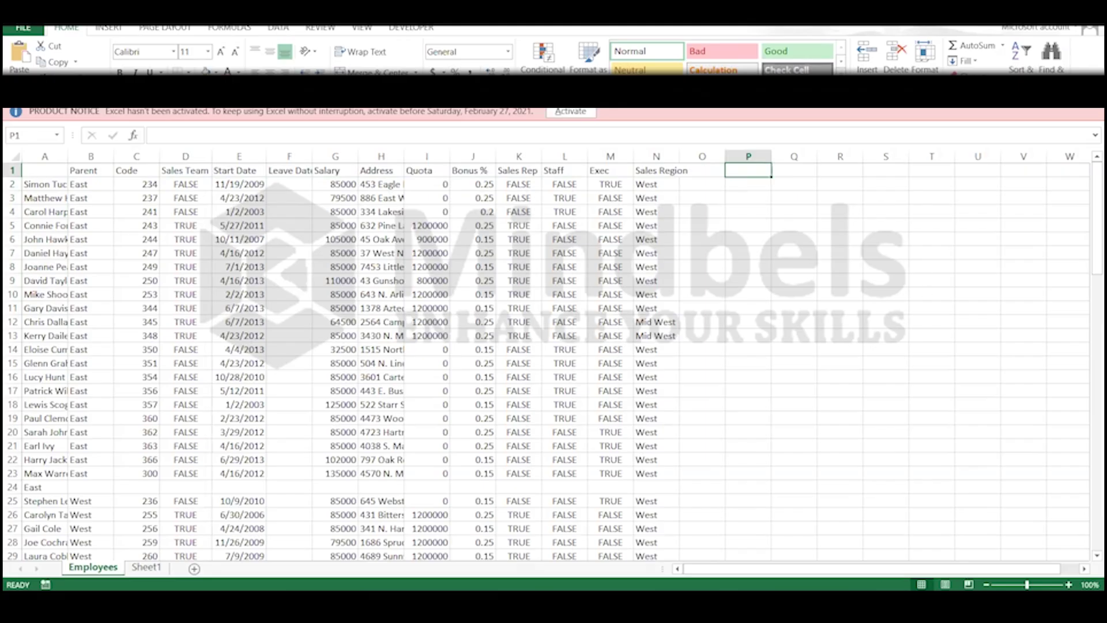
key(alt+Tab)
- Examine the Organization list's properties and the columns in the Organization text file from the csv files folder
click(310, 353)
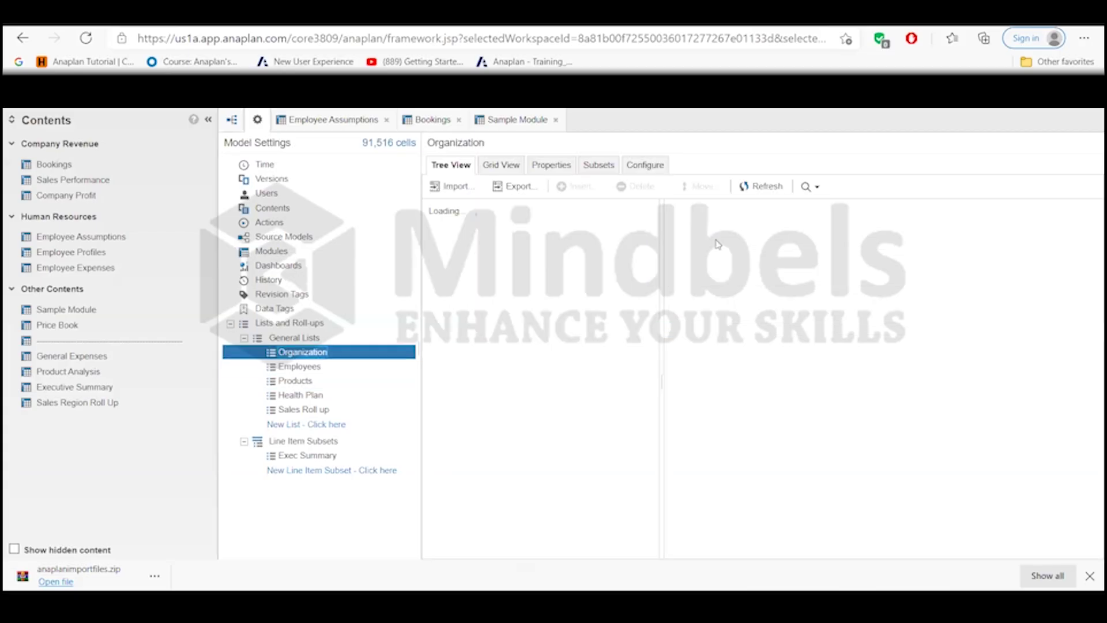
click(551, 166)
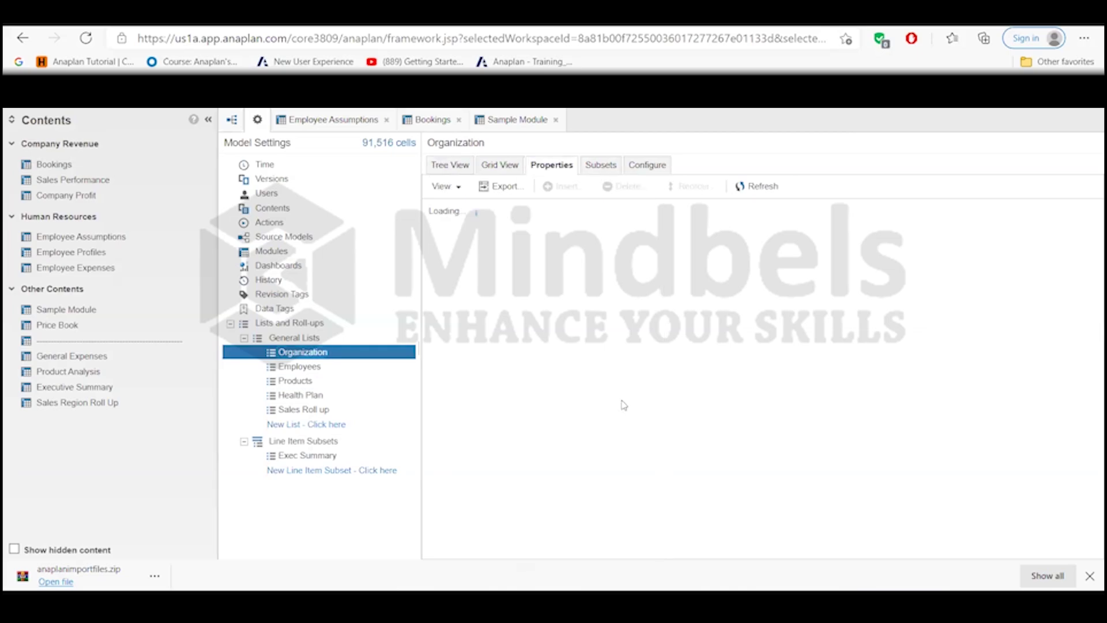
key(alt+Tab)
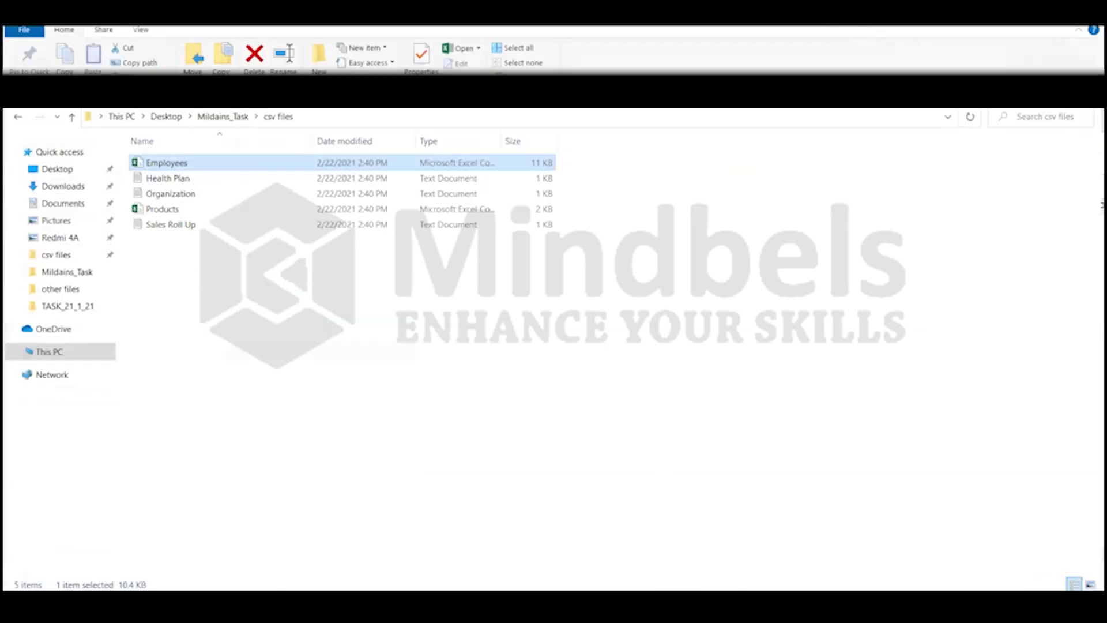
double_click(203, 198)
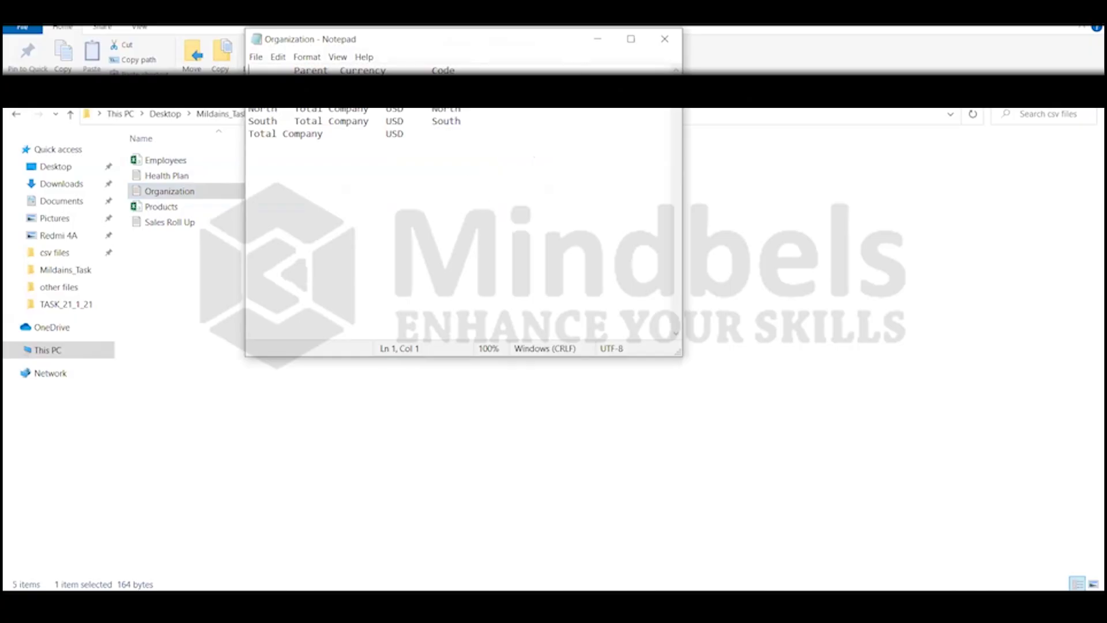
click(598, 39)
key(alt+Tab)
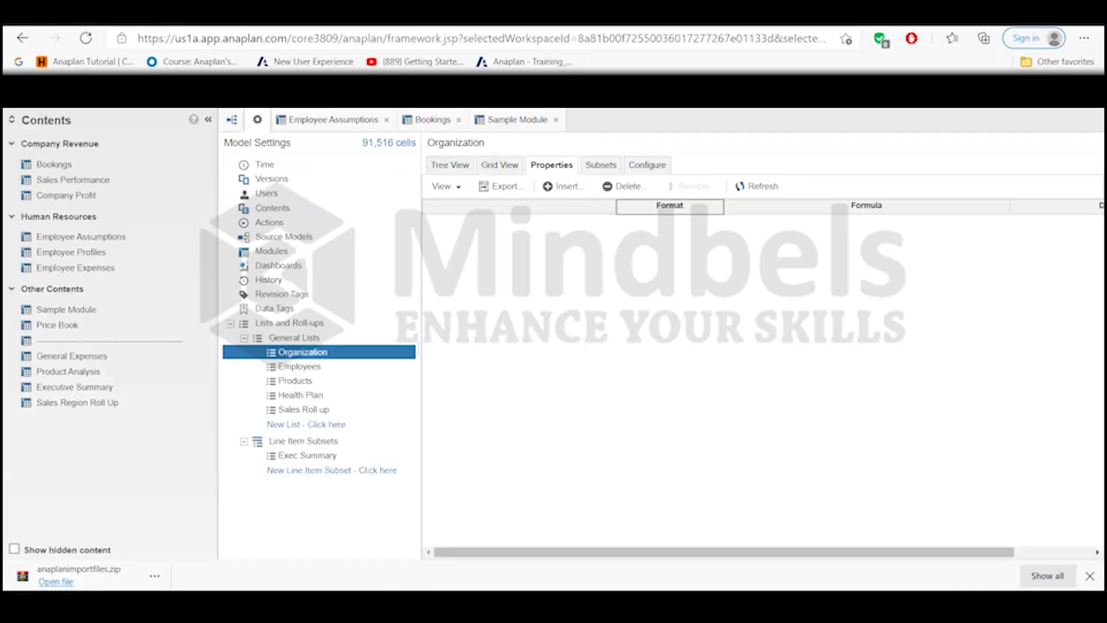
- Upload the Organization text file as the import source for the Organization list and accept its default file options
click(501, 166)
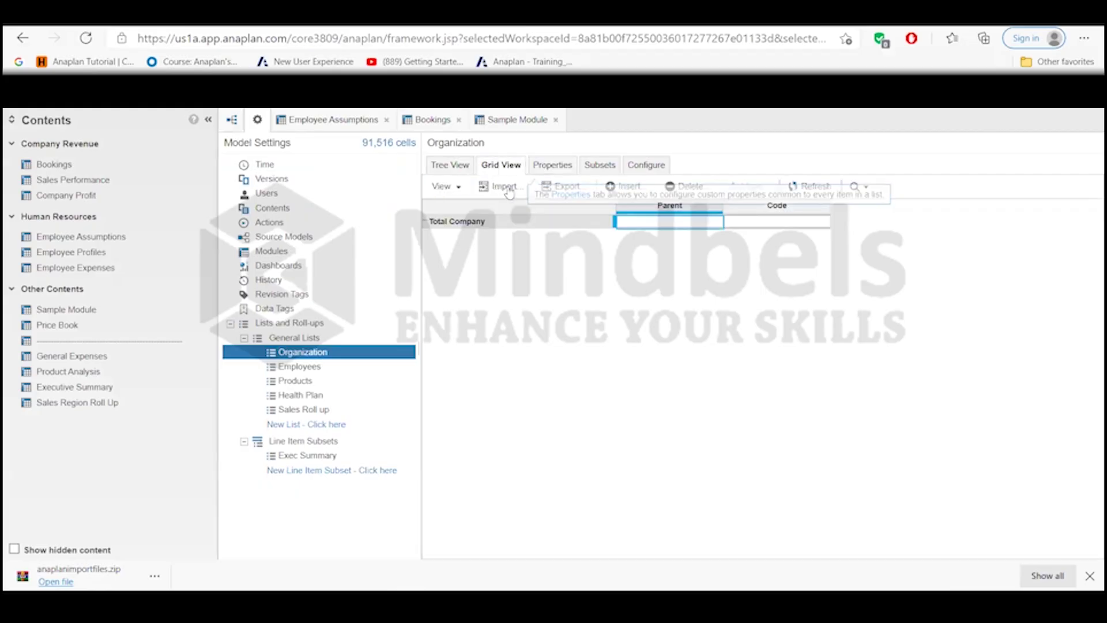
click(502, 188)
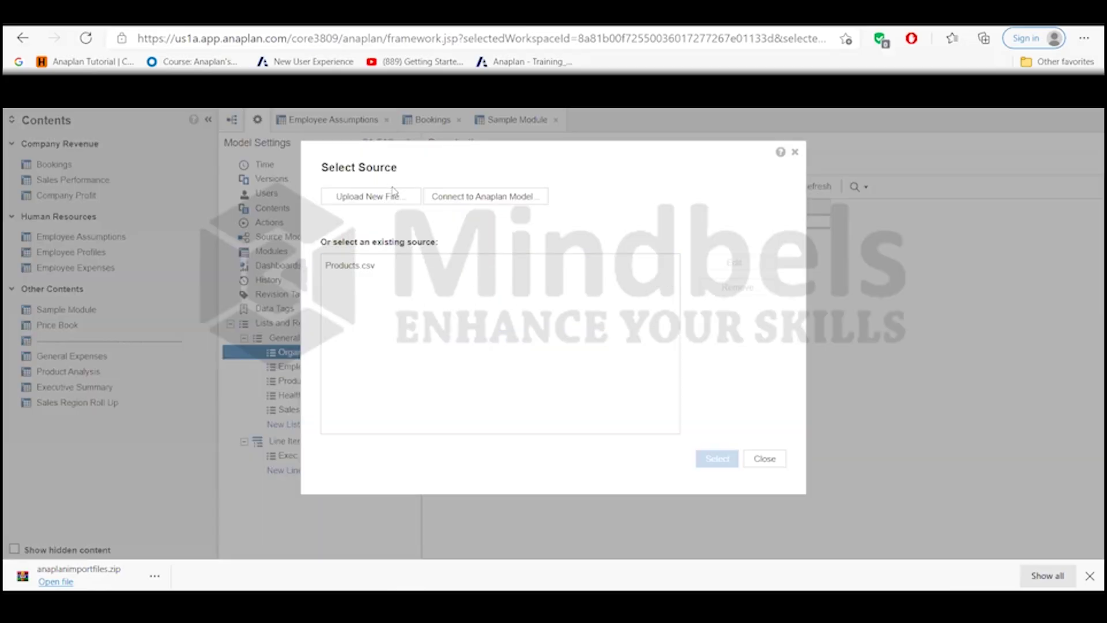
click(392, 196)
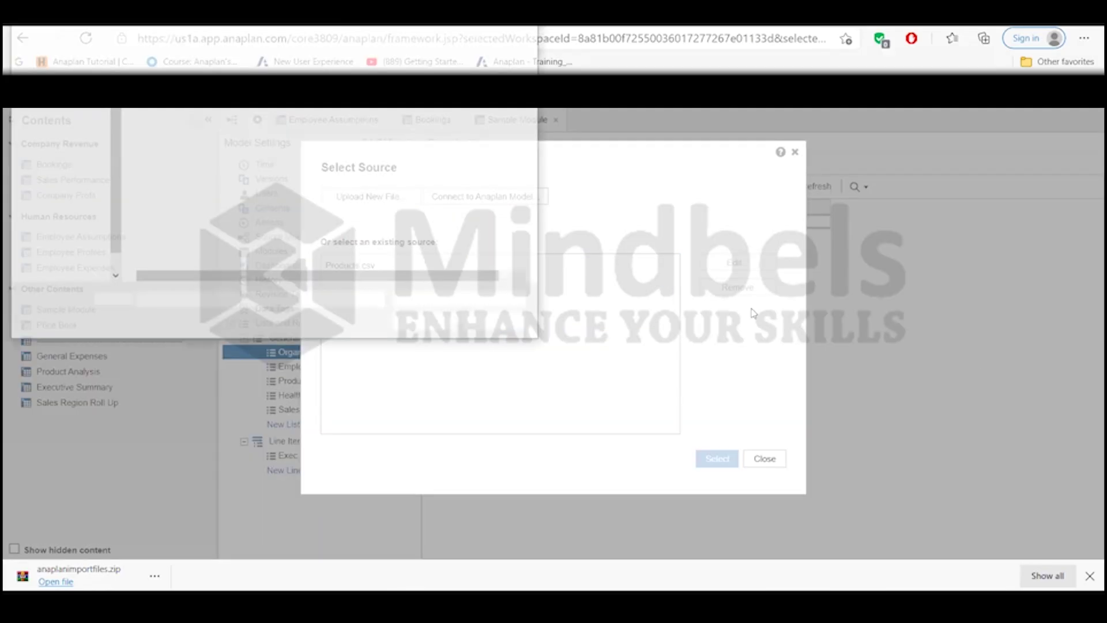
click(229, 138)
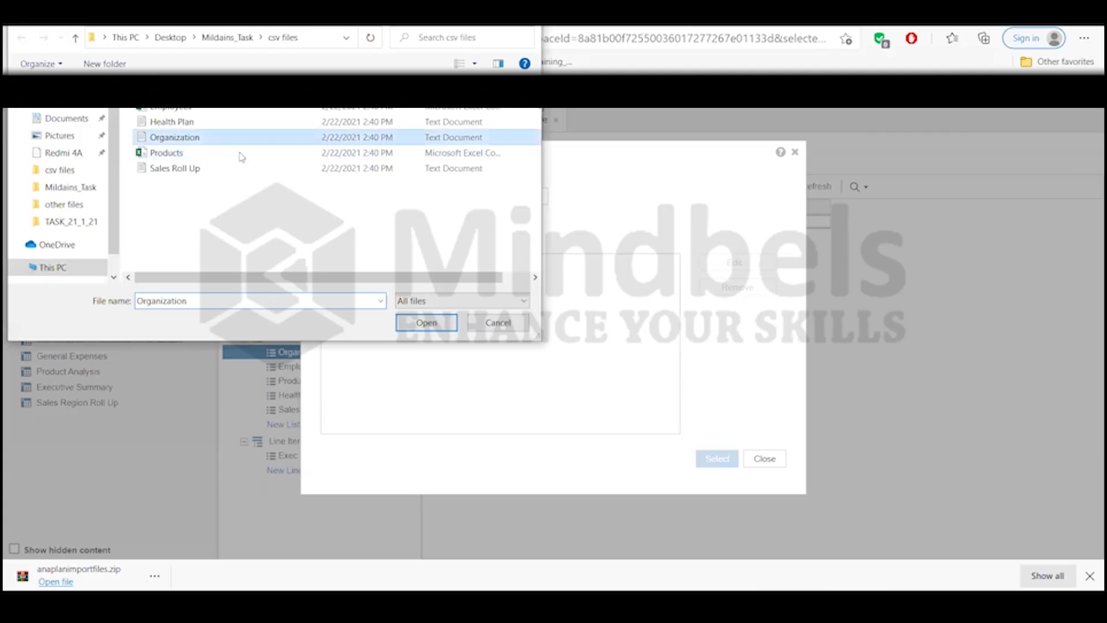
click(421, 322)
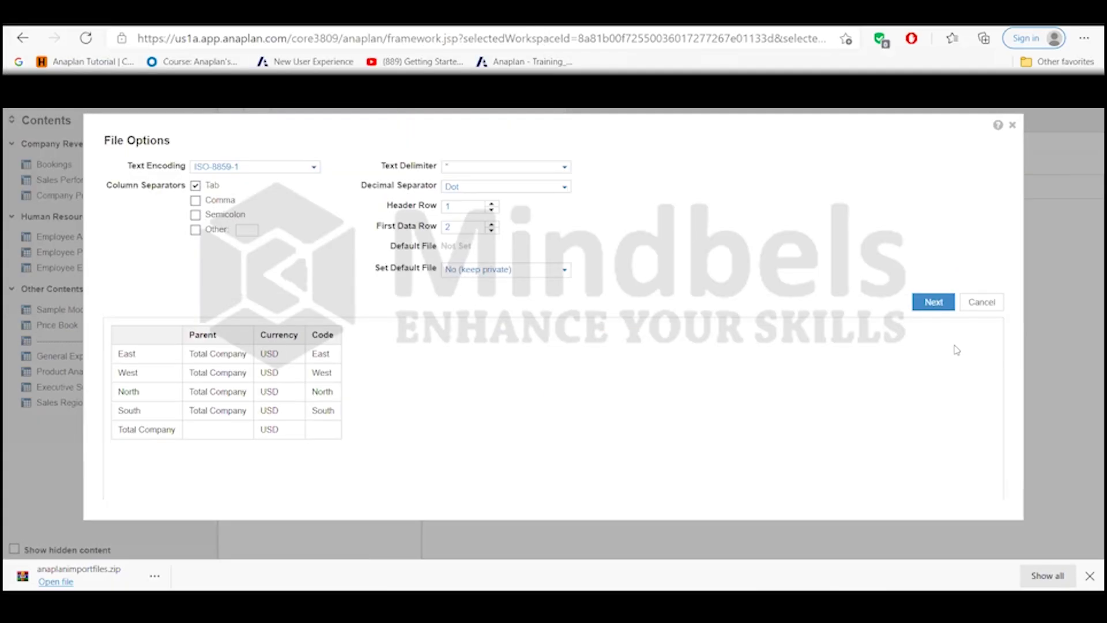
click(930, 303)
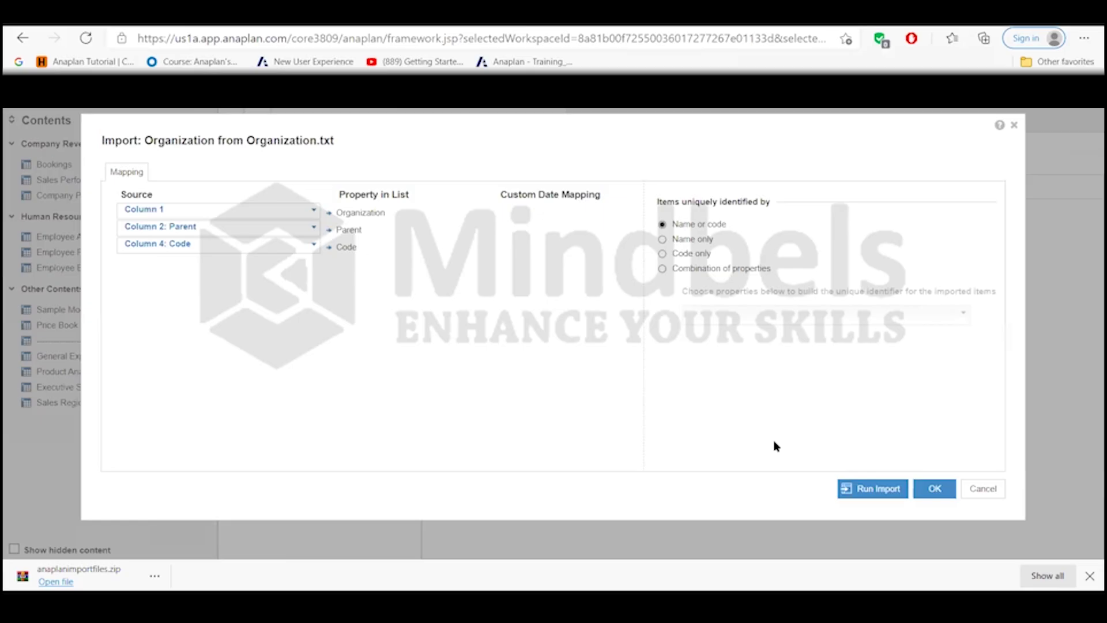
- Run the Organization import with the default column mapping, review its result summary and details, and close the report
click(868, 488)
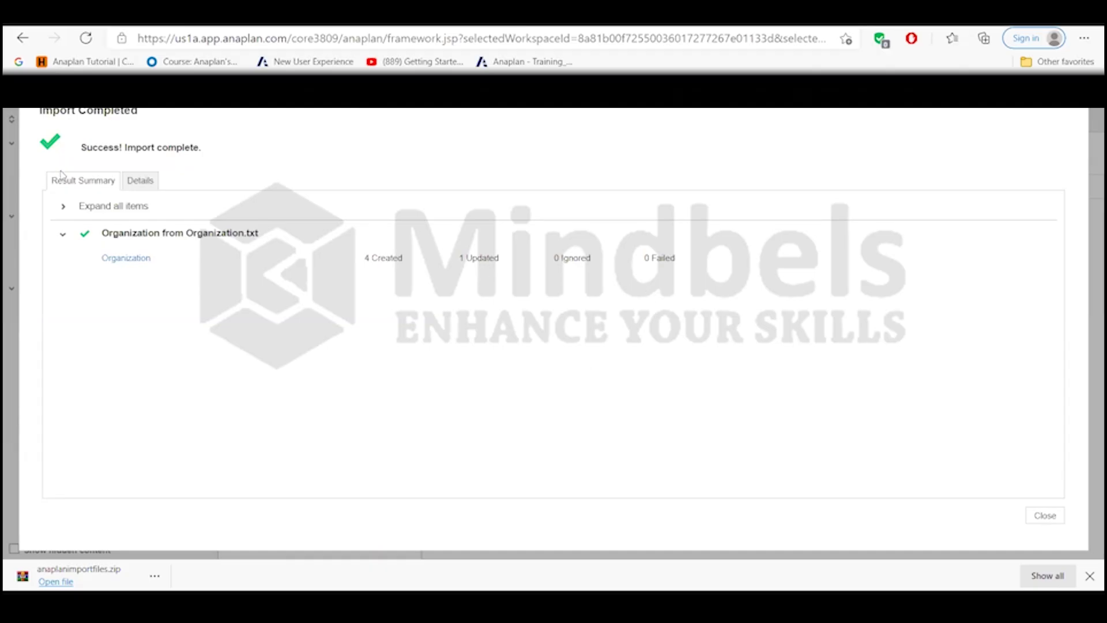
click(141, 181)
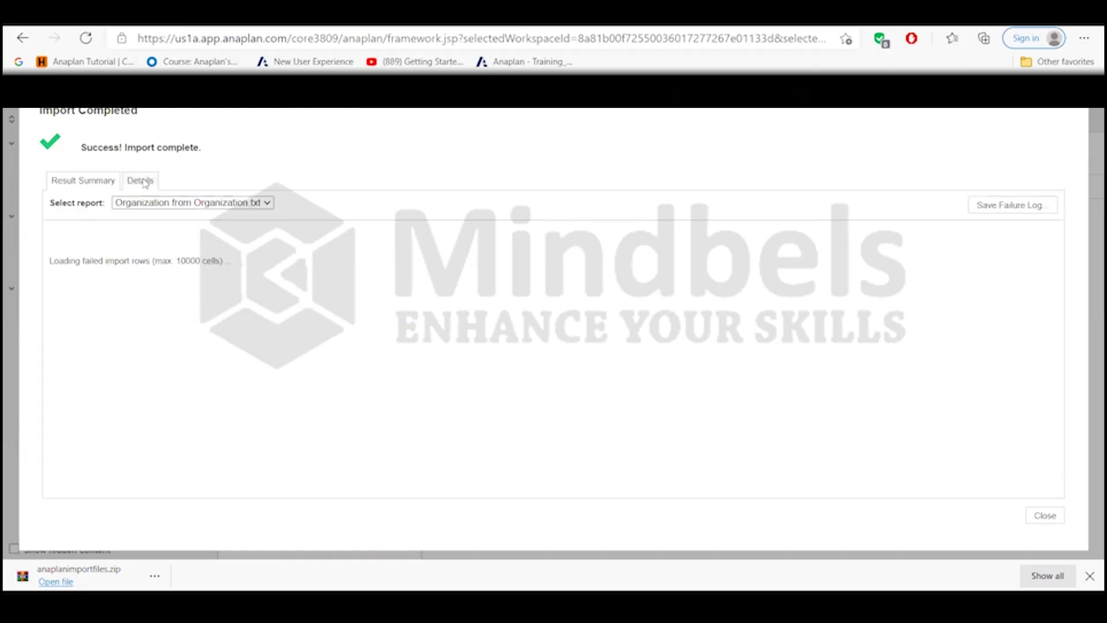
click(86, 182)
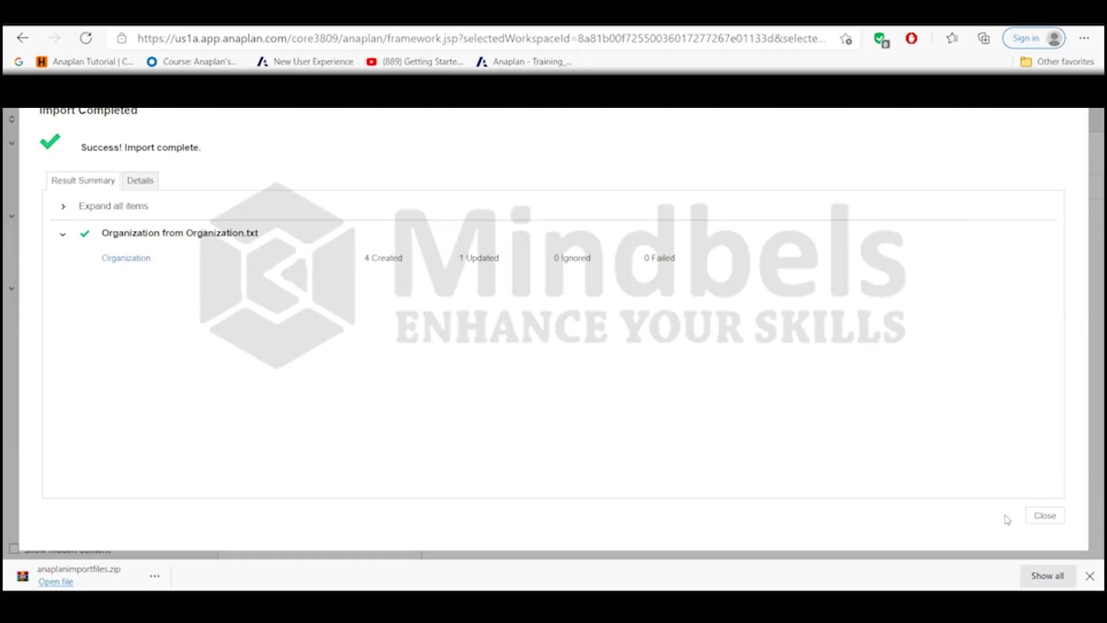
click(1049, 517)
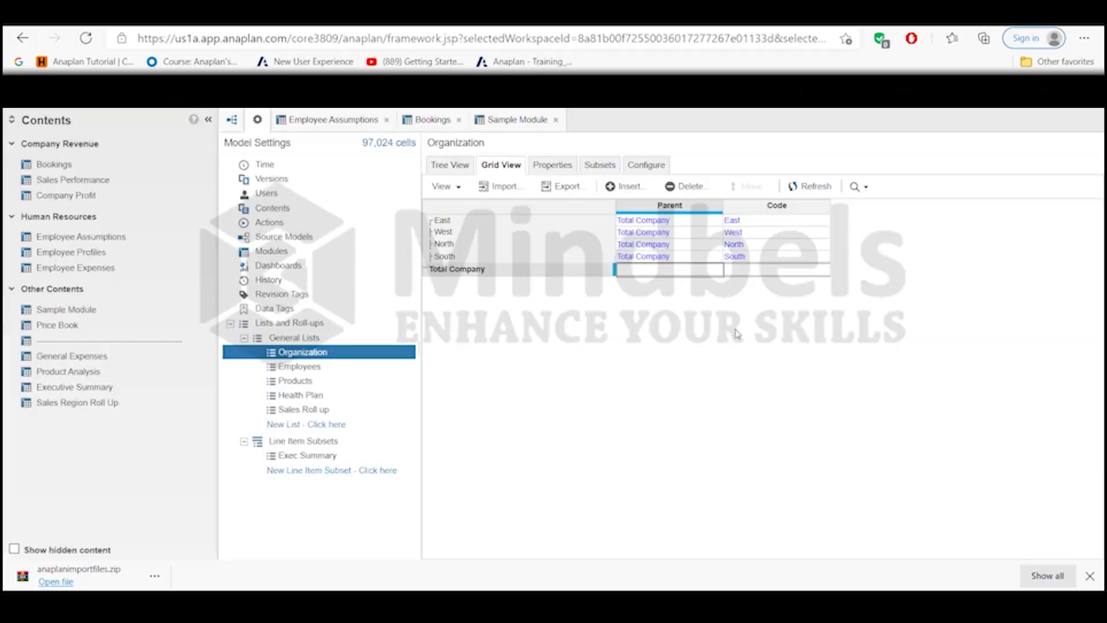
- Check the imported Organization list in its properties, grid and tree views
click(552, 166)
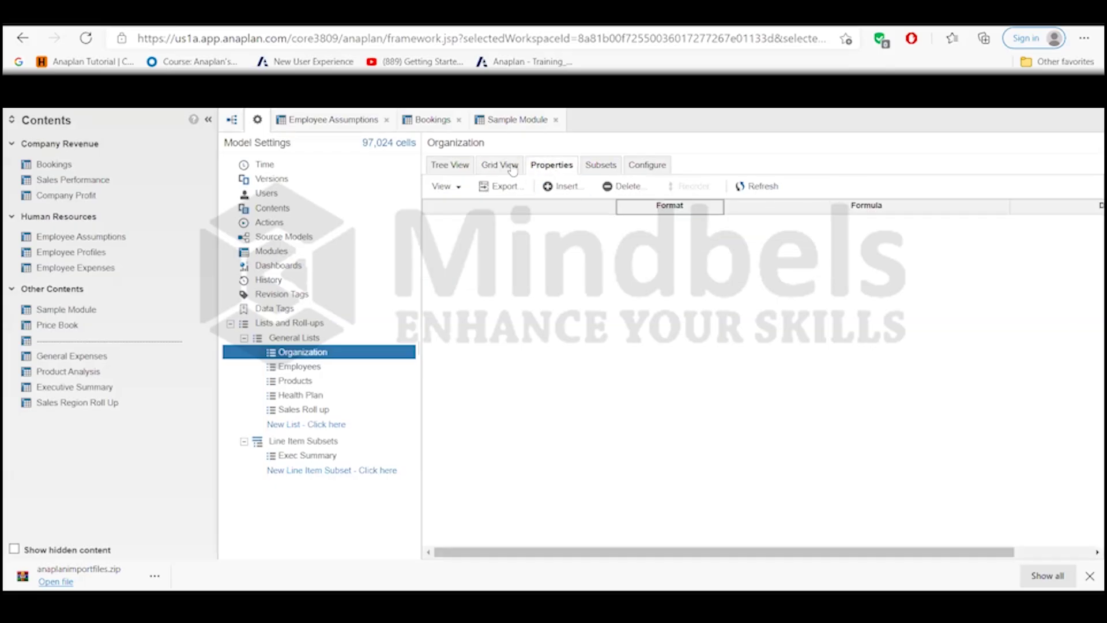
click(512, 167)
click(438, 165)
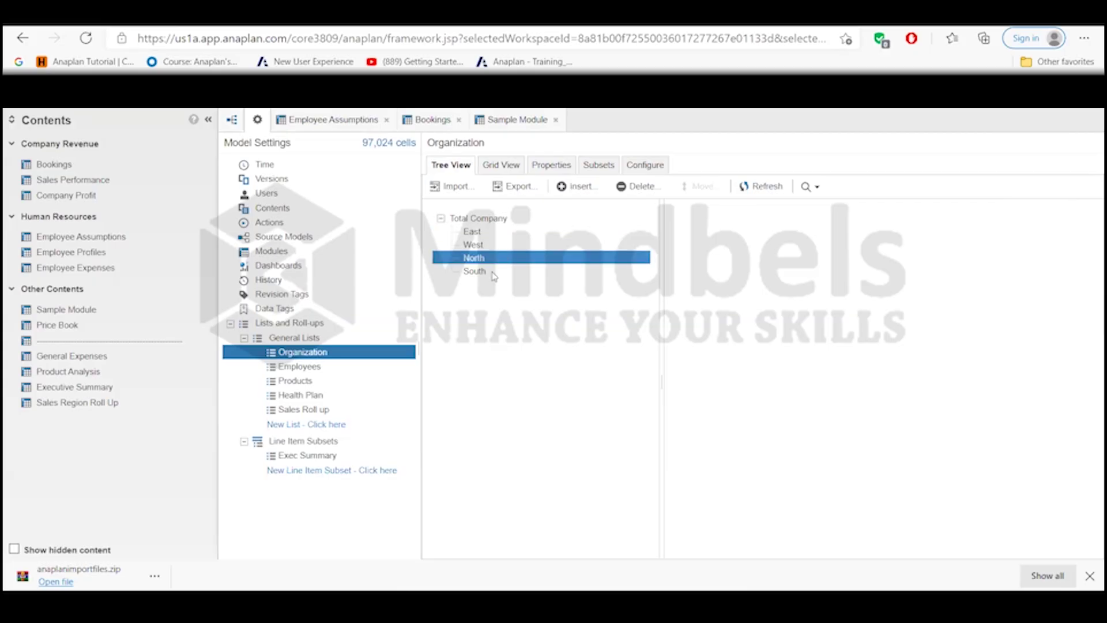
- Open the Health Plan list and examine the contents of the Health Plan text file in the csv files folder
click(323, 367)
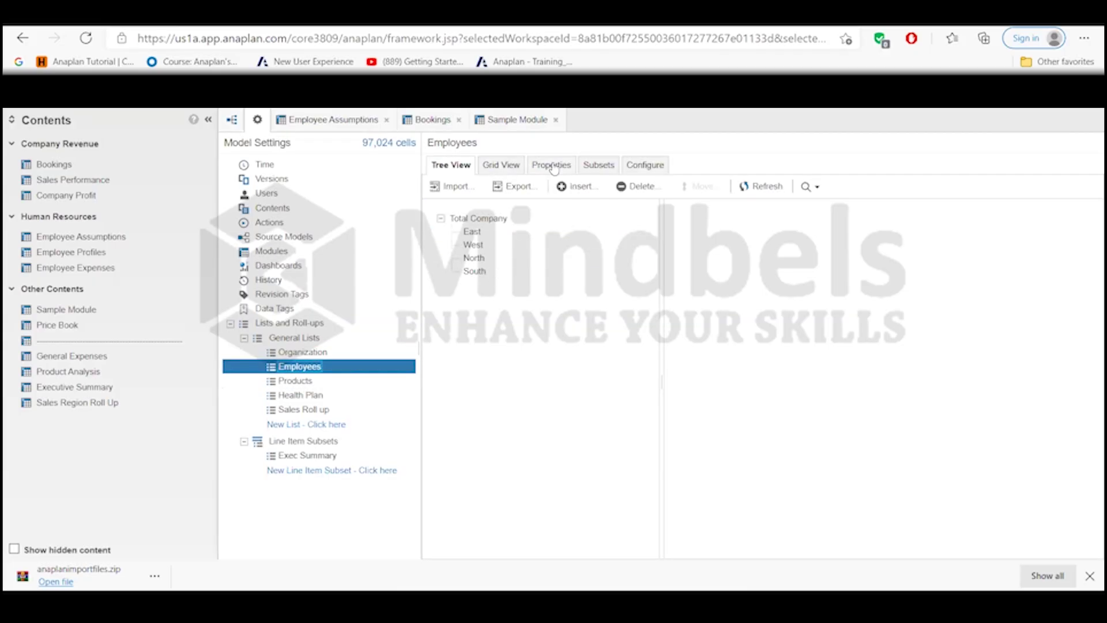
click(301, 396)
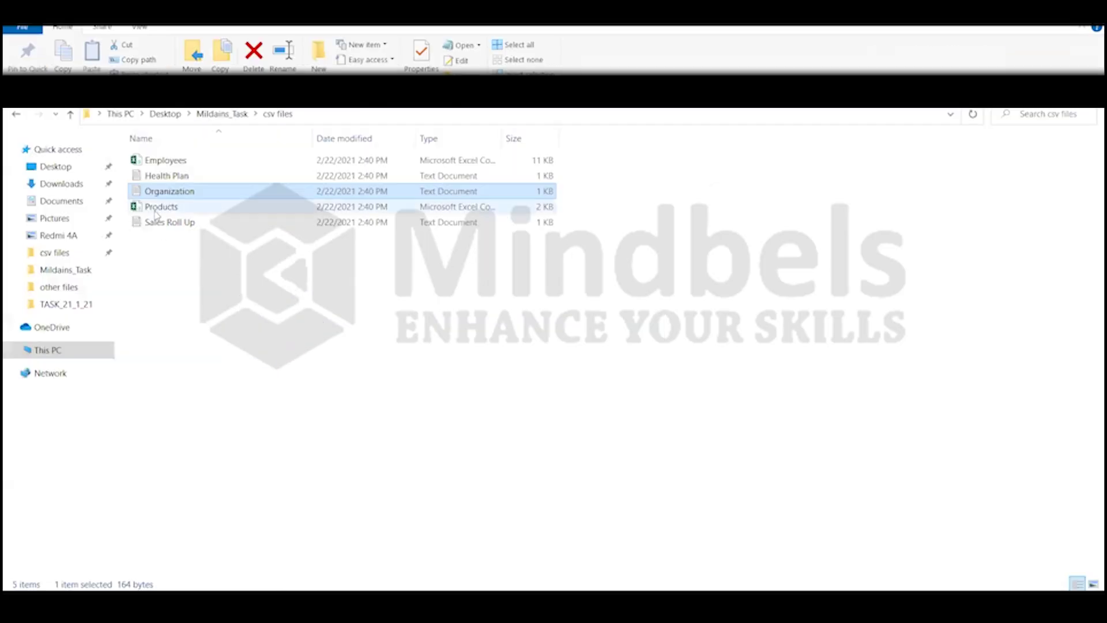
double_click(165, 177)
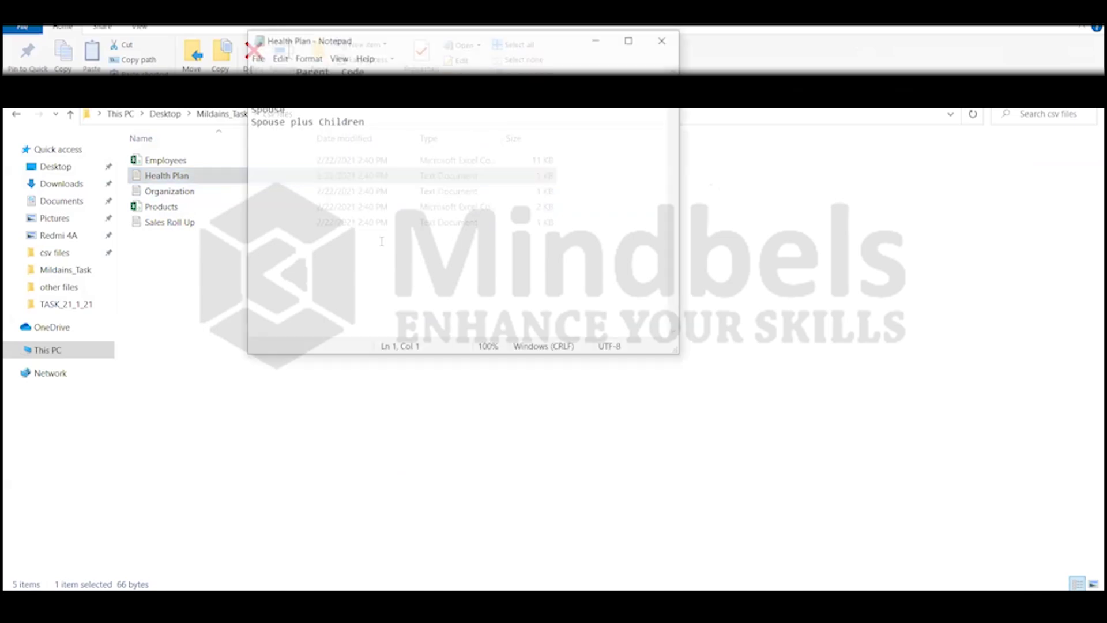
click(665, 39)
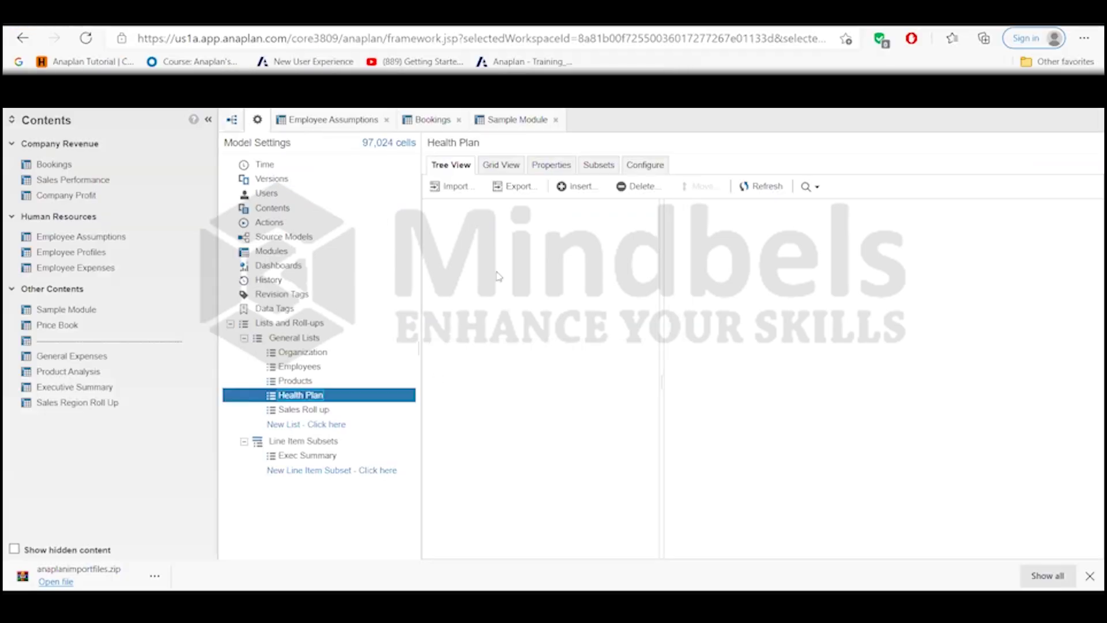
- Import the Health Plan text file into the Health Plan list, keeping the default file options and column mapping
click(513, 166)
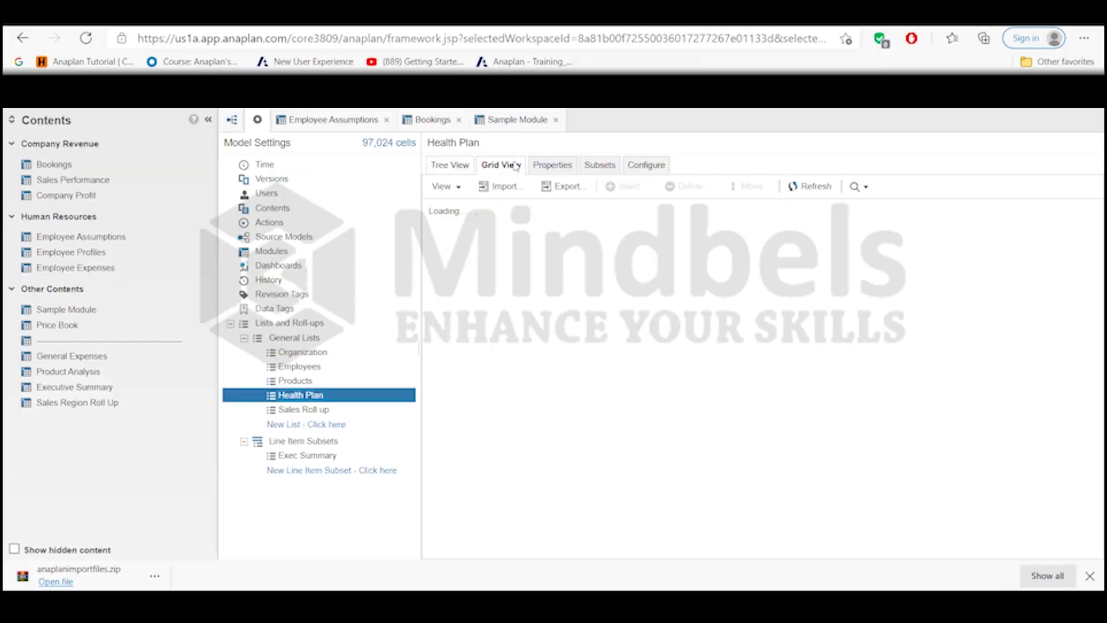
click(505, 190)
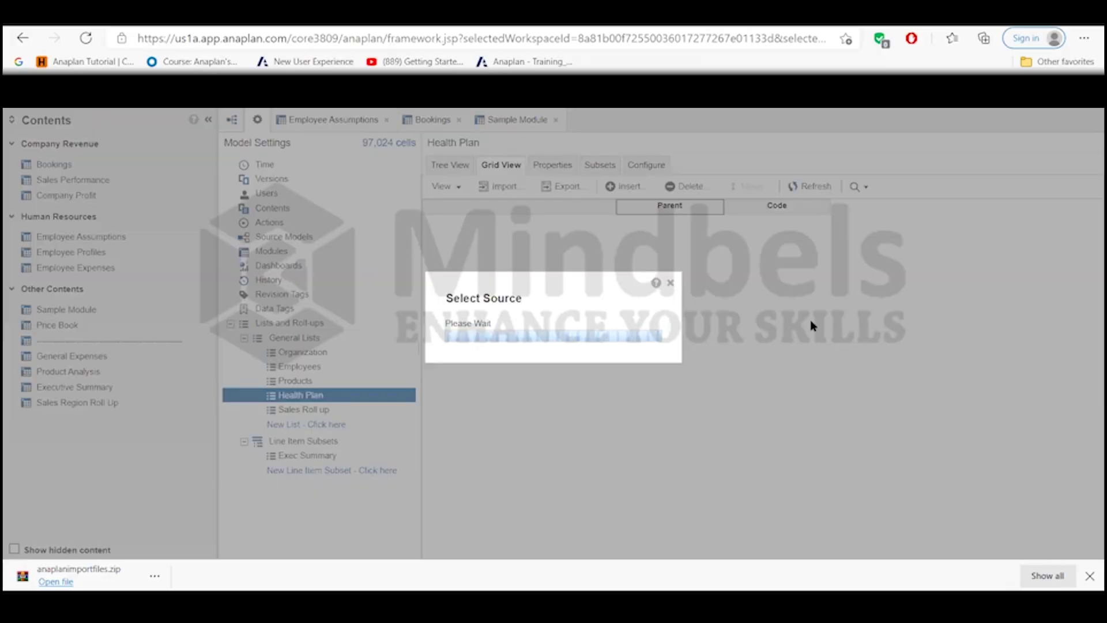
click(365, 199)
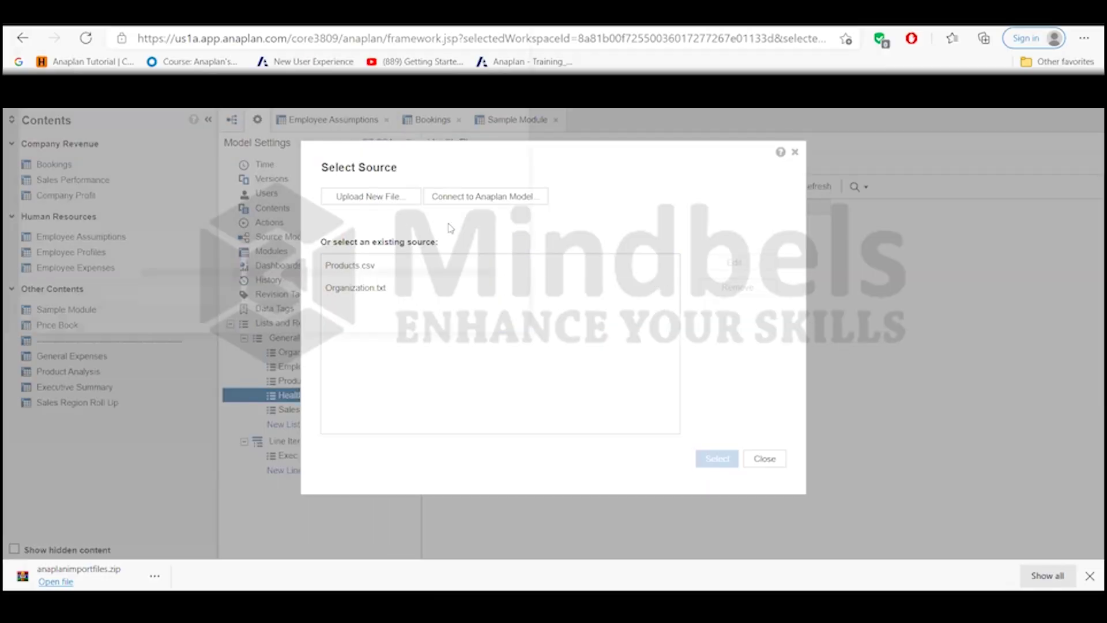
click(179, 124)
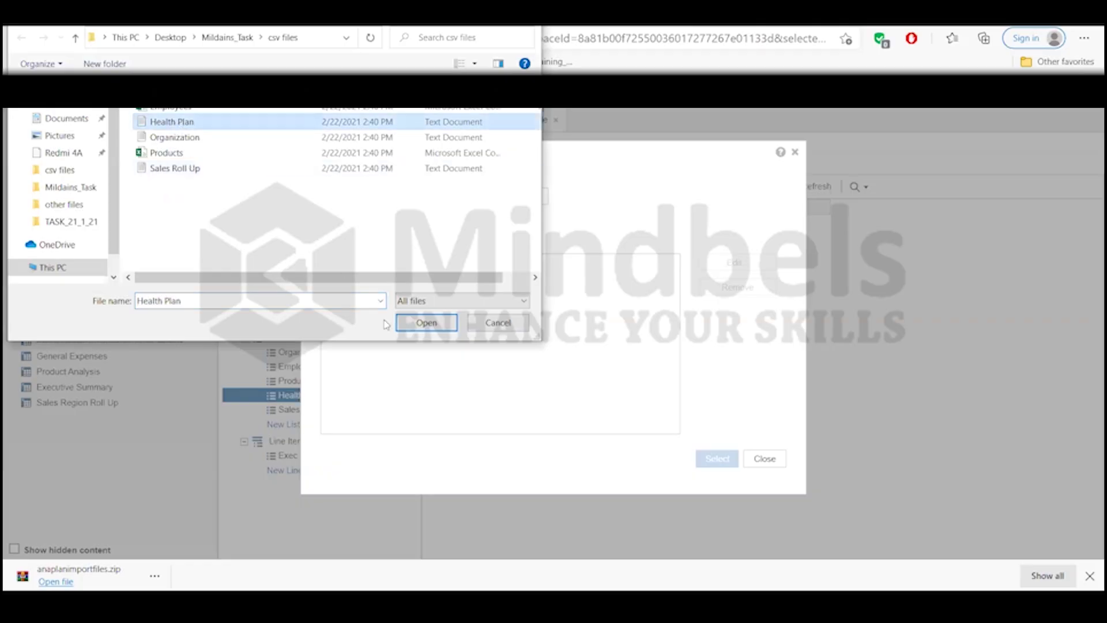
click(404, 324)
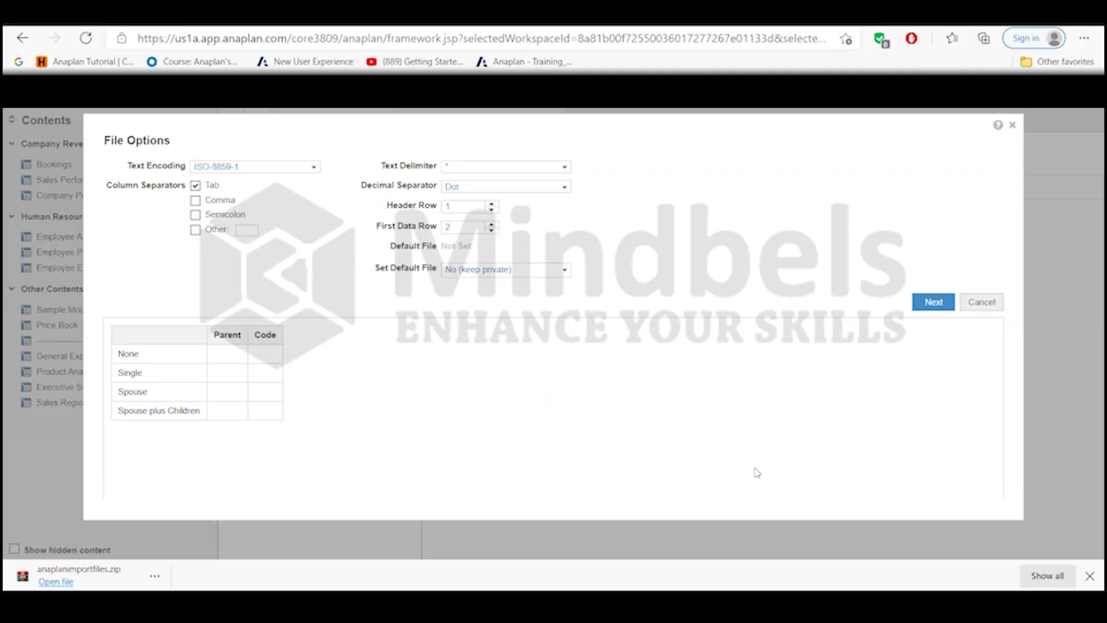
click(934, 303)
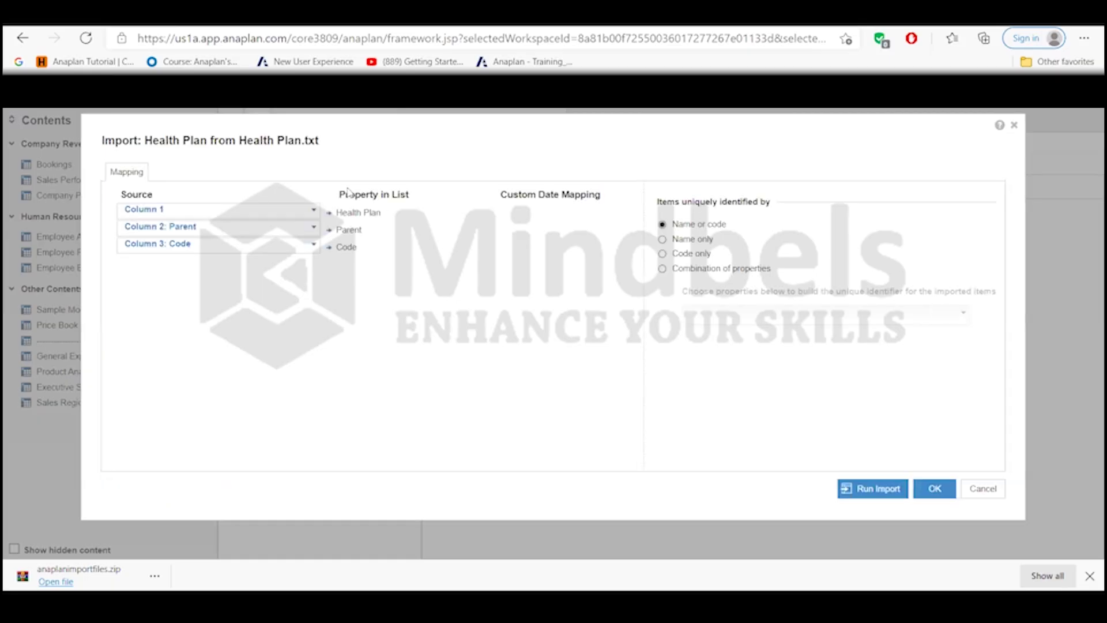
click(872, 487)
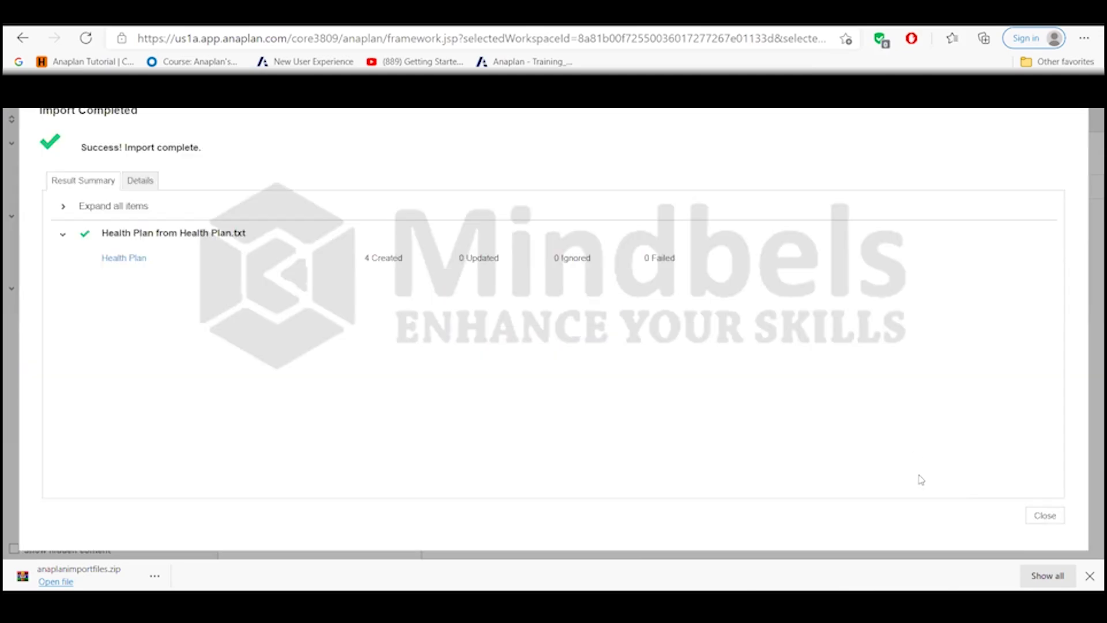
click(1057, 521)
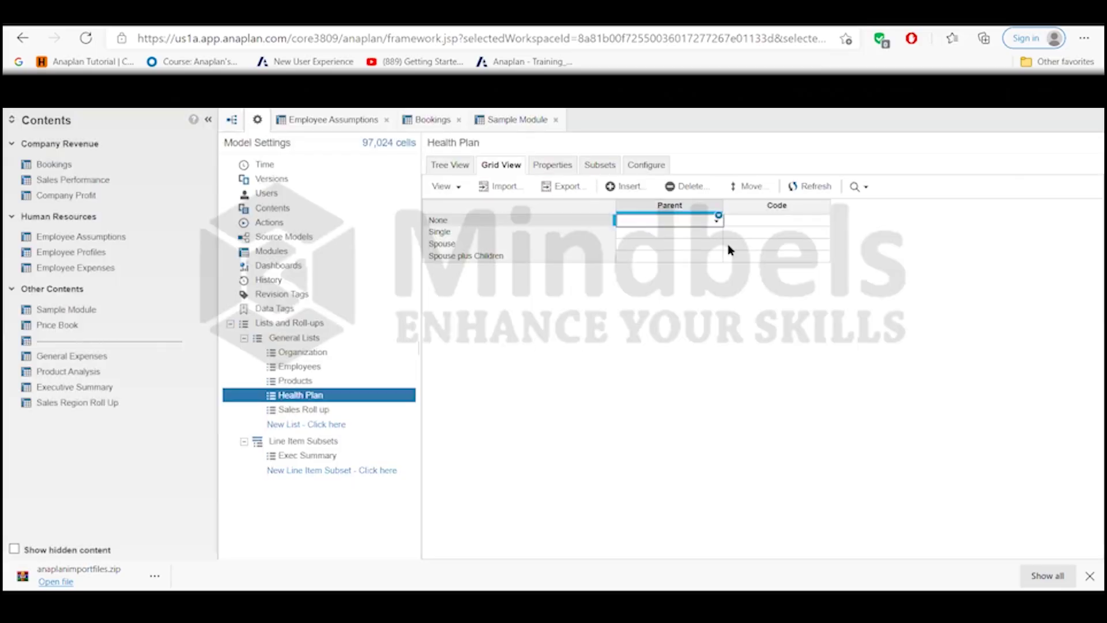
- Open the Sales Roll up list and examine the contents of the Sales Roll Up text file in the csv files folder
click(304, 410)
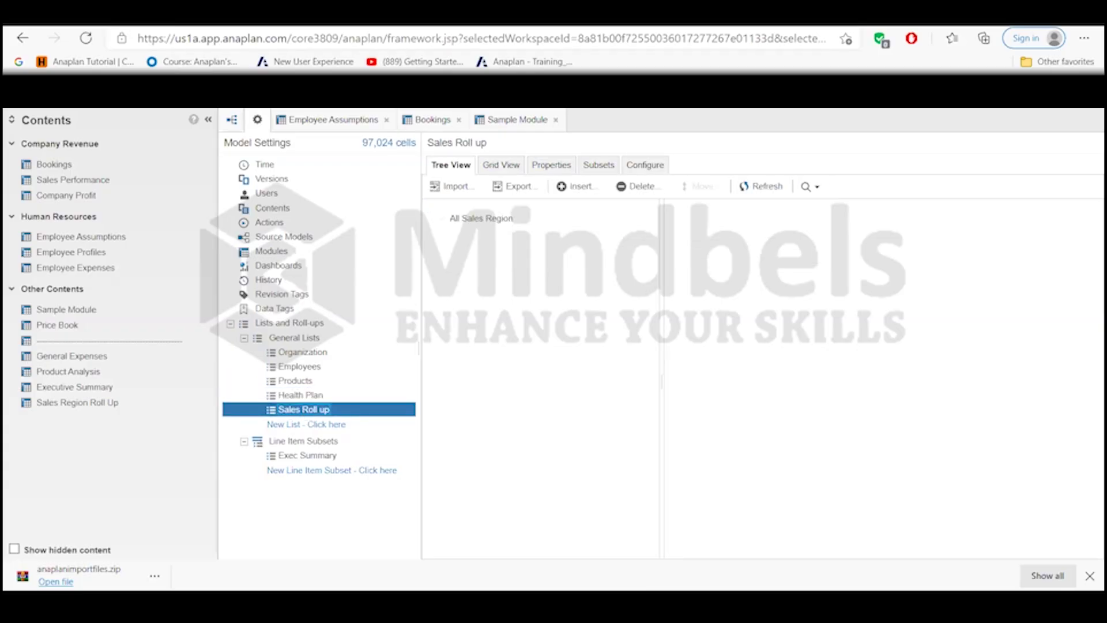
key(alt+Tab)
double_click(169, 222)
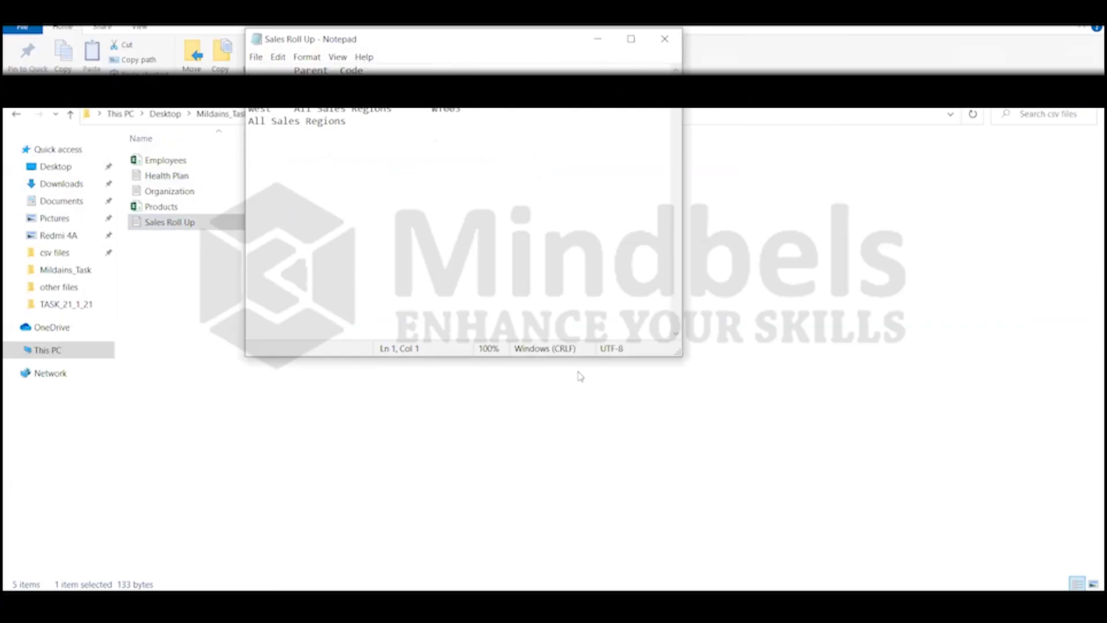
key(alt+F4)
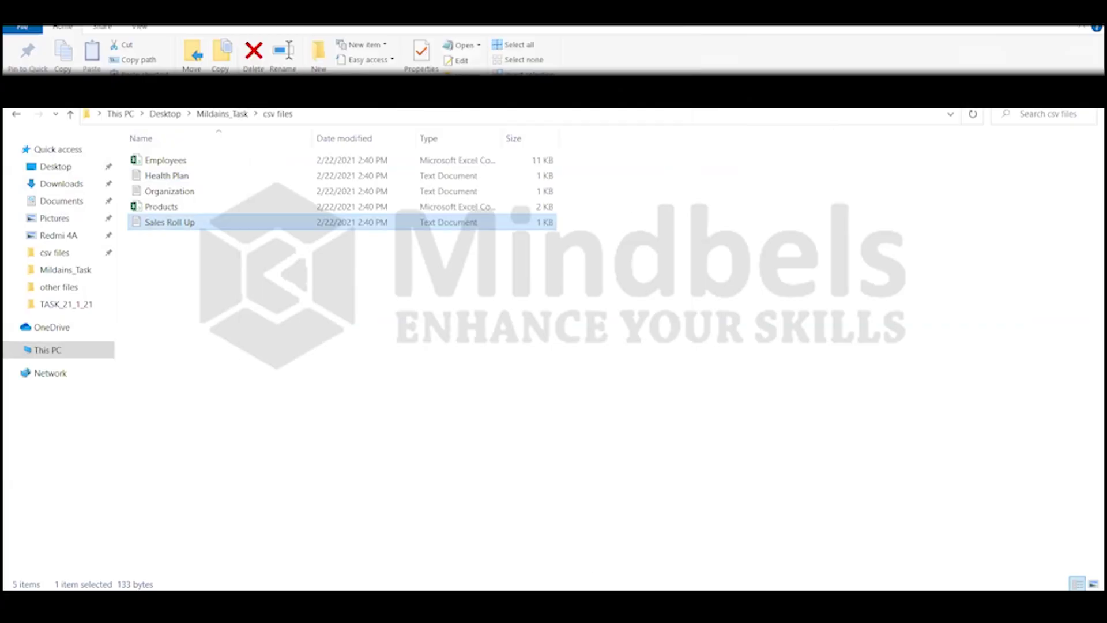
key(alt+Tab)
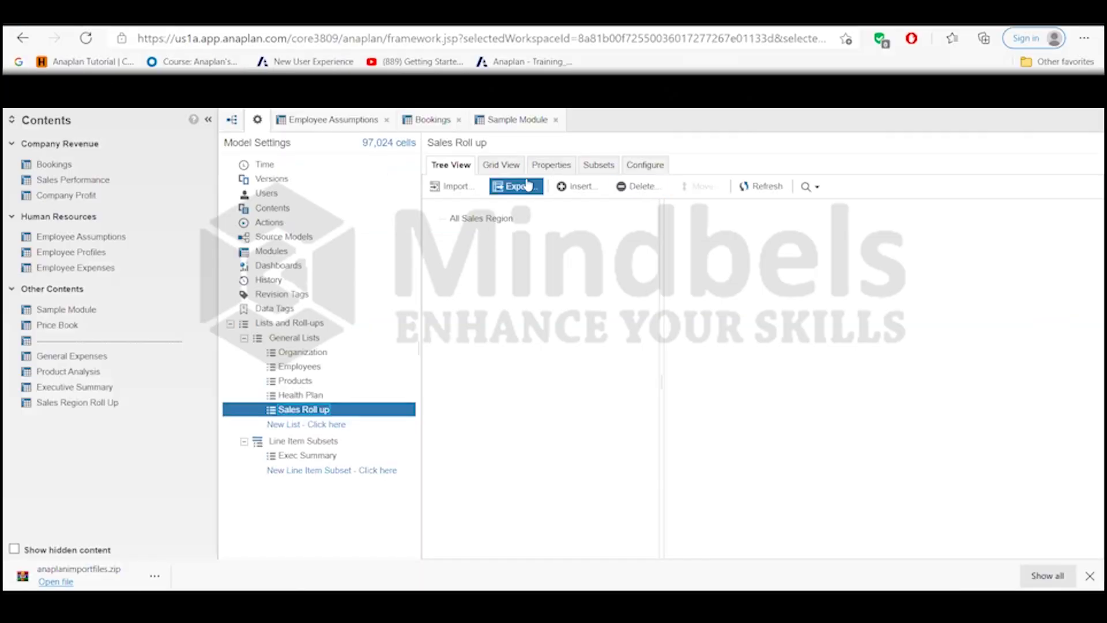
- Import the Sales Roll Up text file into the Sales Roll up list, keeping the default file options and column mapping
click(459, 190)
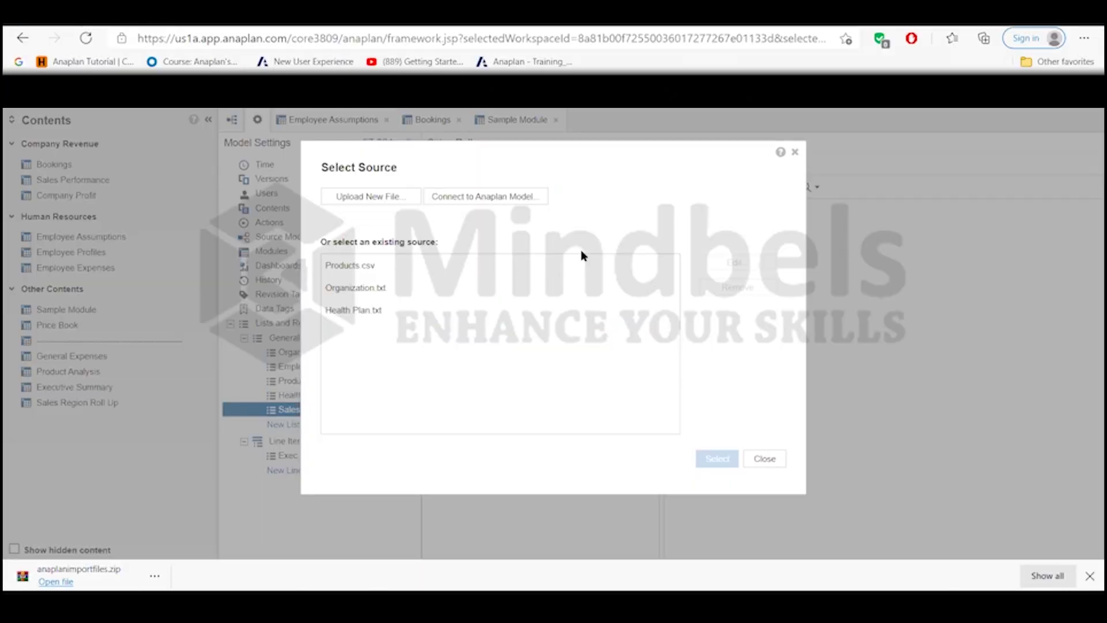
click(393, 197)
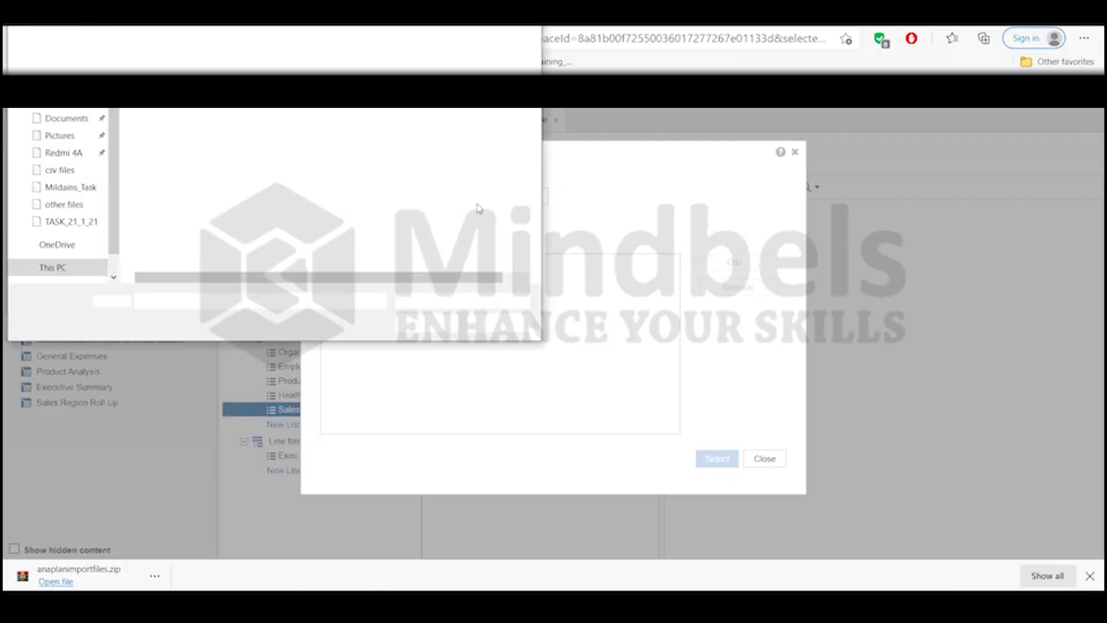
click(186, 169)
click(448, 329)
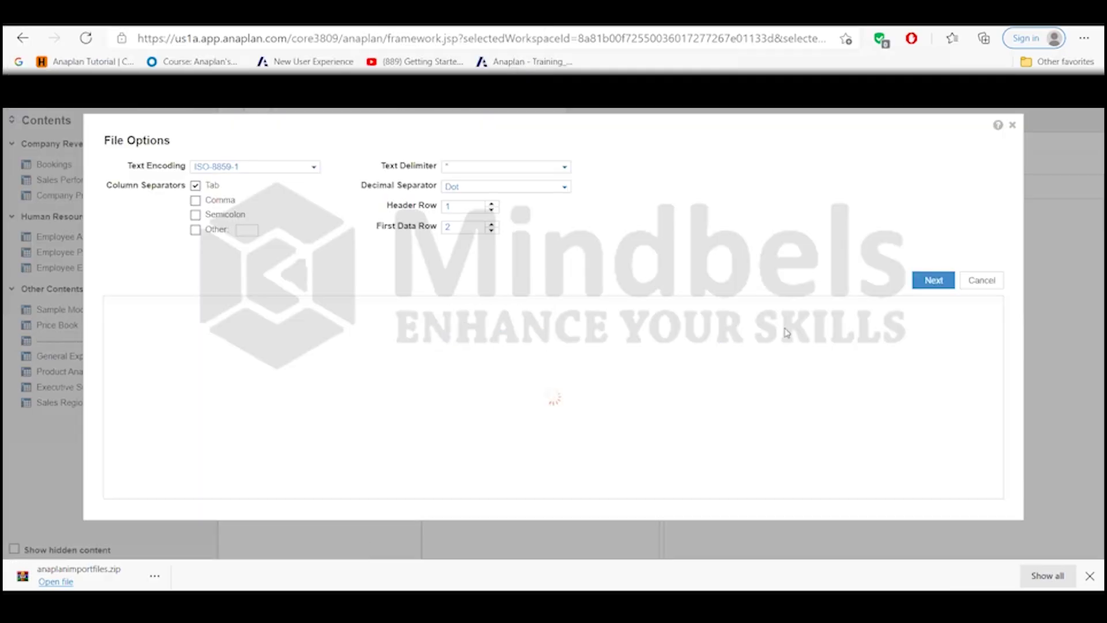
click(931, 301)
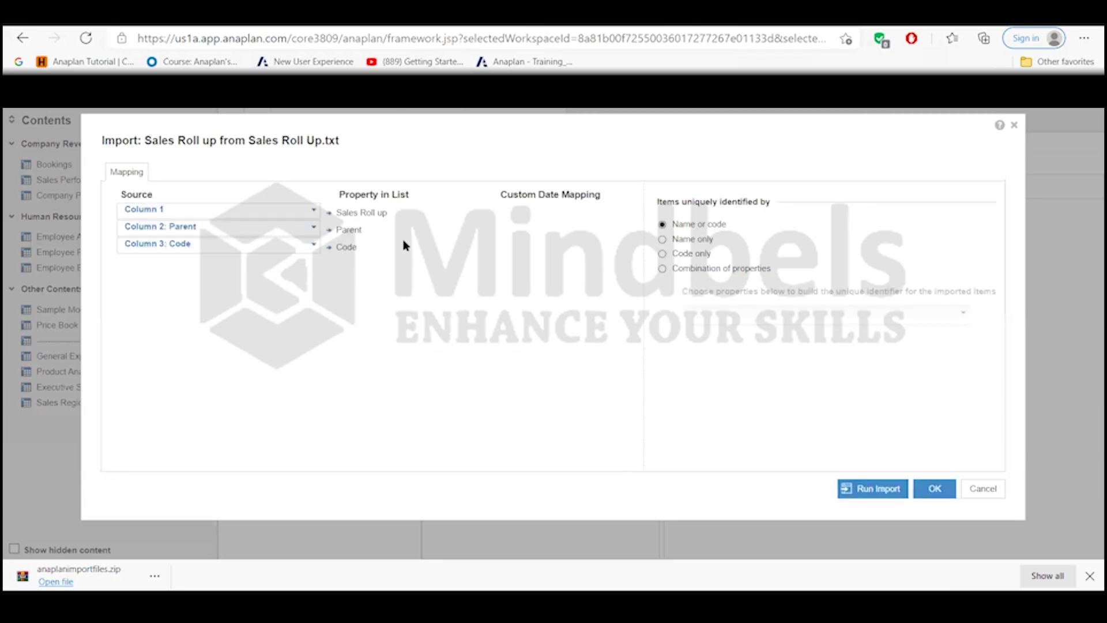
click(871, 486)
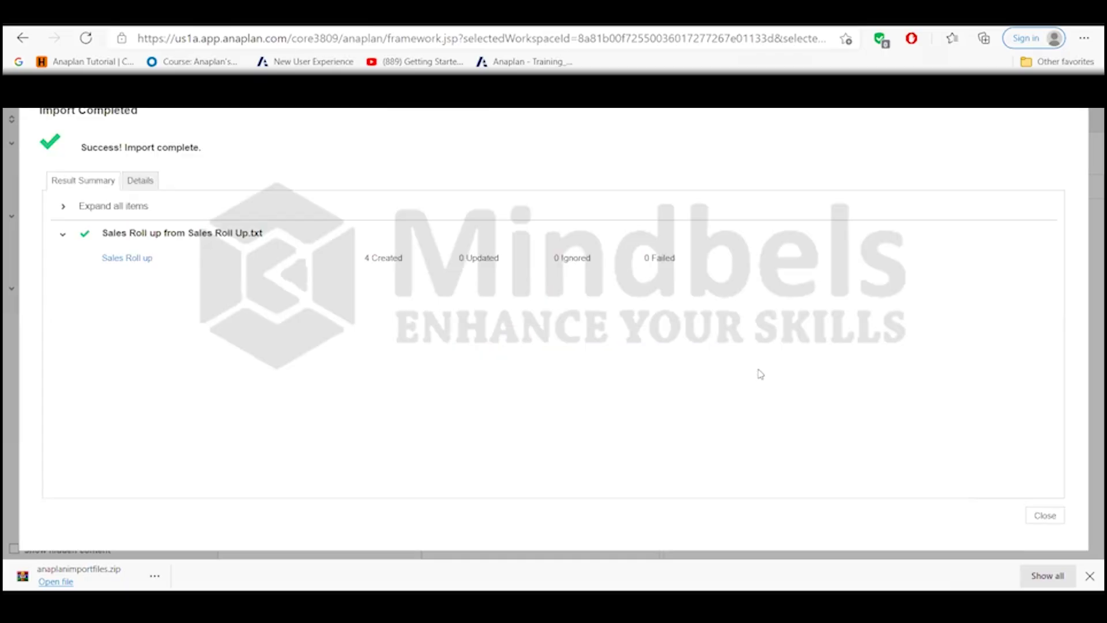
click(1045, 516)
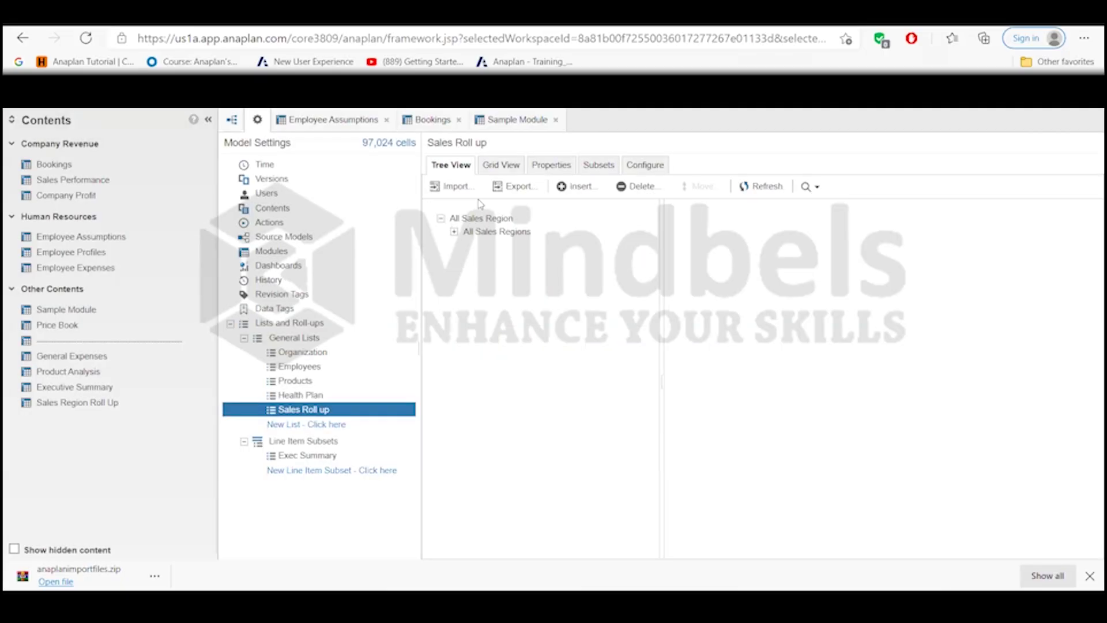
- Check the imported Sales Roll up items in the grid view and under All Sales Regions in the tree view
click(492, 168)
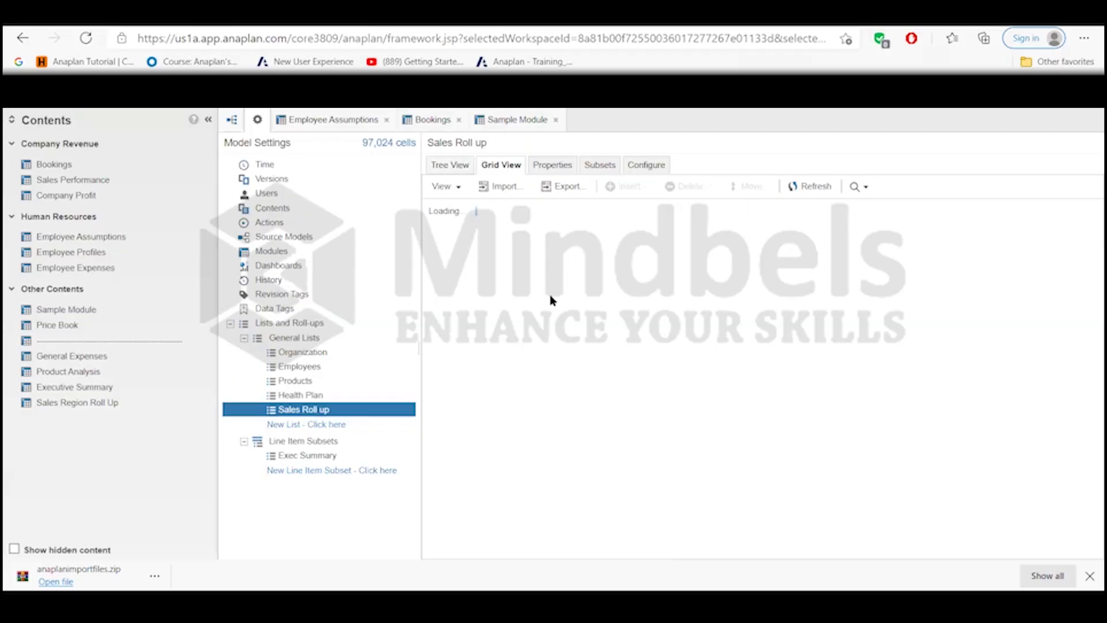
click(447, 166)
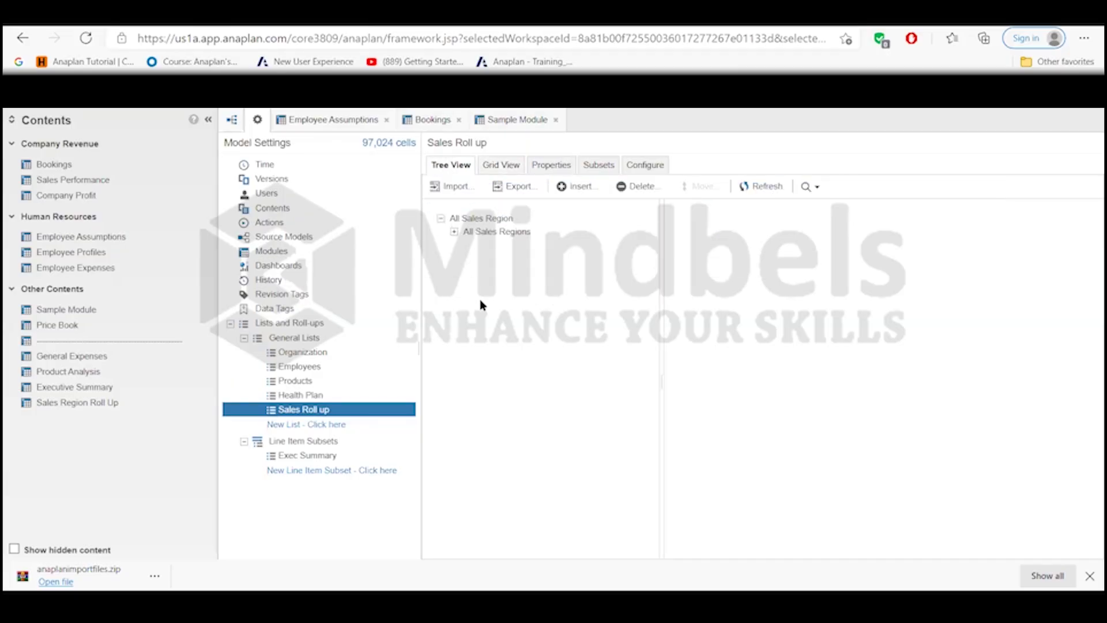
click(455, 235)
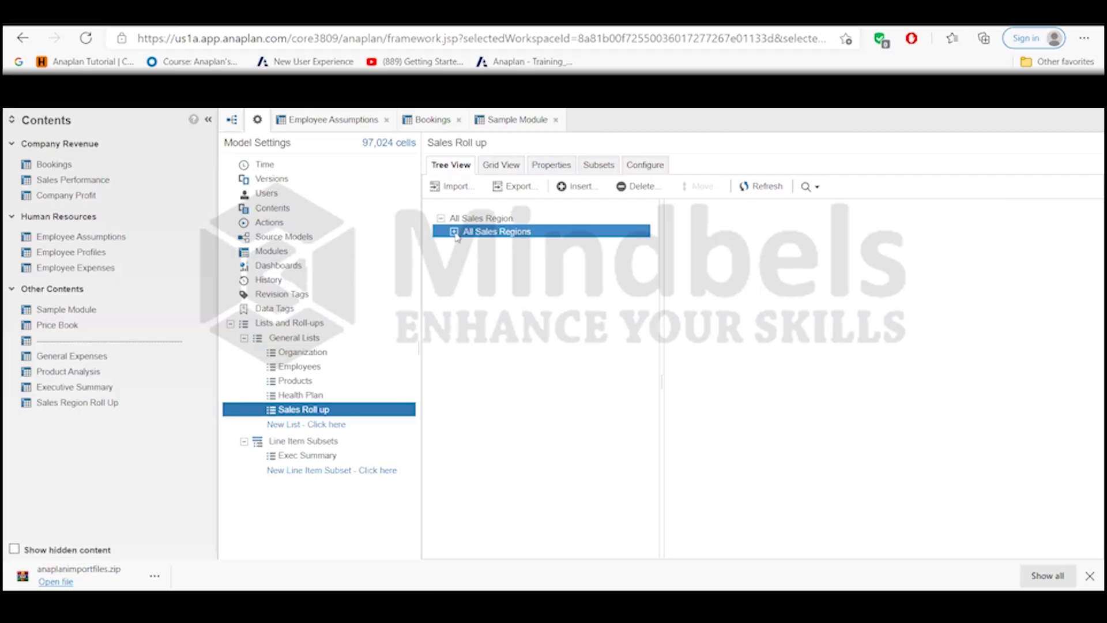
- Try to delete the top-level All Sales Region item from the Sales Roll up list
click(458, 221)
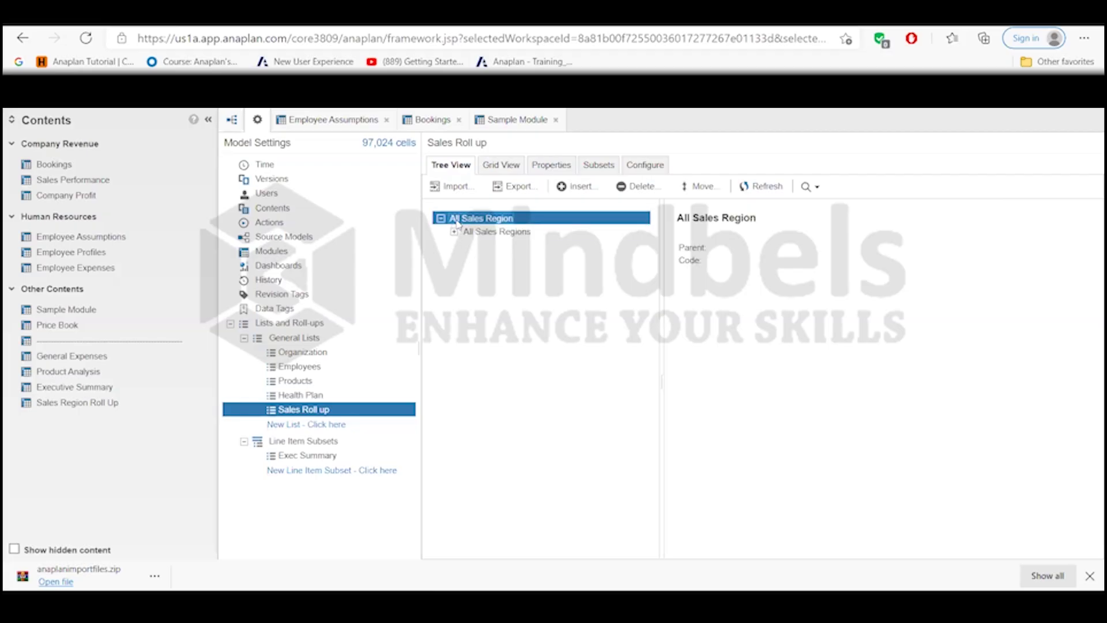
click(640, 185)
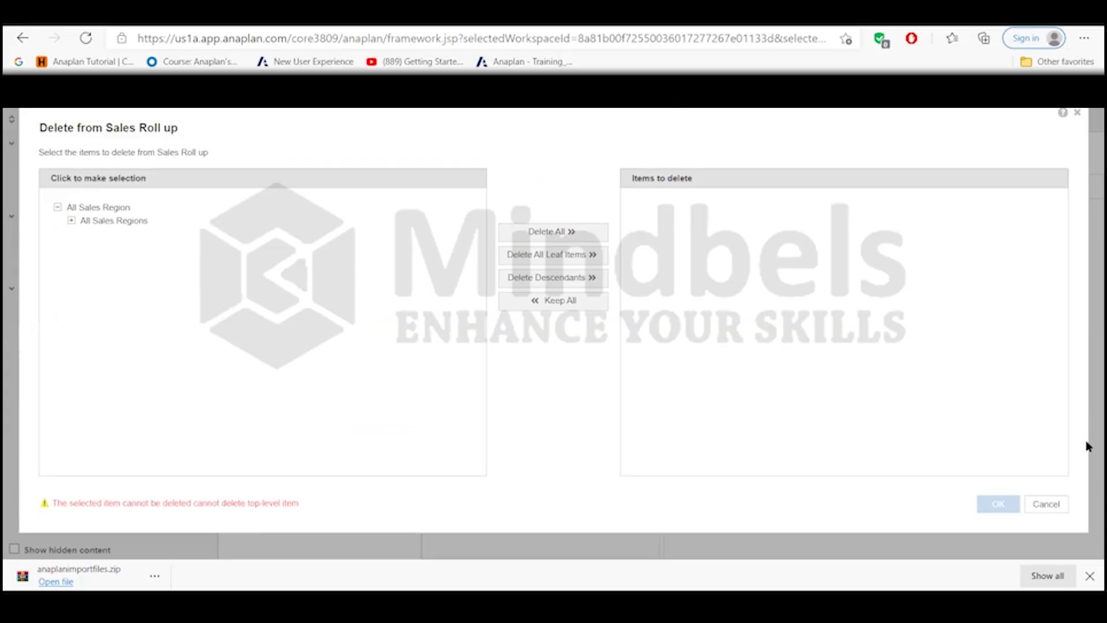
click(1046, 504)
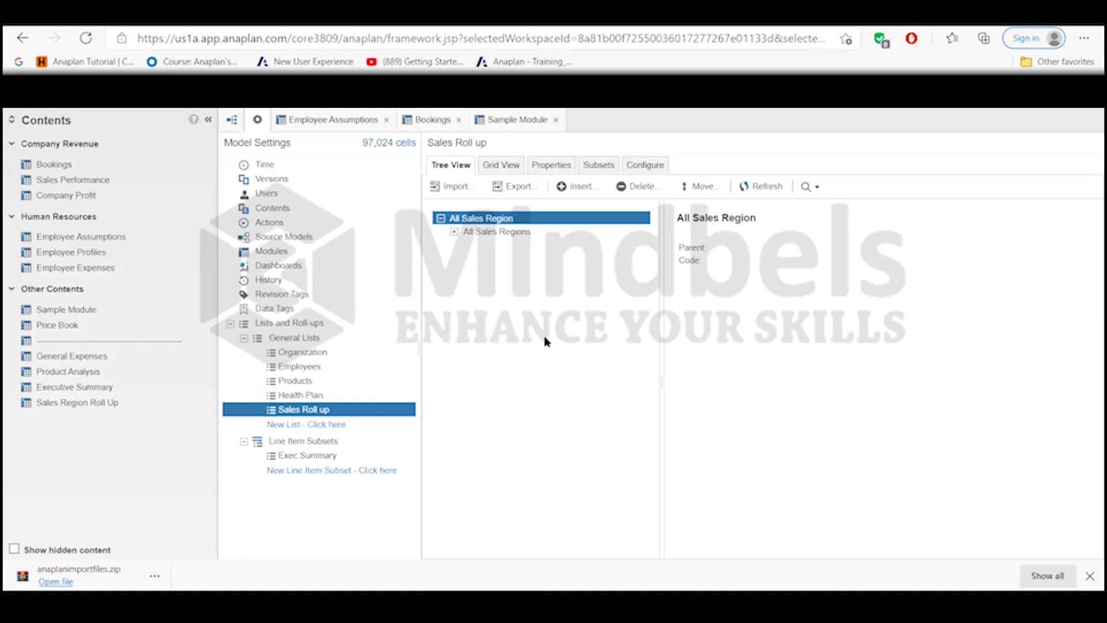
- Rename the top-level item of the Sales Roll up list as Regions
right_click(491, 222)
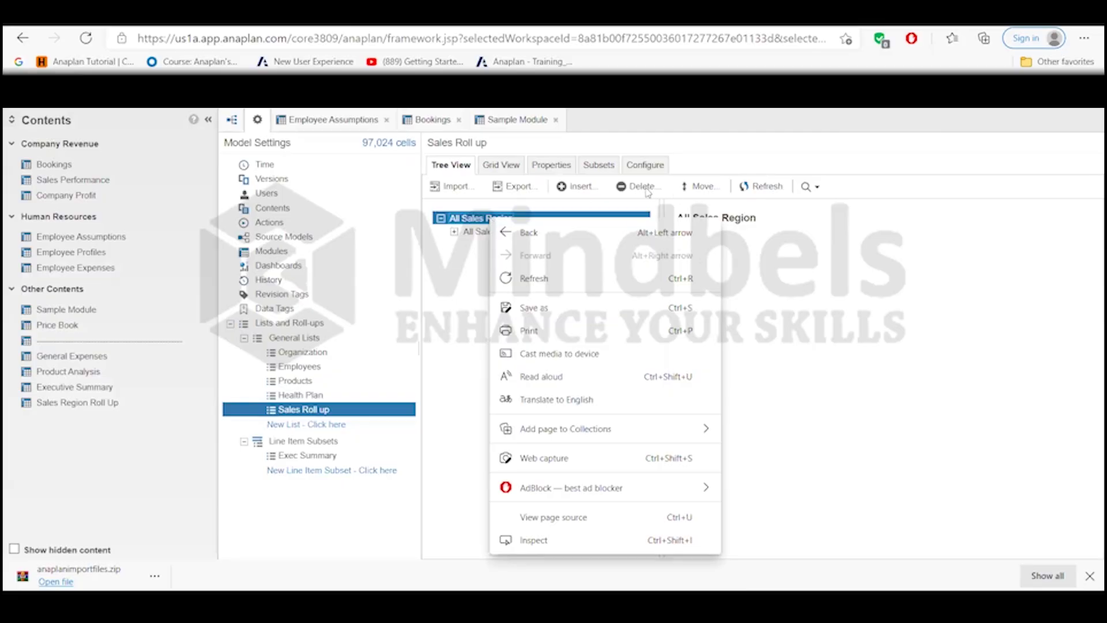
click(798, 291)
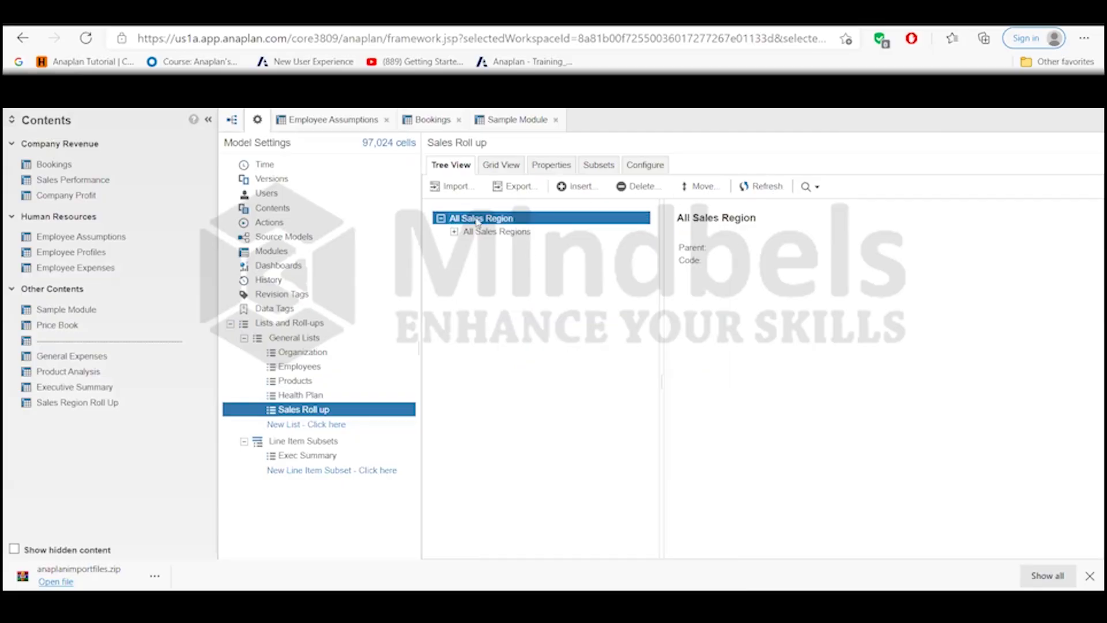
double_click(478, 219)
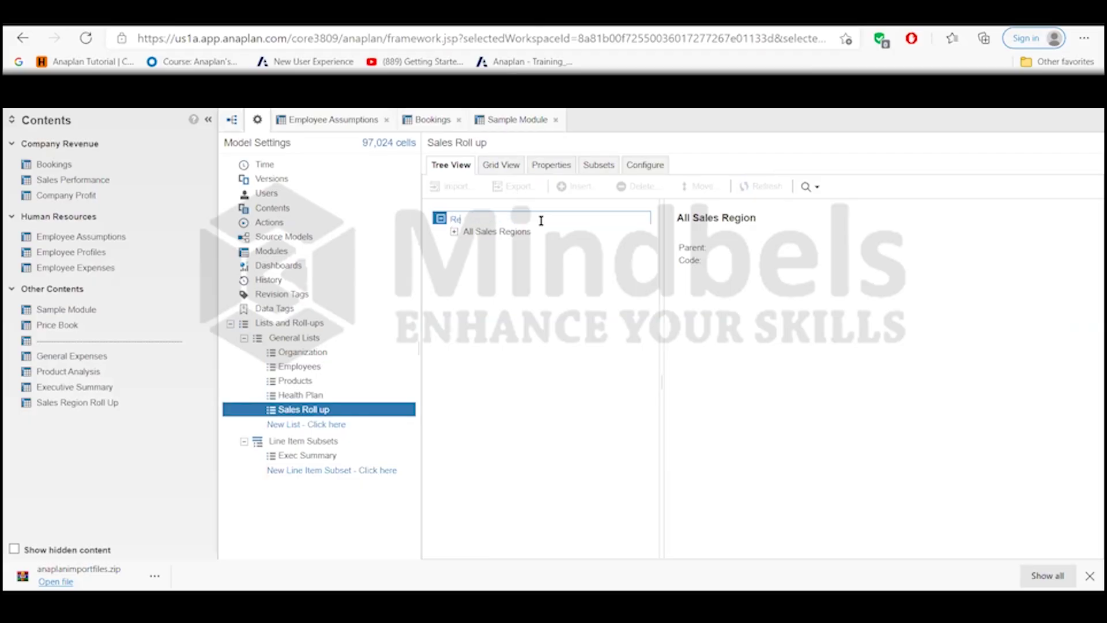
key(Return)
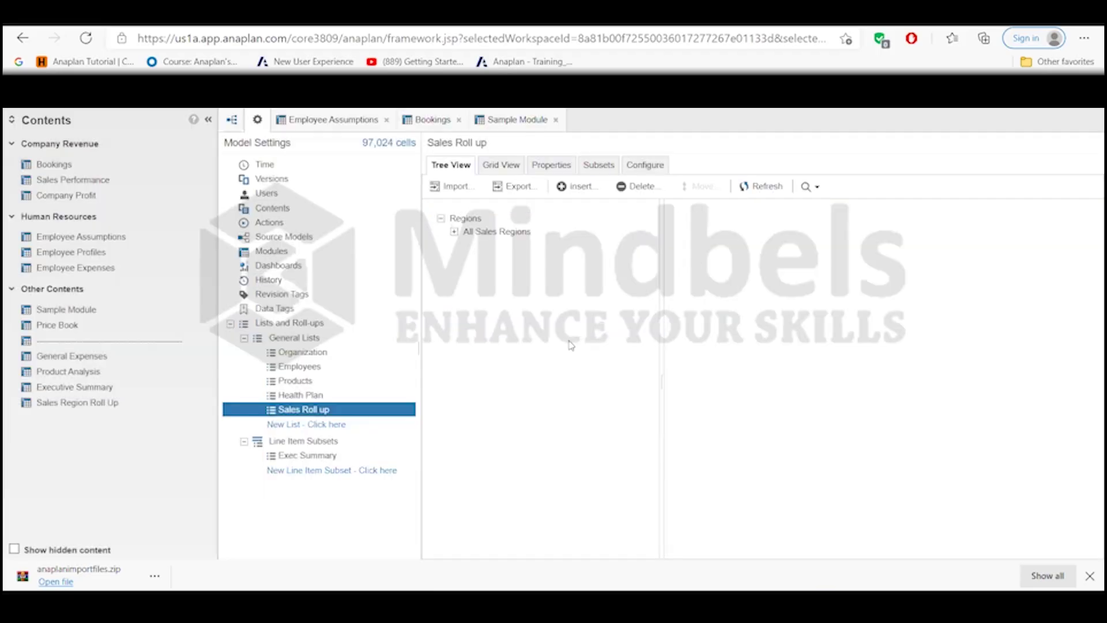
- Delete All Sales Regions together with its Mid West, Central and West items from the Sales Roll up list
click(469, 233)
click(455, 232)
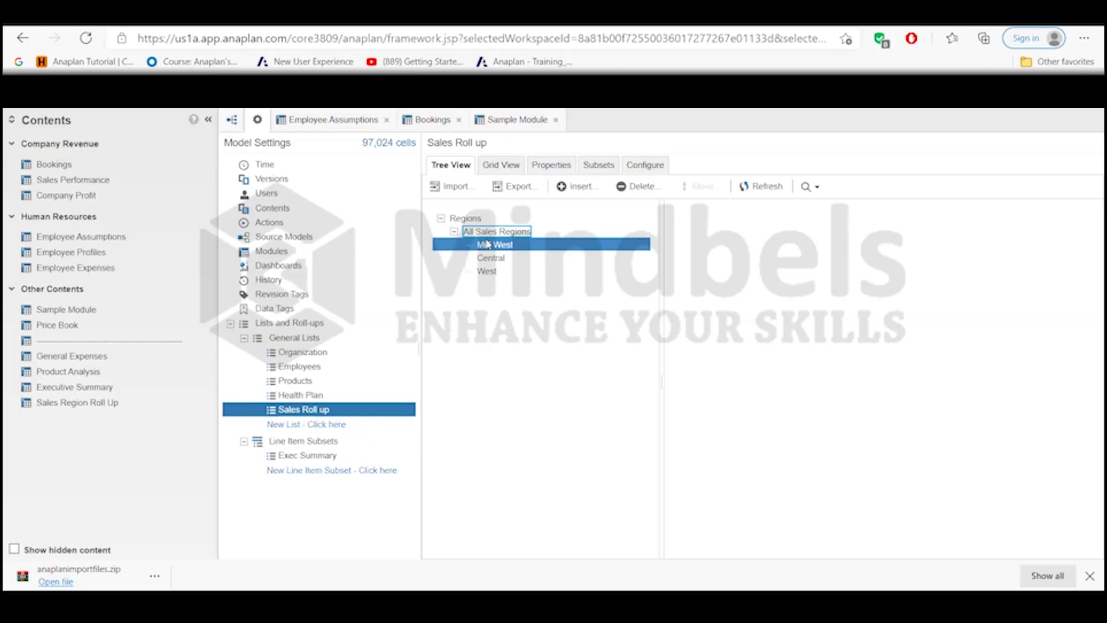
click(648, 233)
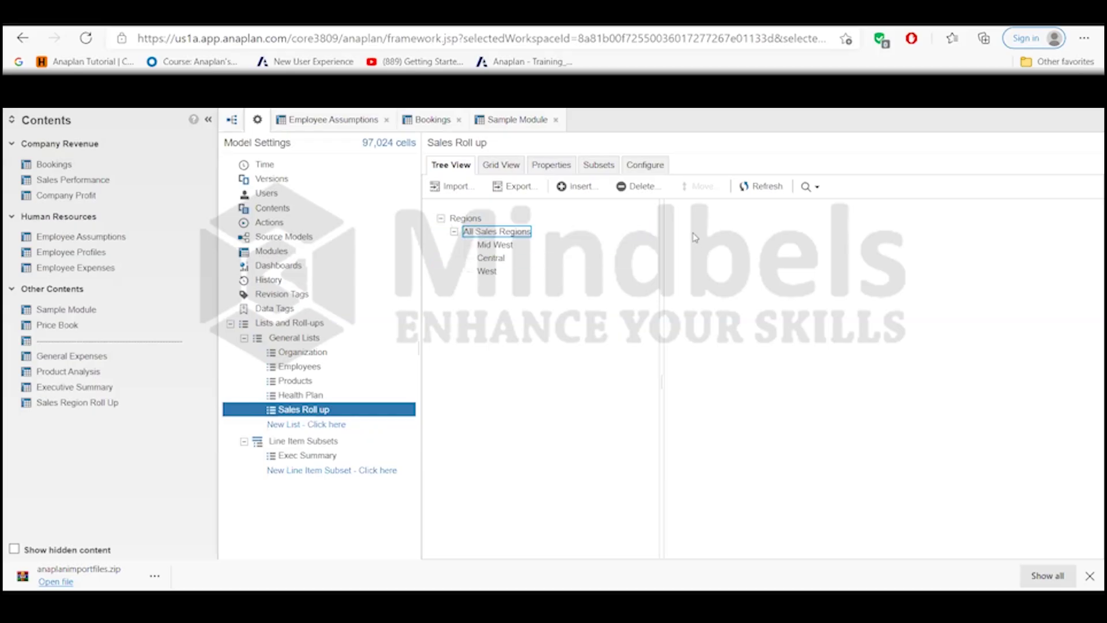
click(641, 187)
click(554, 233)
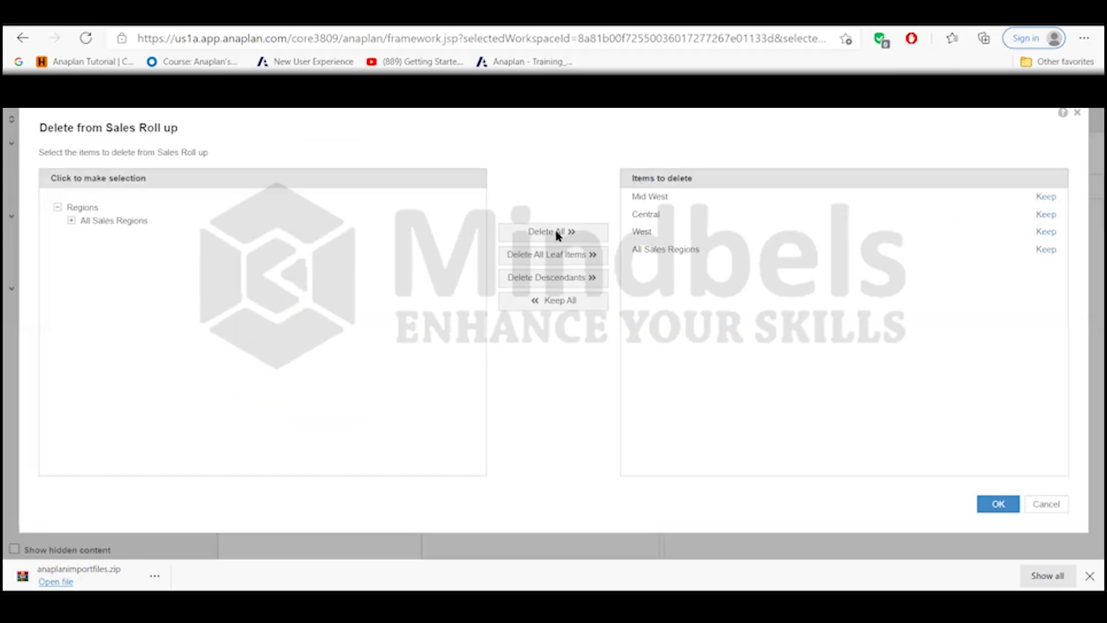
click(1000, 505)
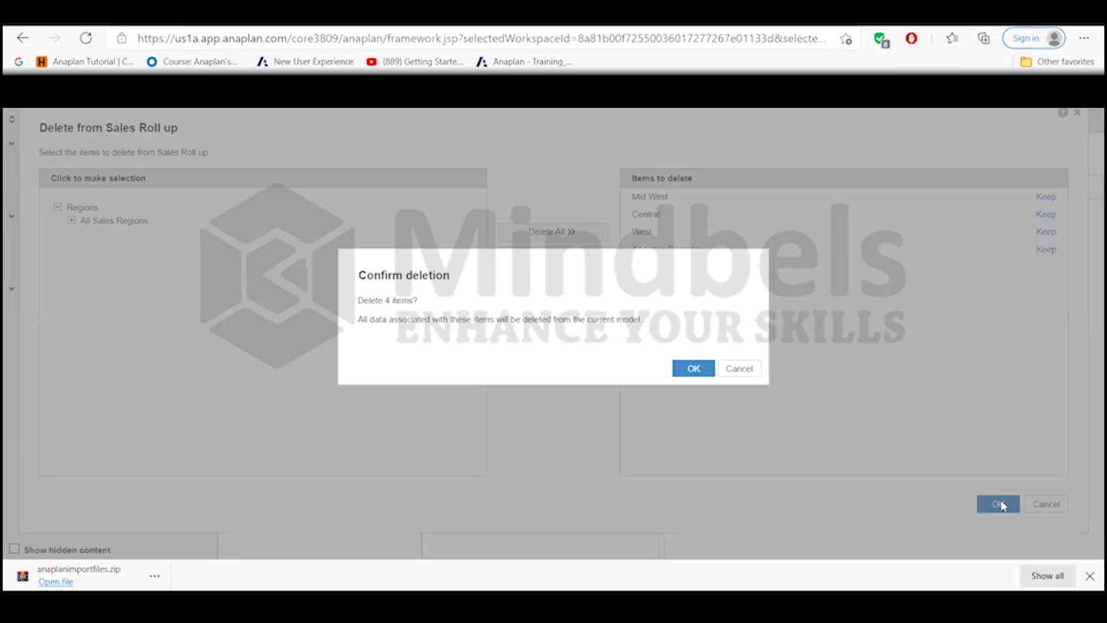
click(694, 368)
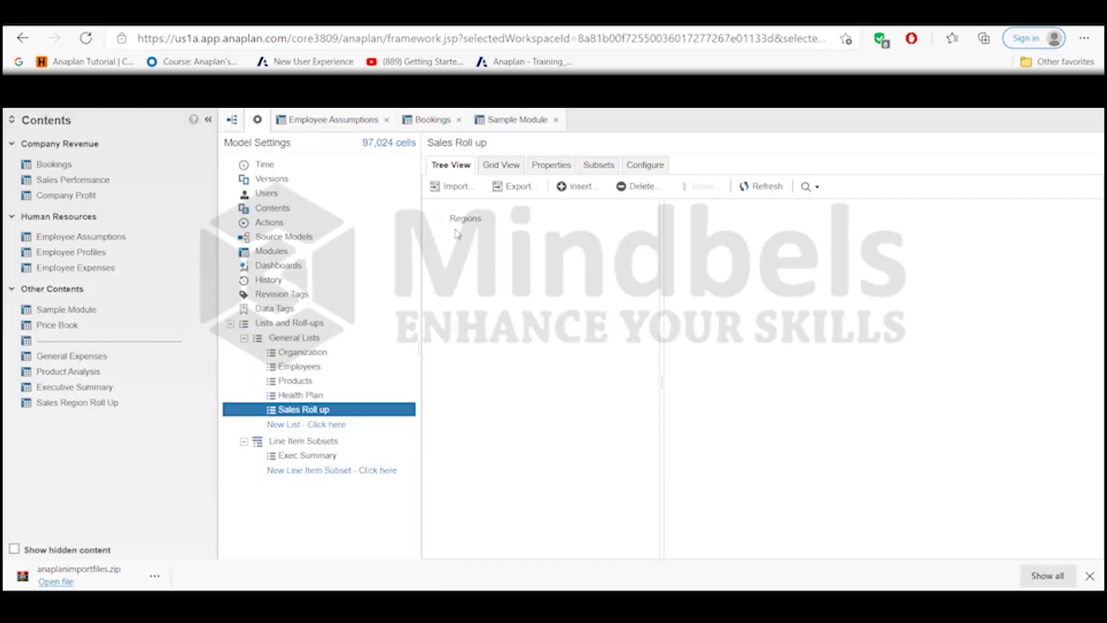
- Rename the remaining top-level item of the Sales Roll up list as All Sales Regions
click(456, 221)
click(458, 218)
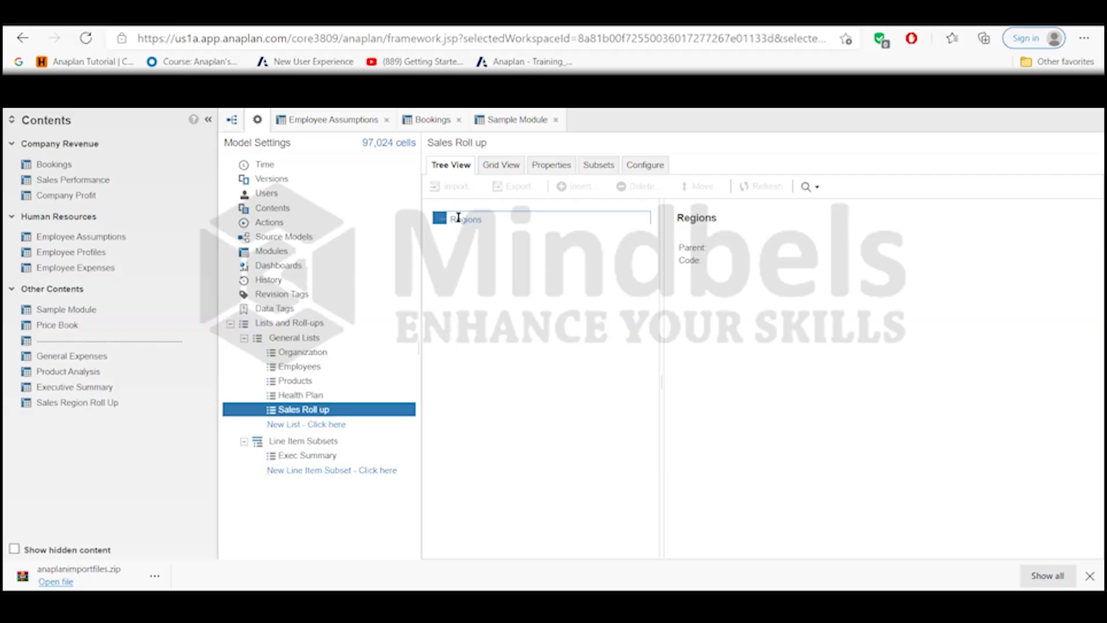
key(BackSpace)
key(BackSpace)
key(BackSpace)
key(BackSpace)
key(Return)
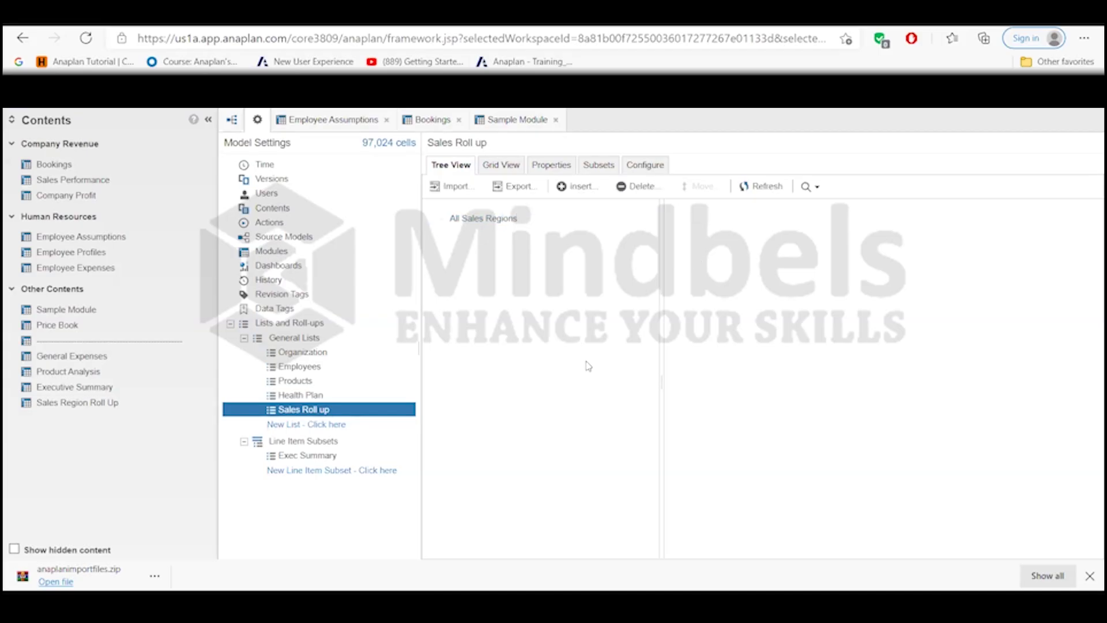
click(453, 186)
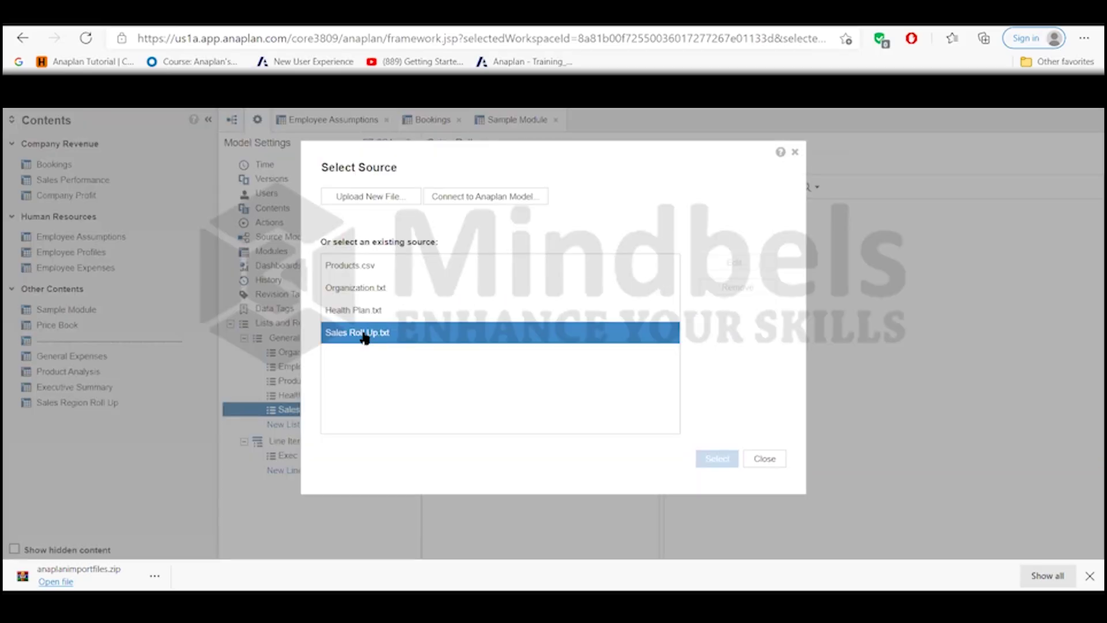
click(365, 336)
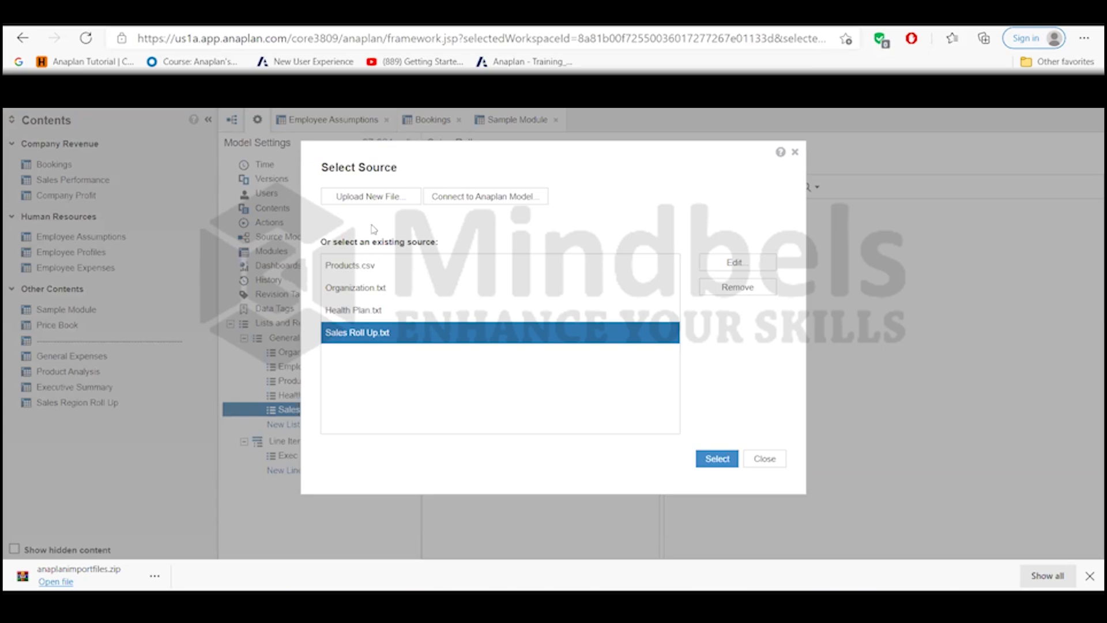
click(717, 458)
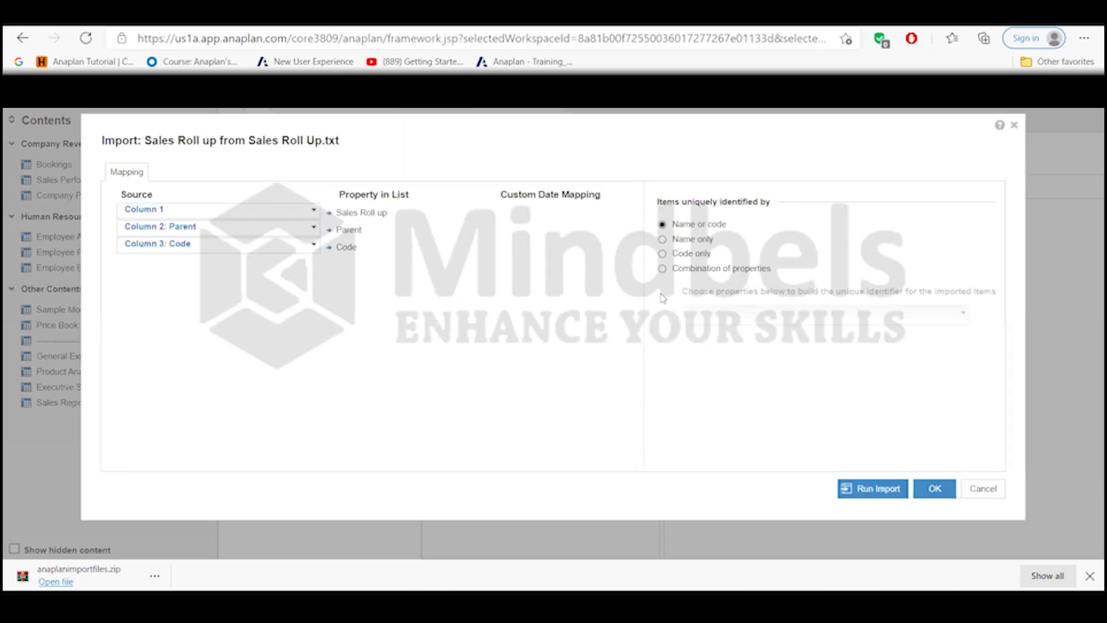
click(314, 211)
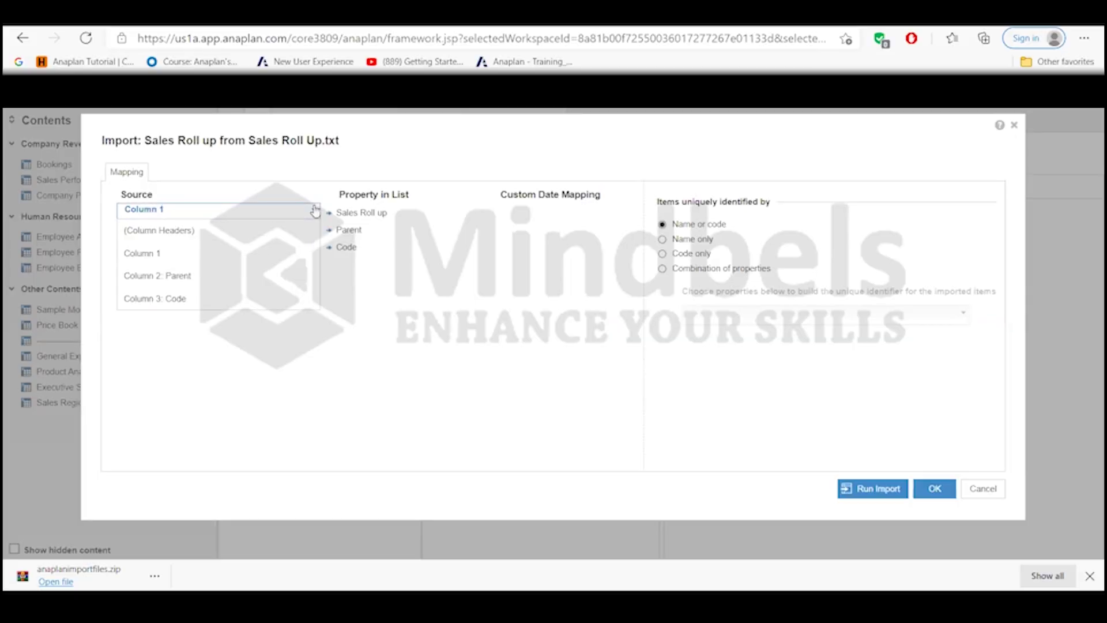
click(985, 490)
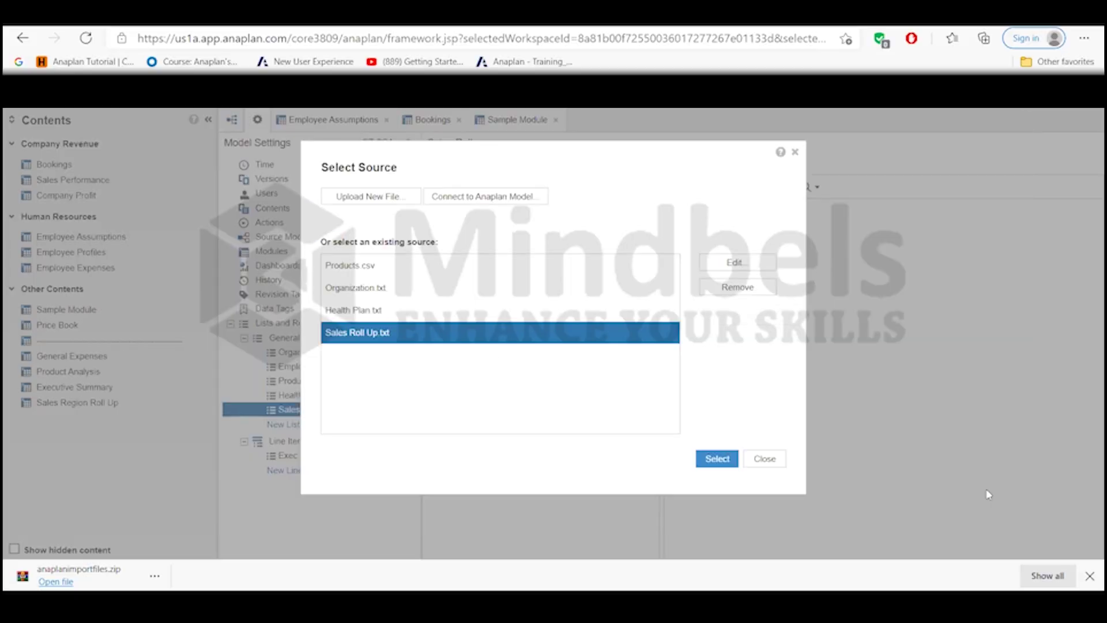
- Upload the Sales Roll Up text file from the csv files folder as the import source, keeping the default file options
click(351, 198)
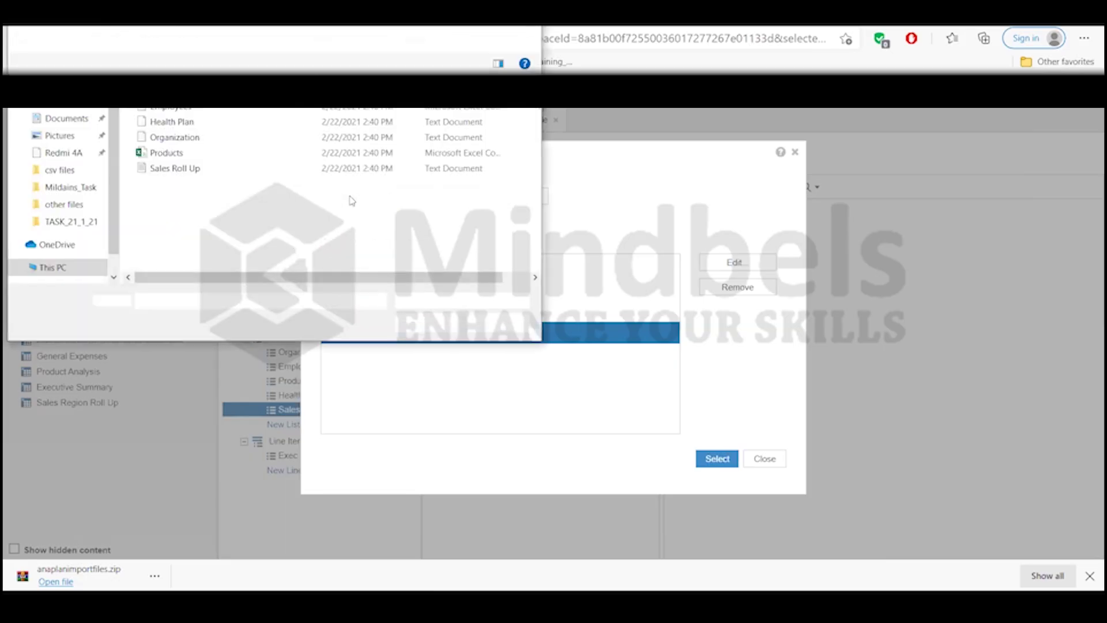
click(168, 175)
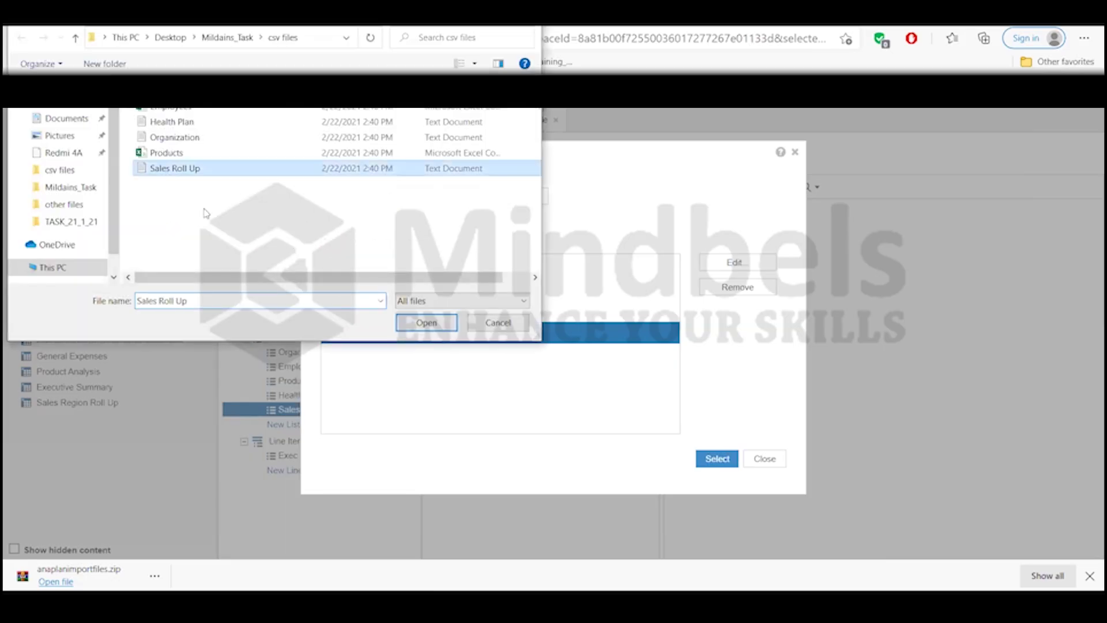
click(418, 324)
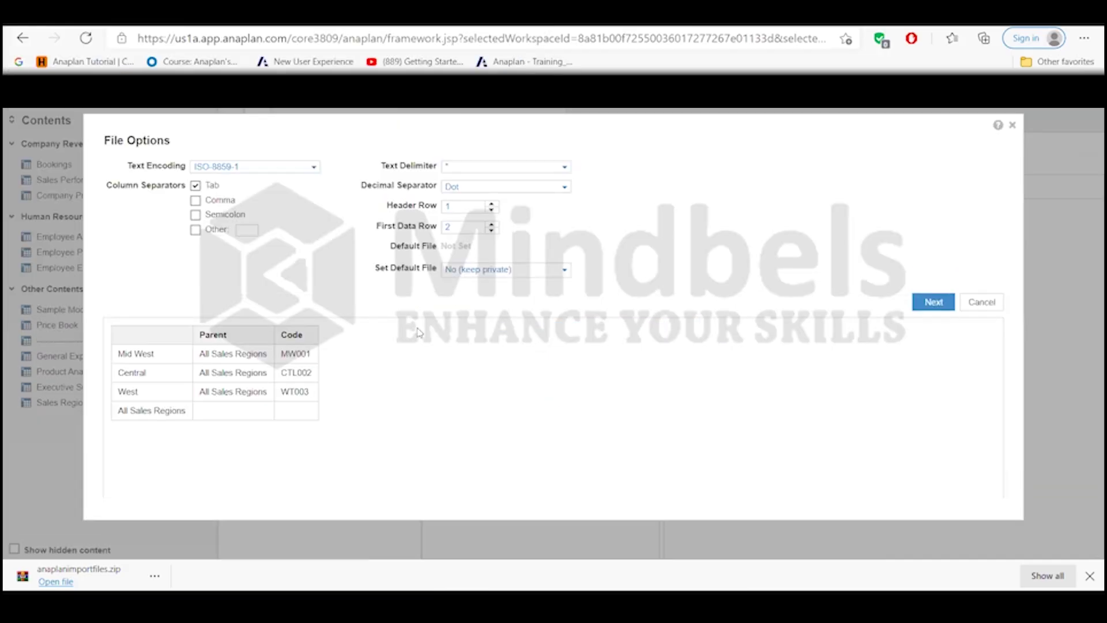
click(937, 304)
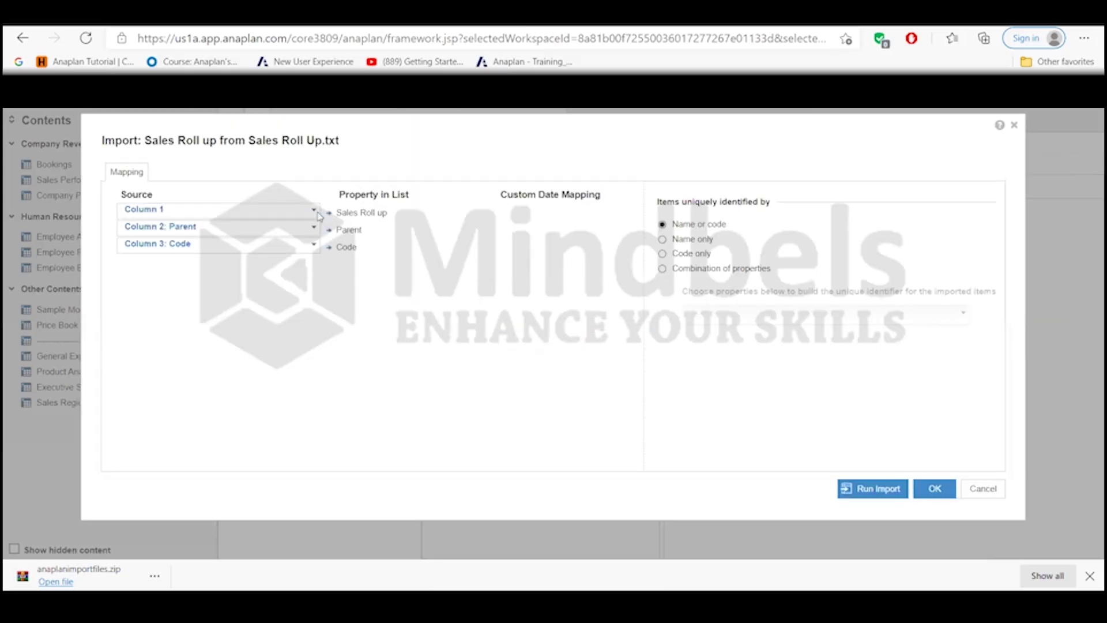
- Run the import with Column 1 mapped to Sales Roll up and Column 2: Parent mapped to Parent
click(315, 228)
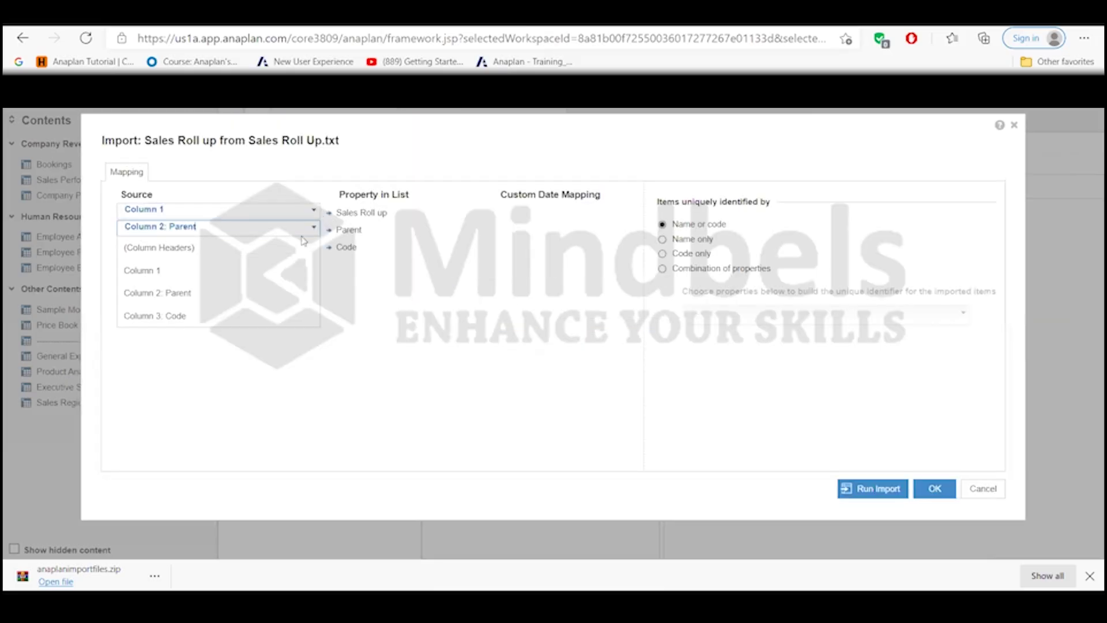
click(246, 271)
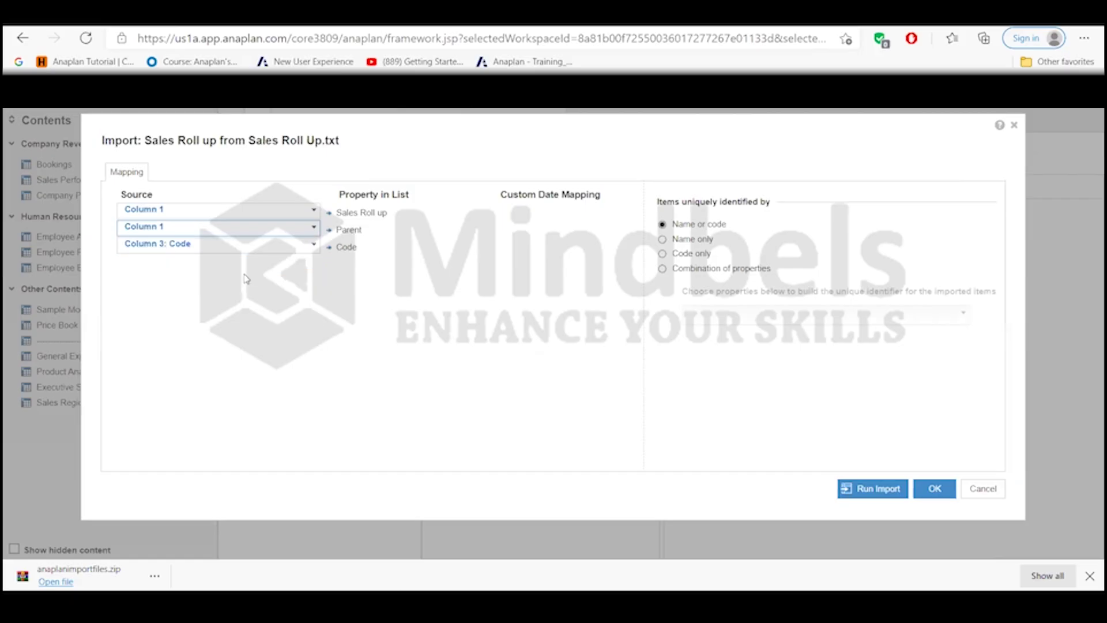
click(314, 210)
click(267, 252)
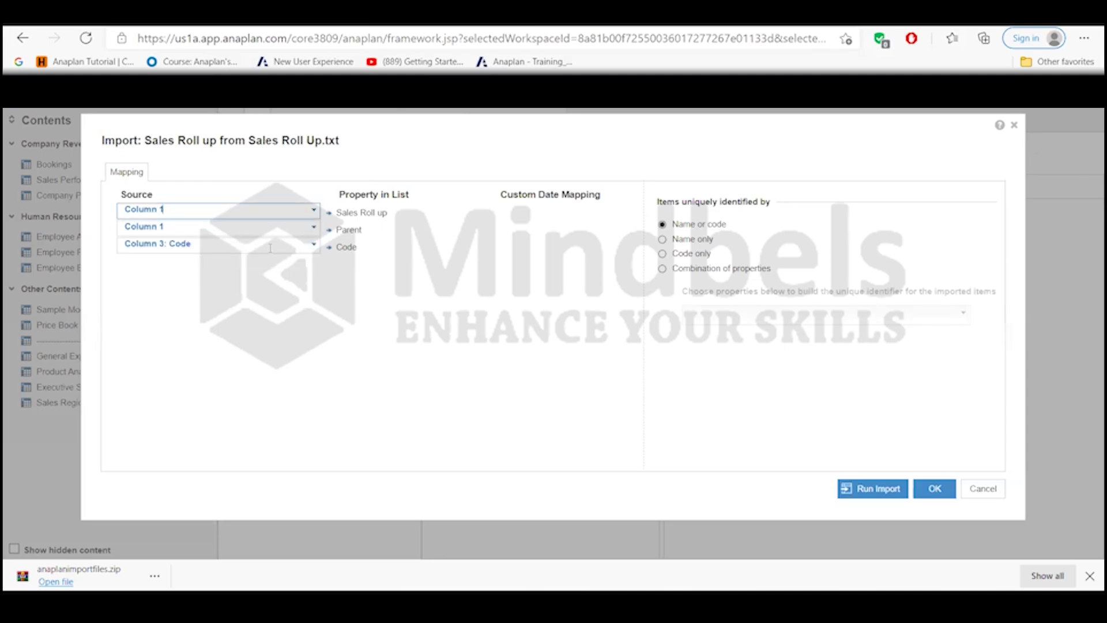
click(315, 229)
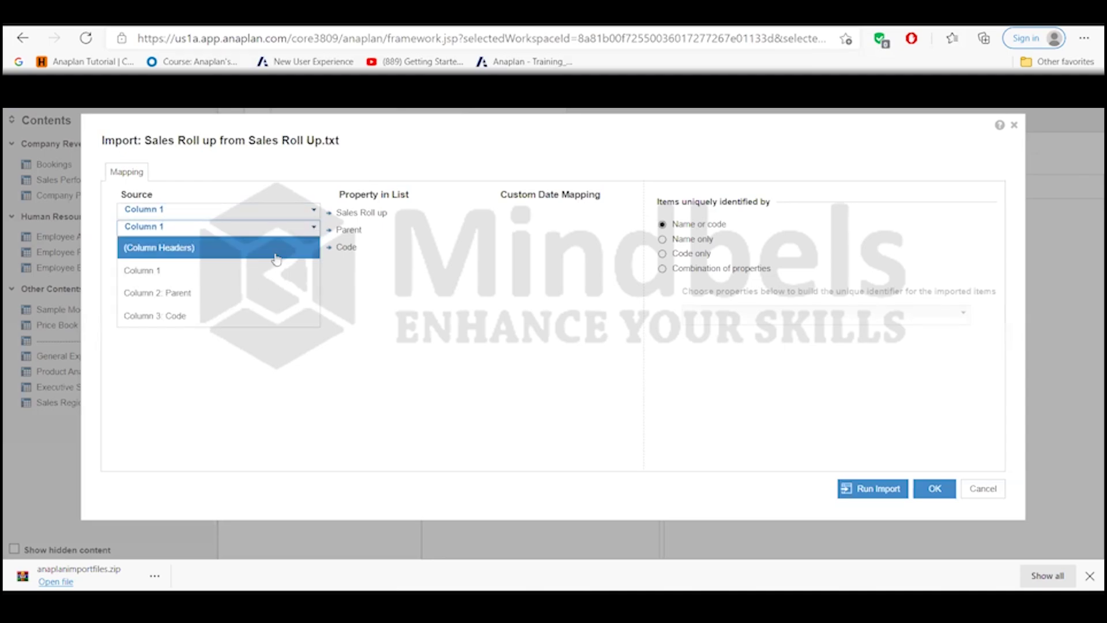
click(237, 293)
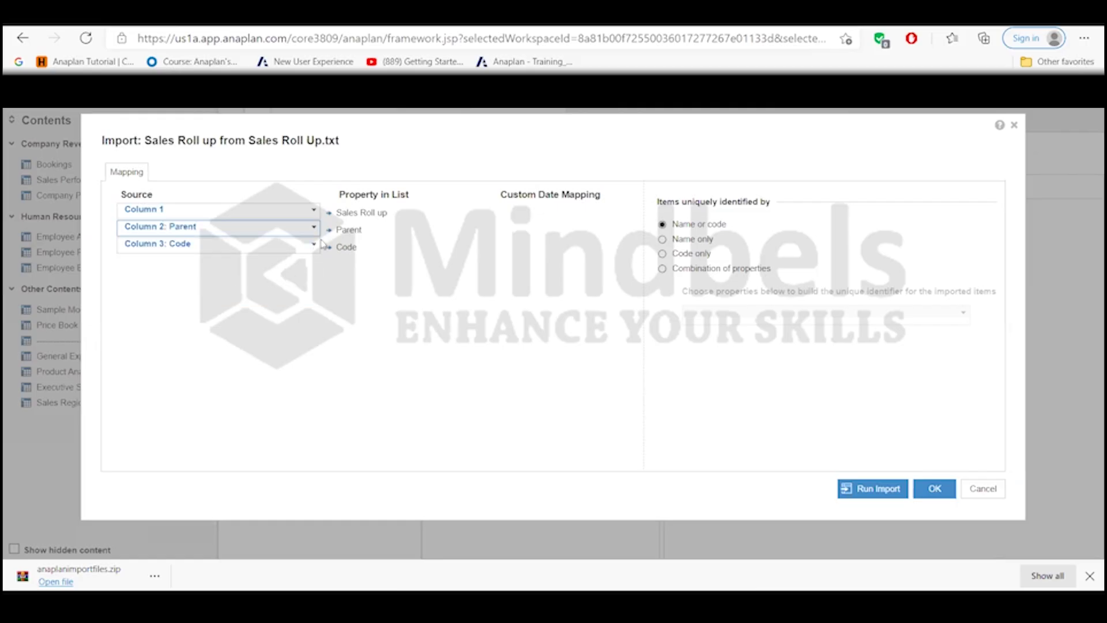
click(315, 210)
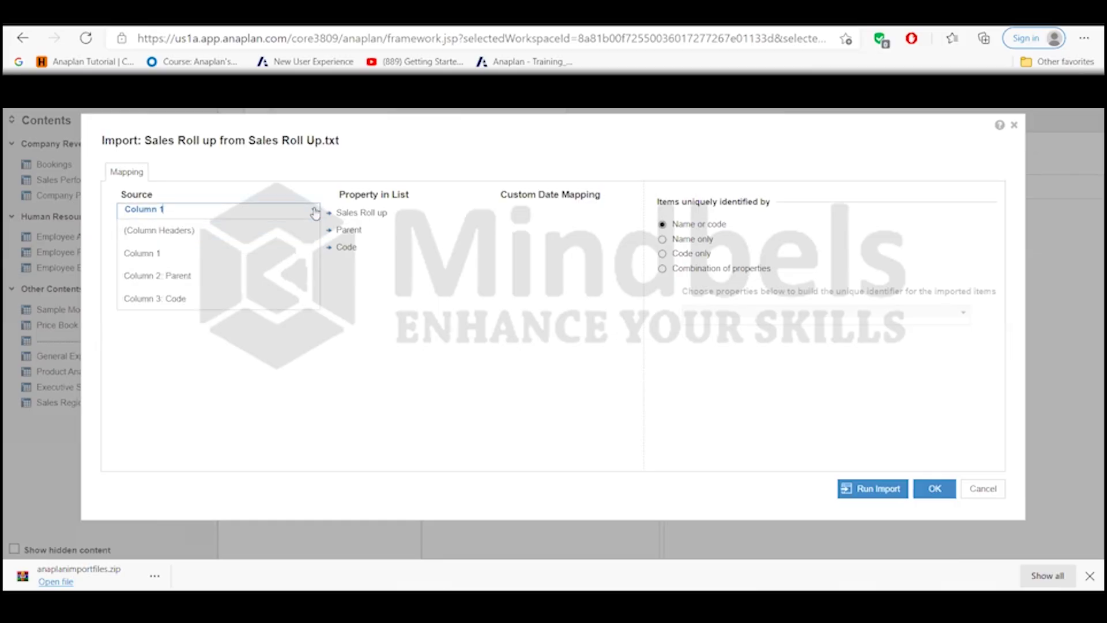
click(258, 256)
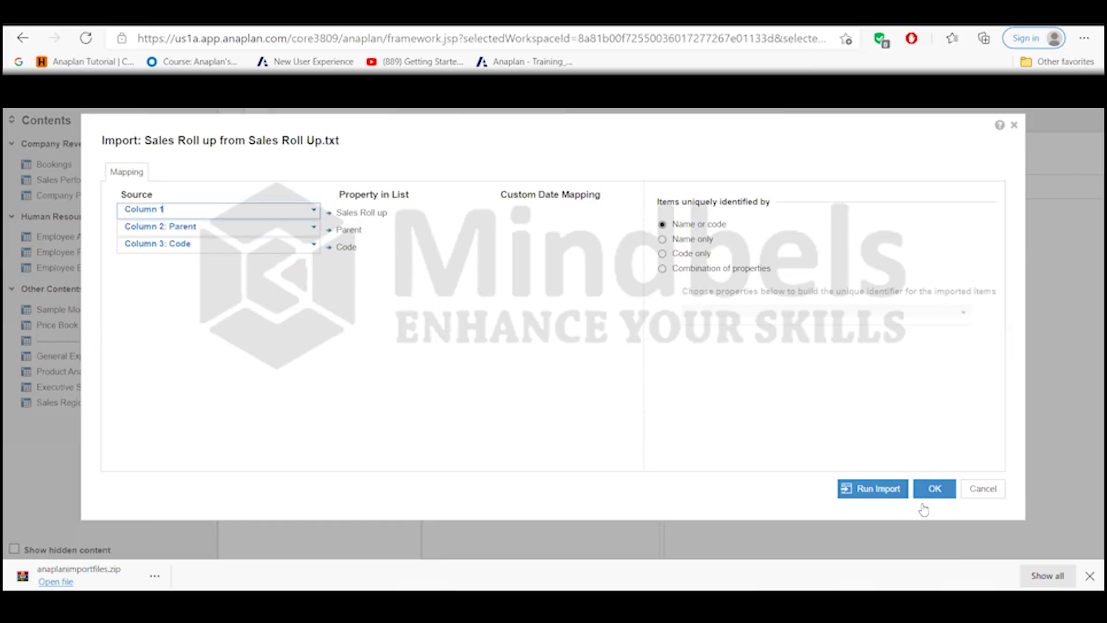
click(879, 489)
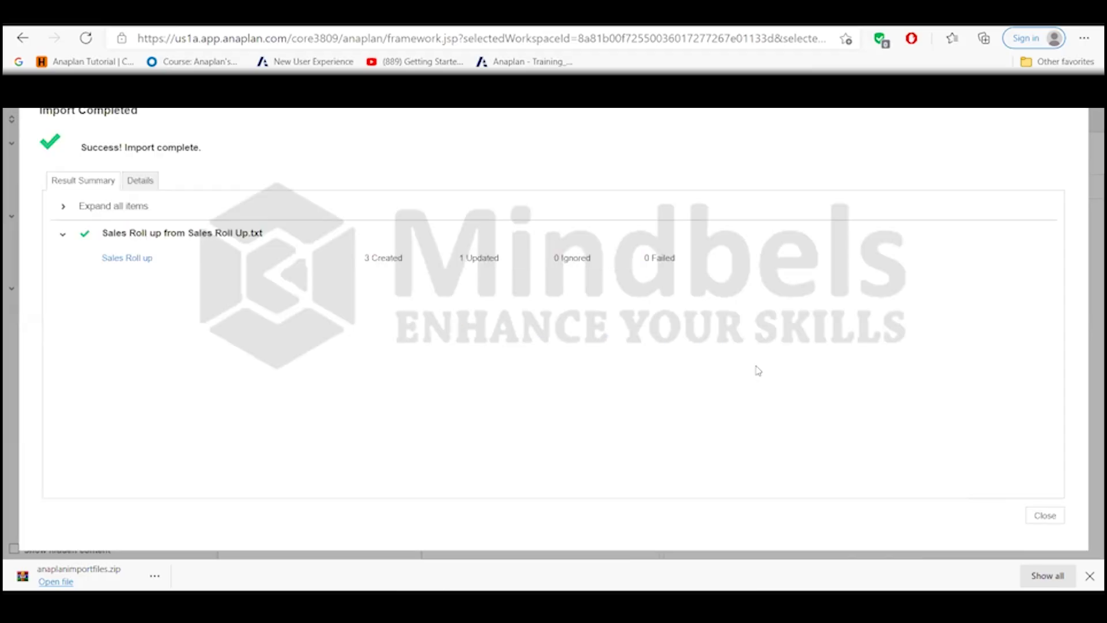
click(1053, 520)
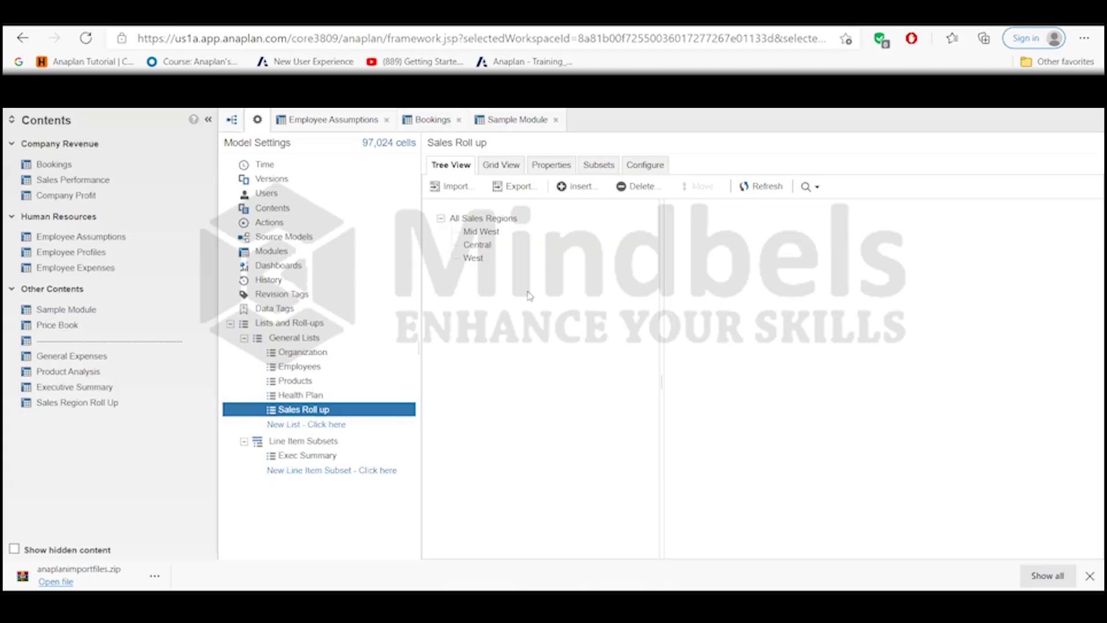
- Open the Employees list and review its items in the grid view and its properties
click(320, 367)
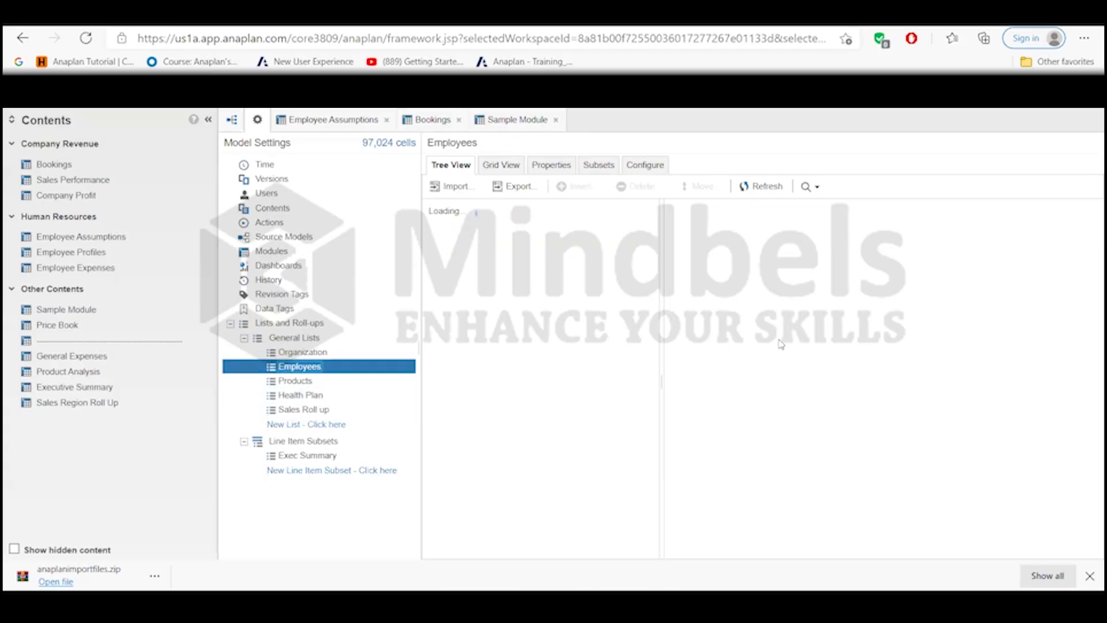
click(501, 165)
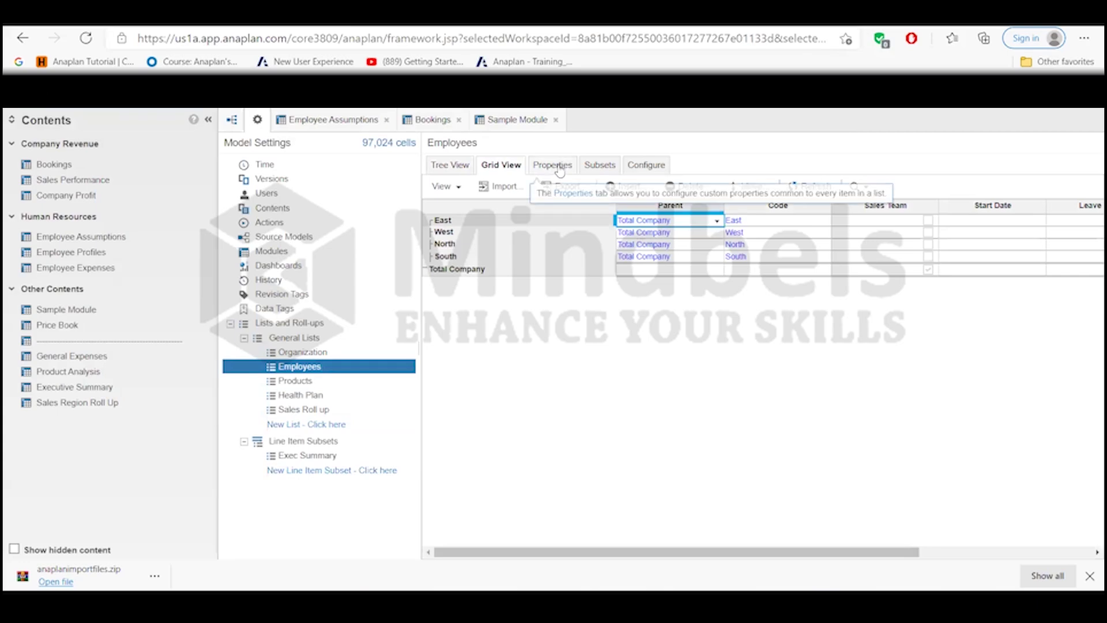
click(552, 165)
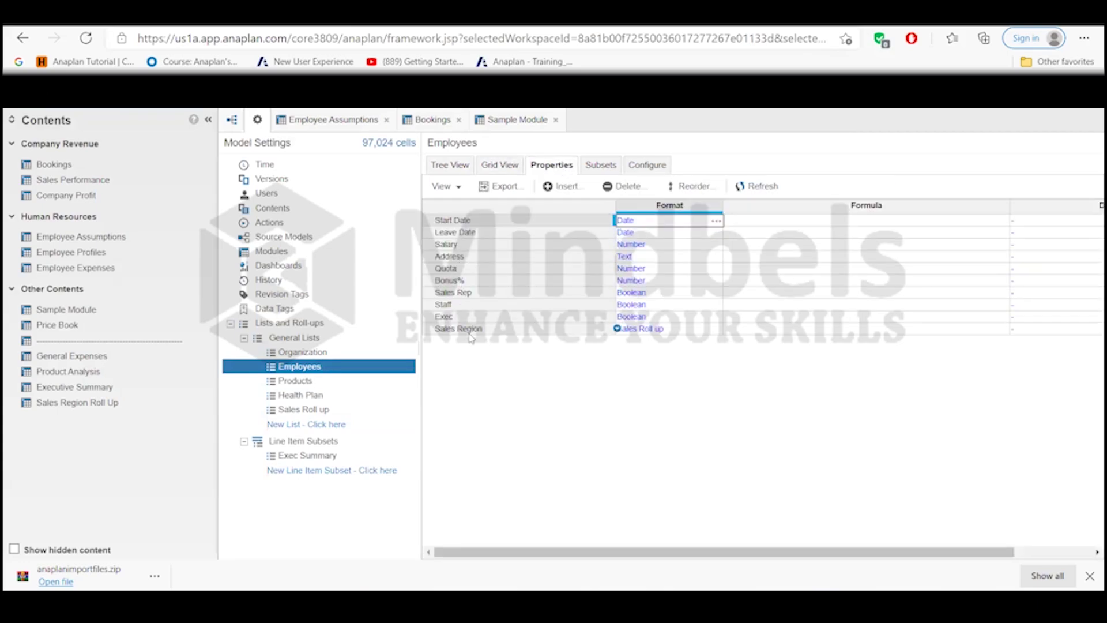
- Switch to the Employees workbook in Excel to examine its column headers, and return to the Anaplan model
mouse_move(552, 604)
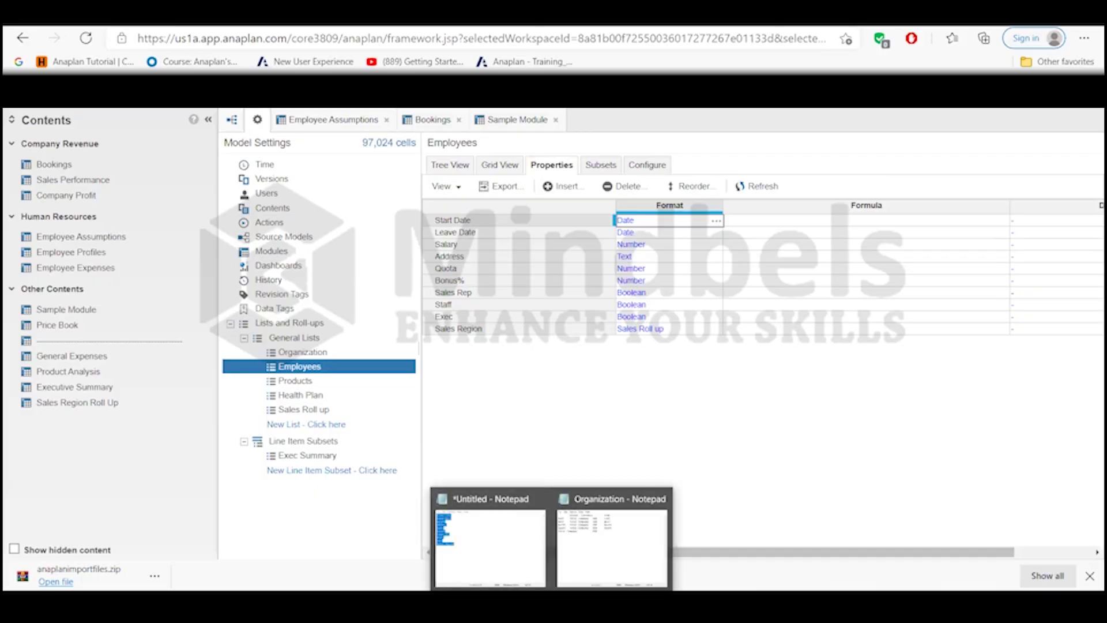
click(498, 603)
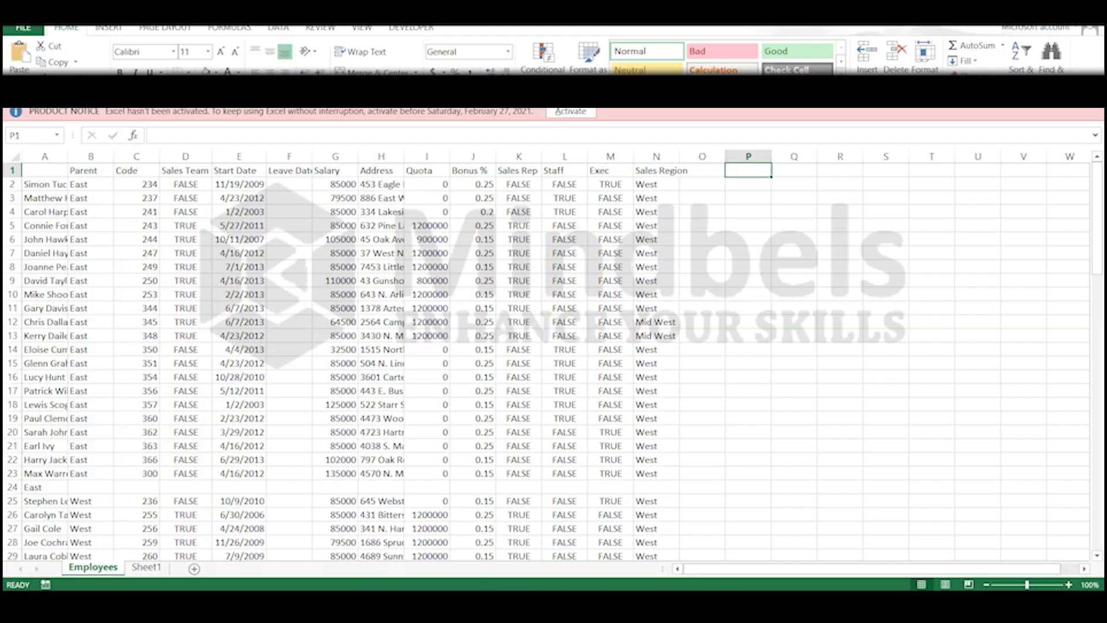
key(alt+Tab)
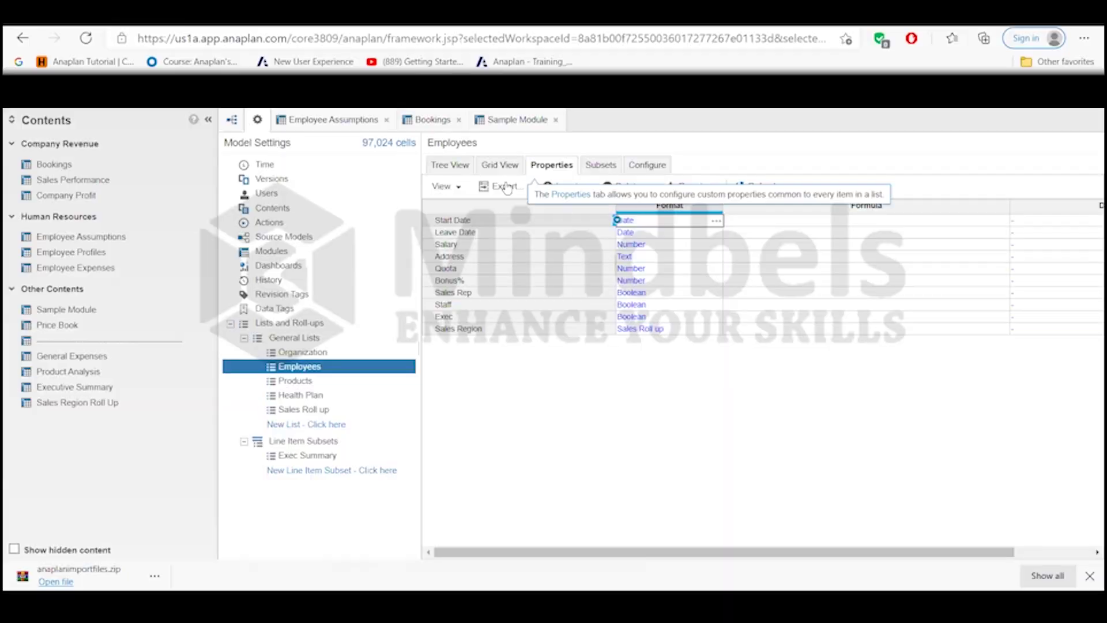
click(499, 166)
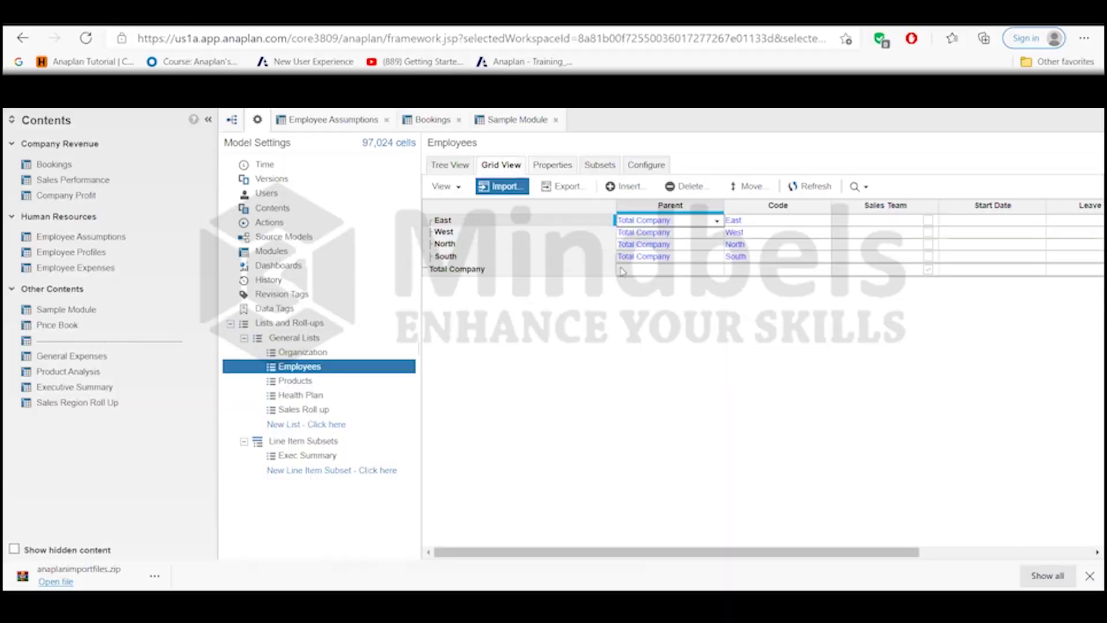
click(502, 186)
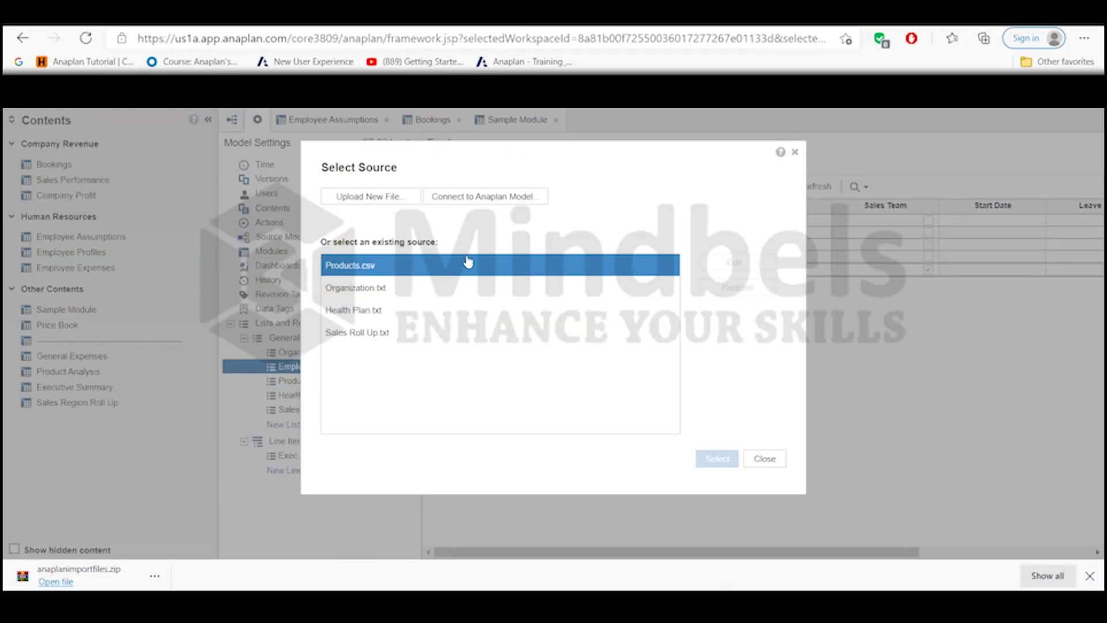
drag(598, 165, 744, 424)
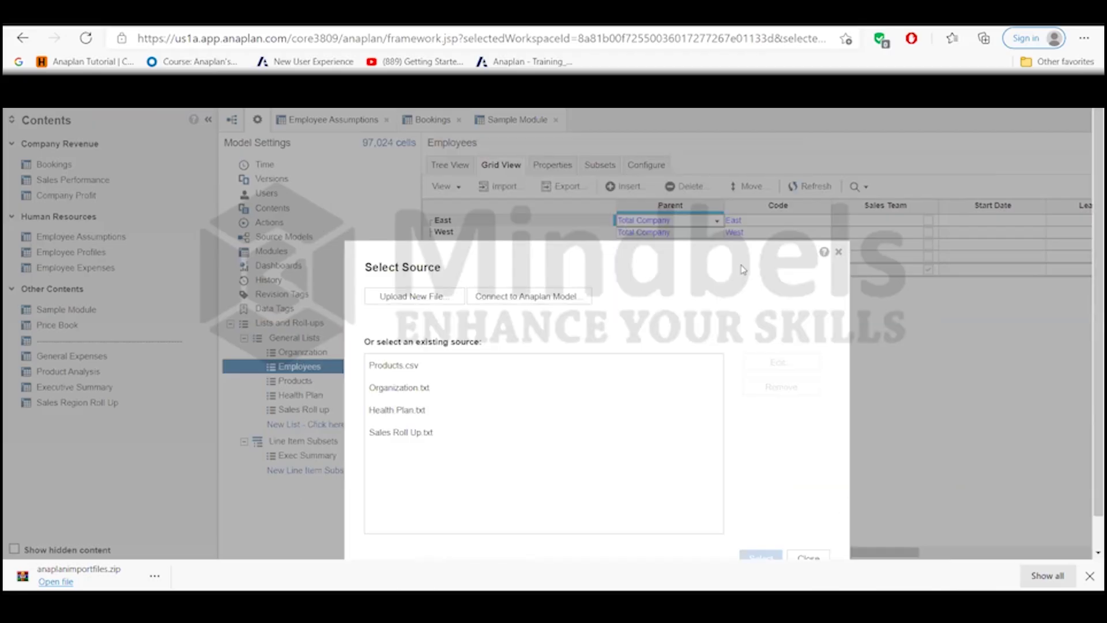
click(839, 217)
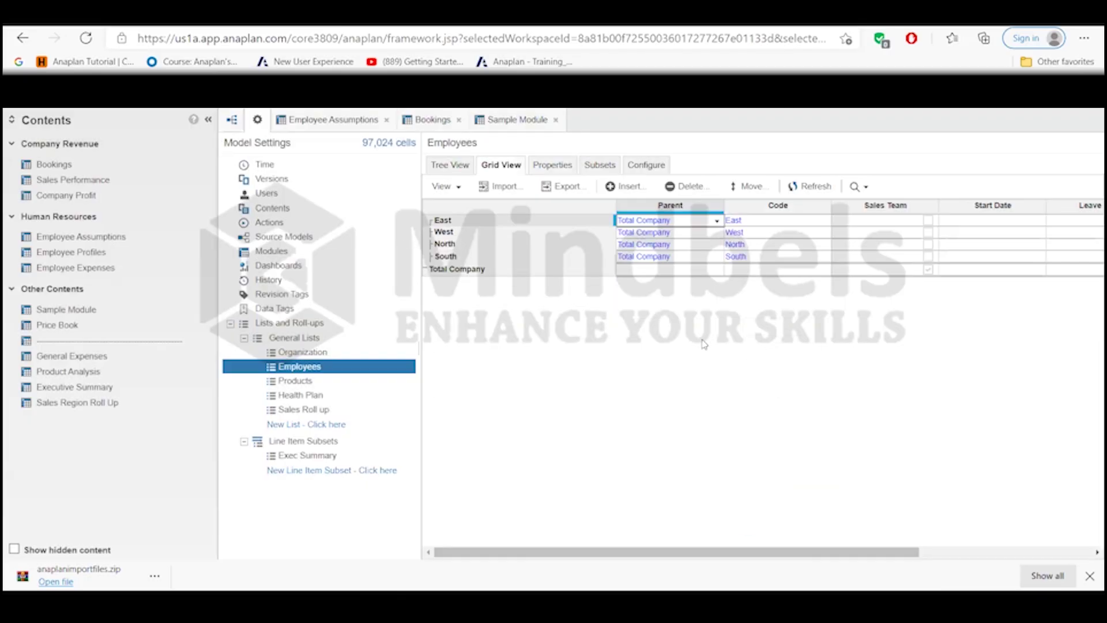
- Examine the Employees list's items and the formats of its properties
click(552, 166)
click(499, 166)
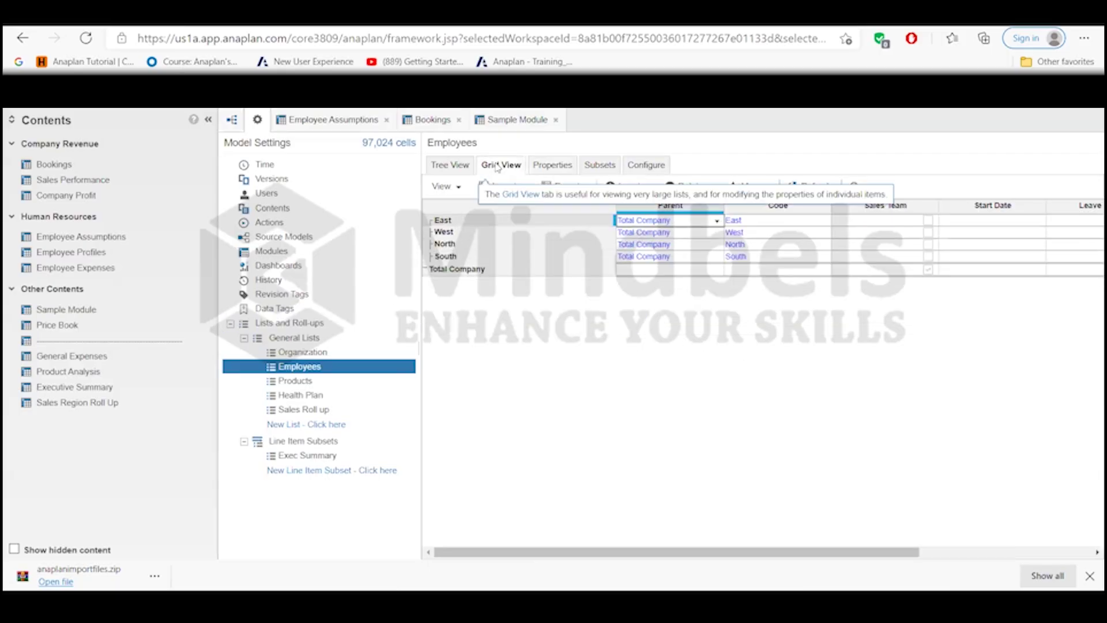
click(557, 166)
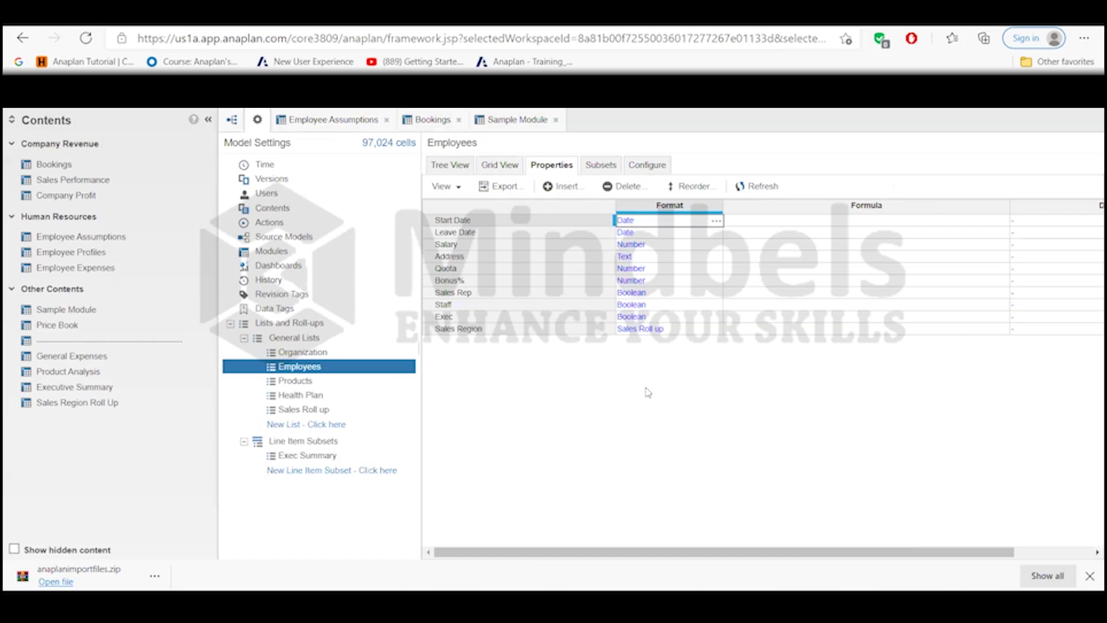
- Upload the Employees file from the csv files folder as the Employees list's import source, keeping the default file options
click(510, 167)
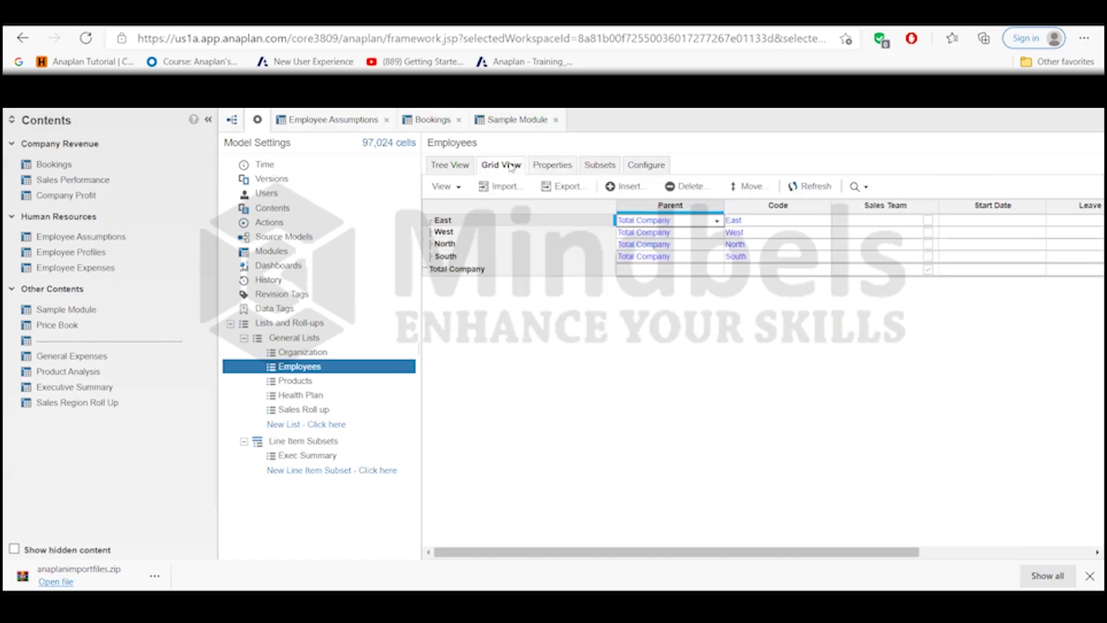
click(505, 187)
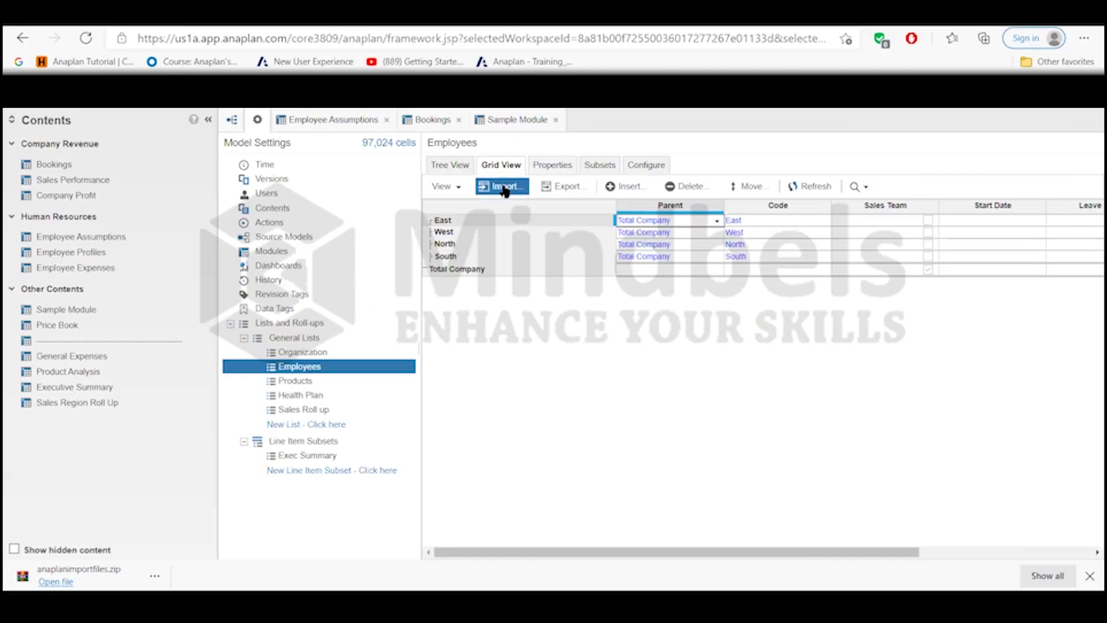
click(504, 188)
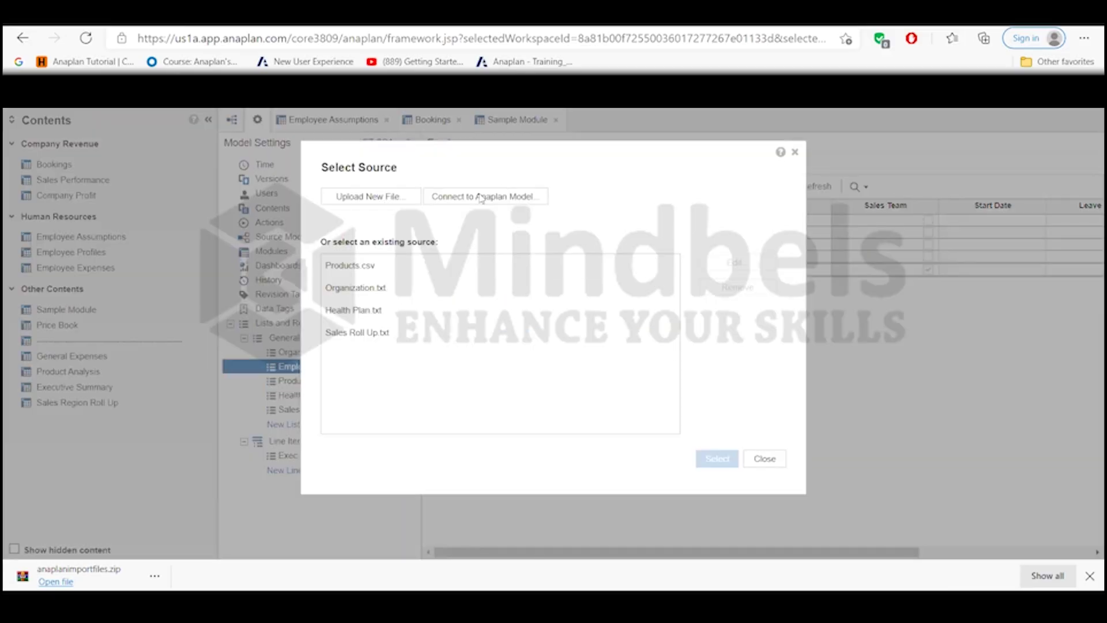
click(351, 196)
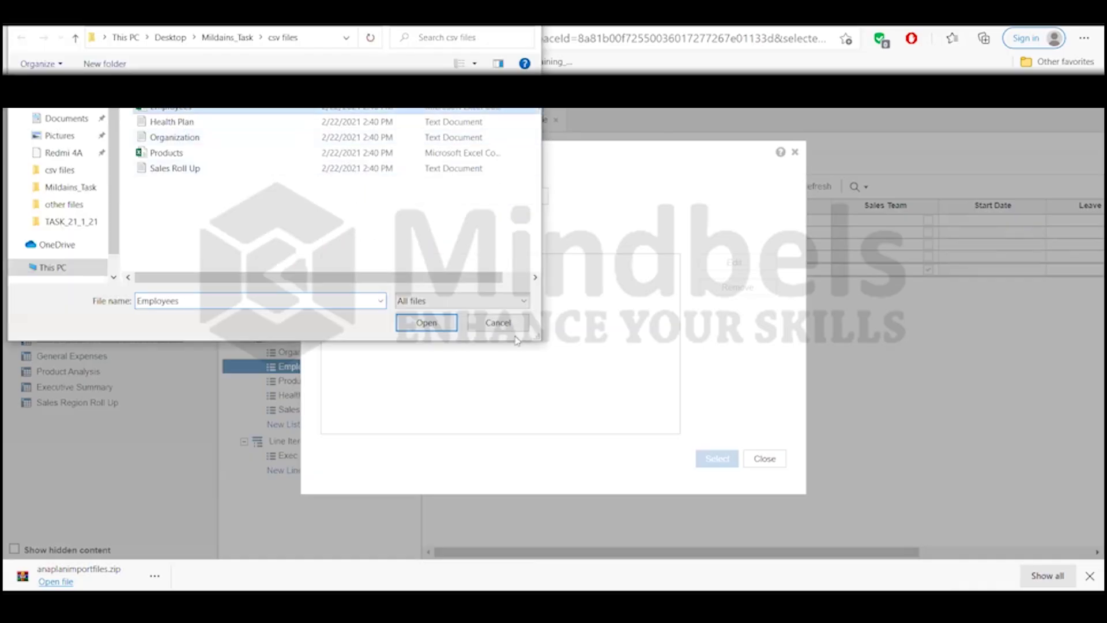
click(425, 323)
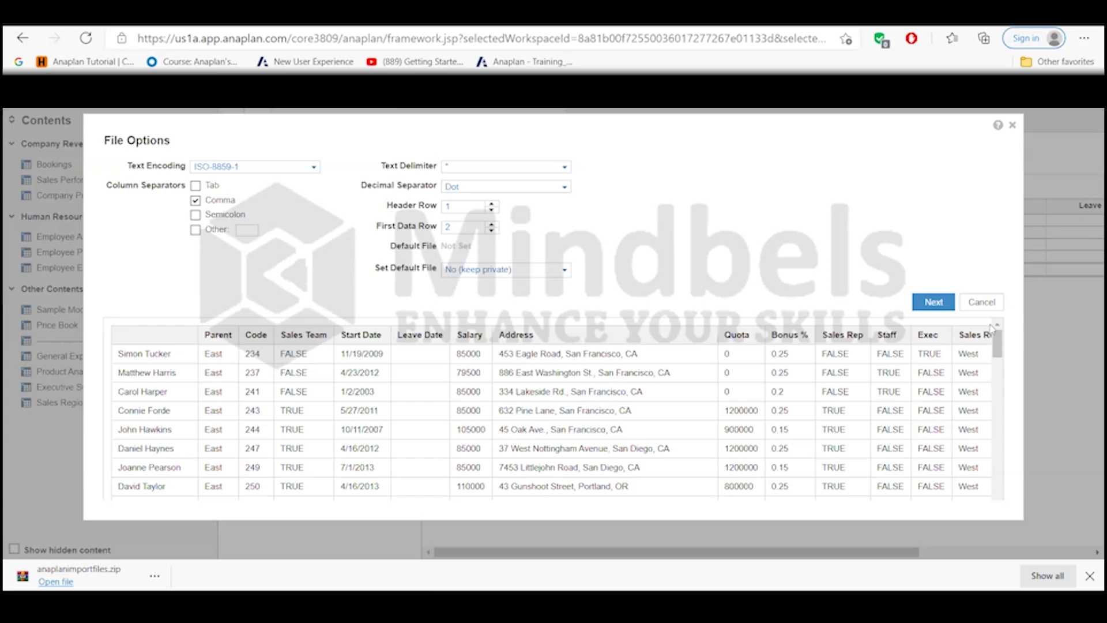
click(934, 301)
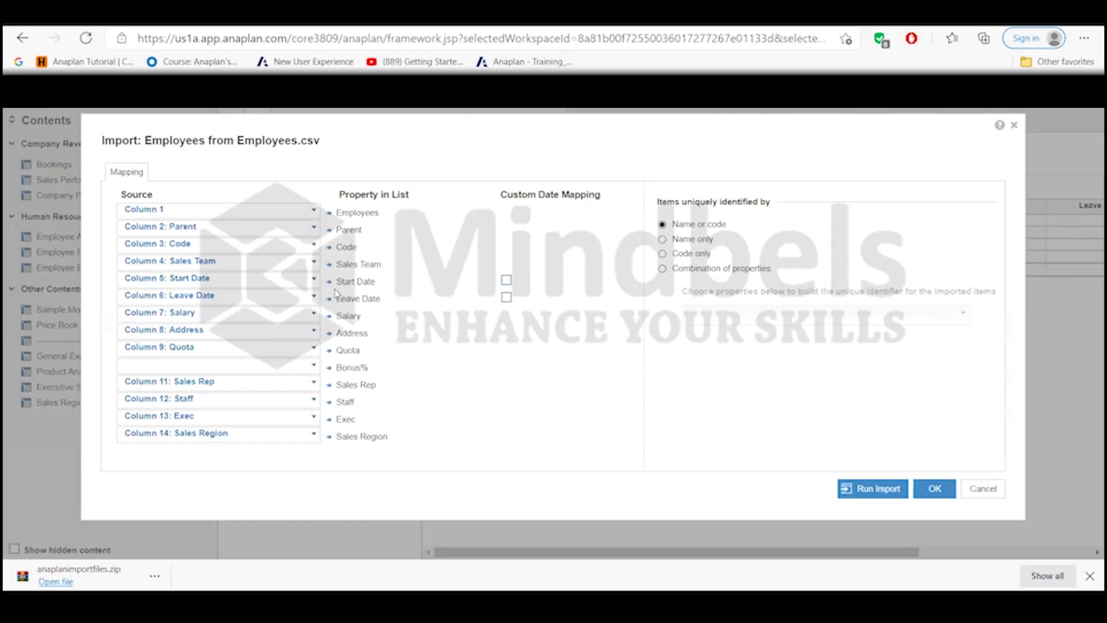
- Map source Column 10: Bonus % to the Bonus% property in the Employees import
click(314, 368)
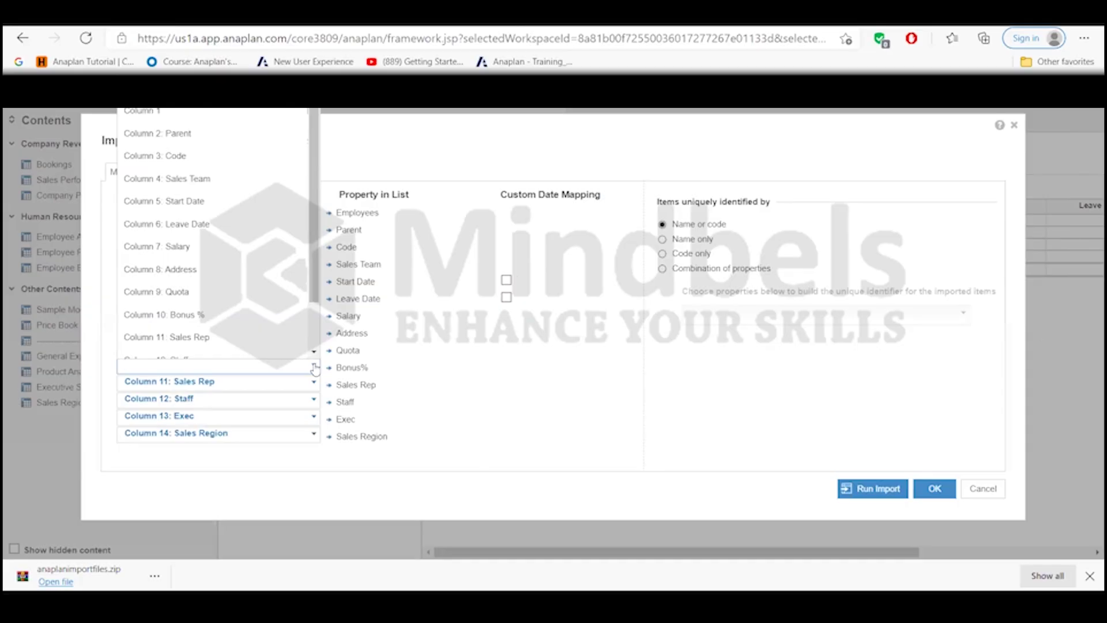
click(270, 319)
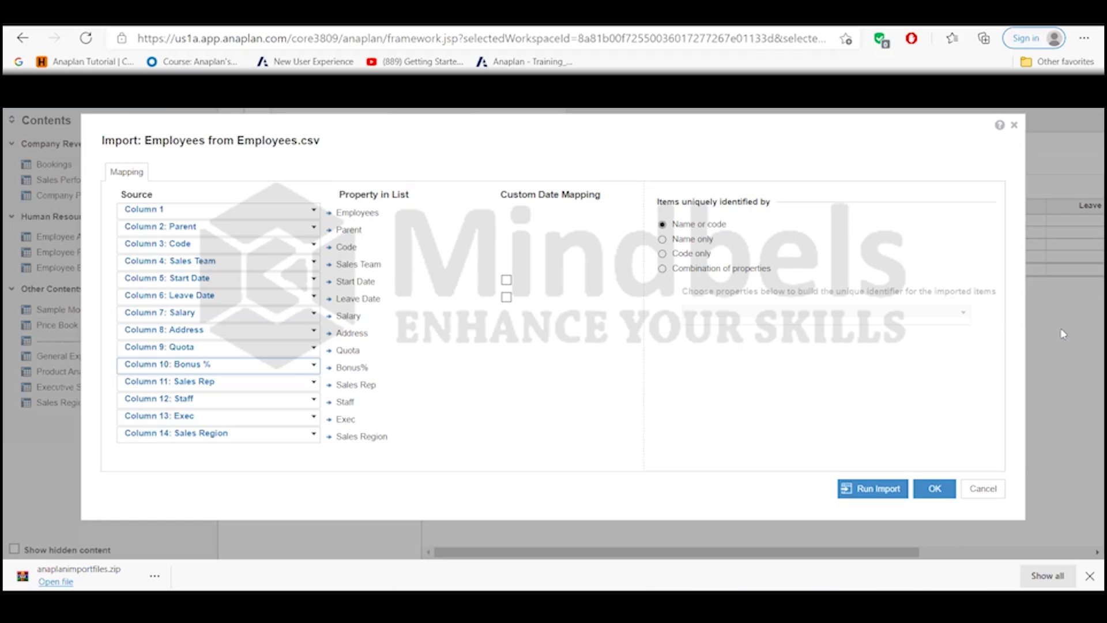
click(975, 594)
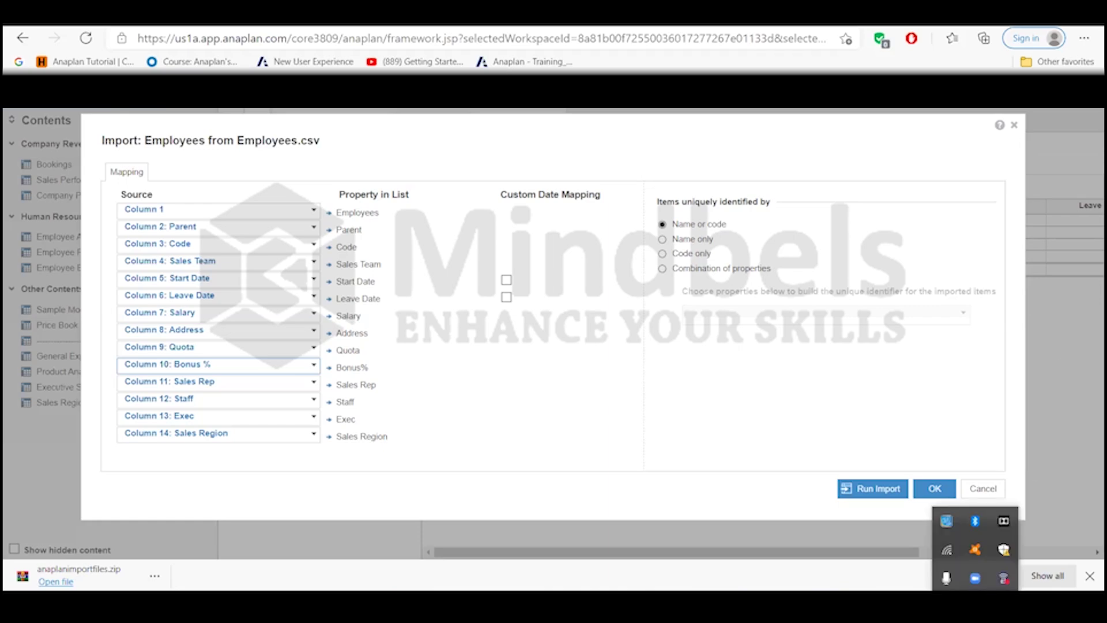
click(1006, 520)
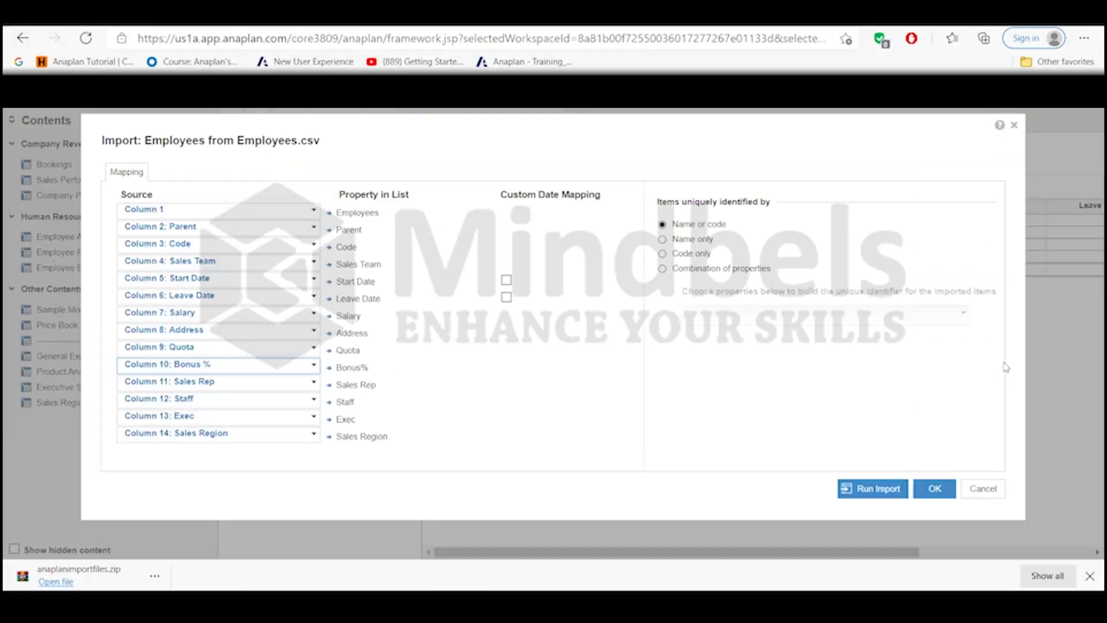
click(1088, 40)
click(507, 281)
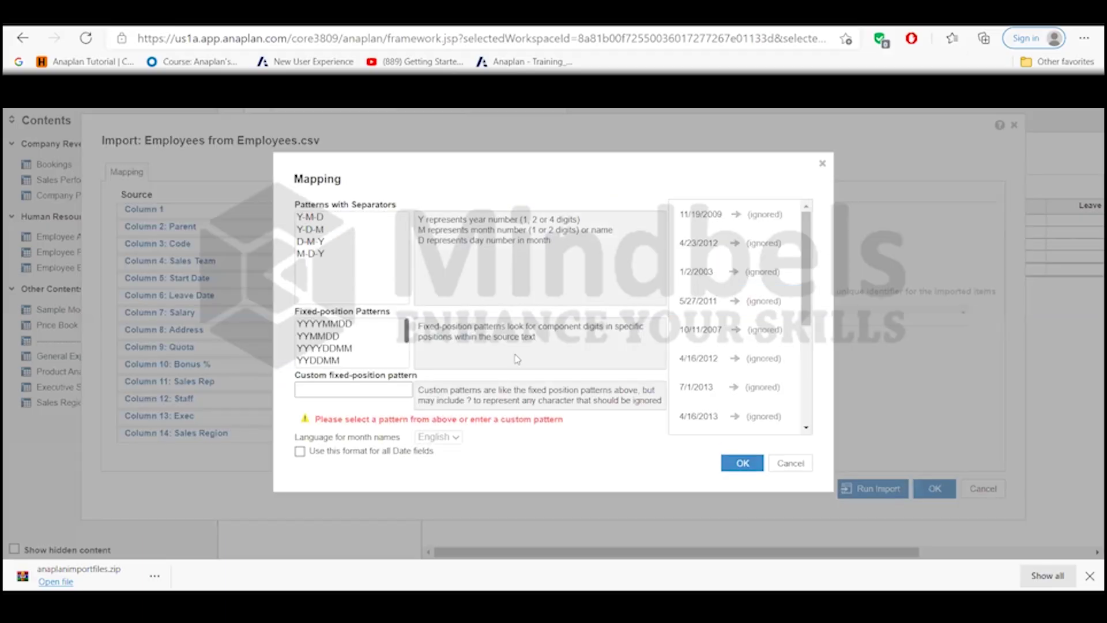
click(820, 166)
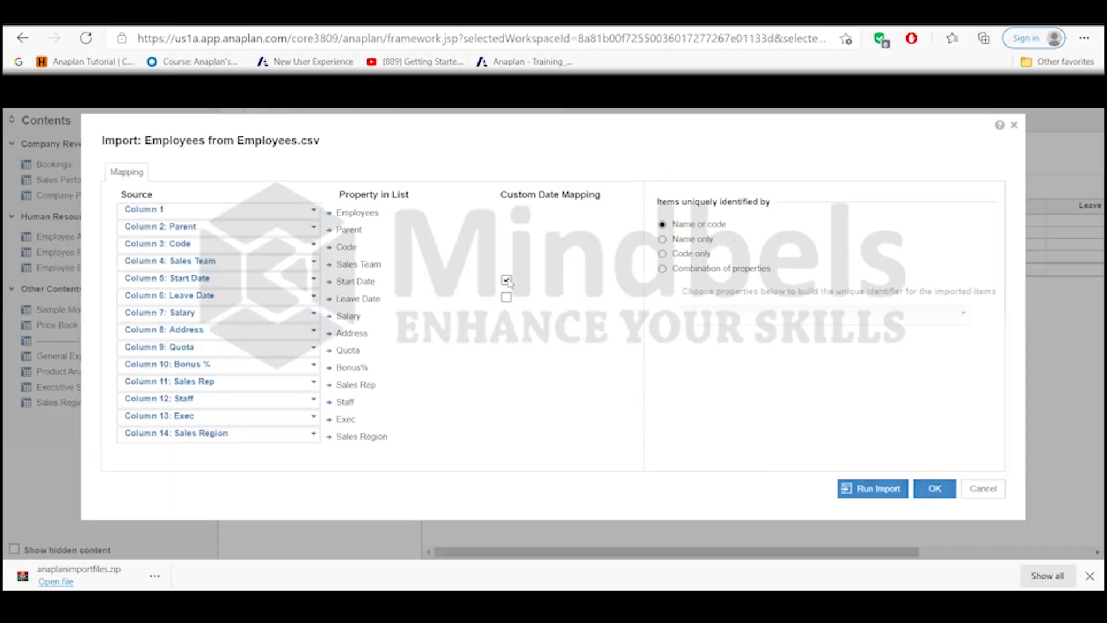
click(506, 281)
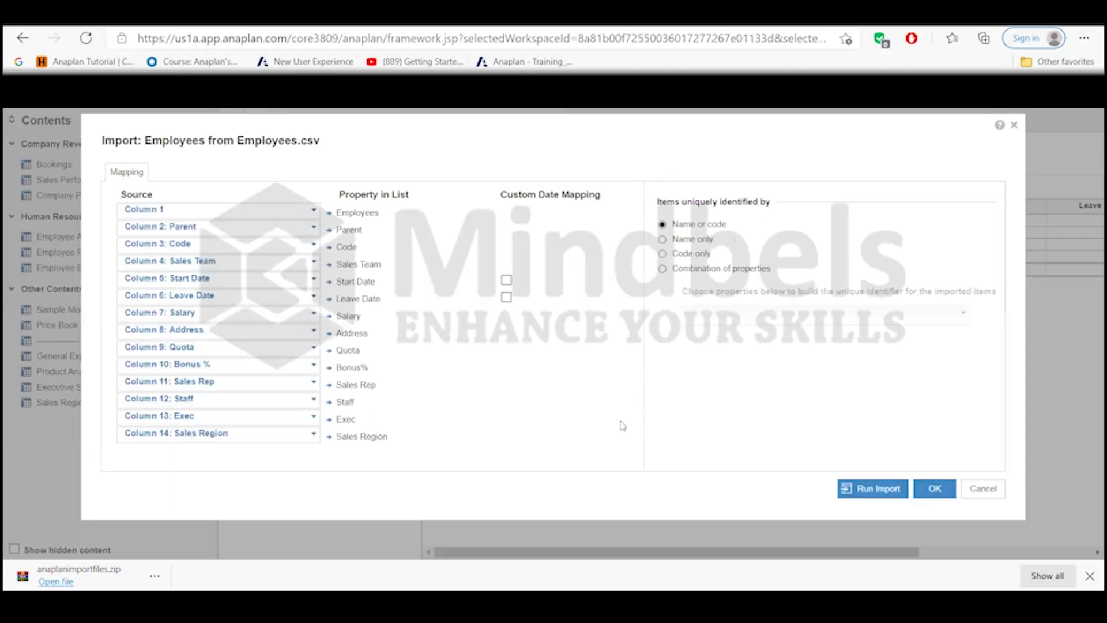
- Run the Employees import with items identified by name or code, and review its result details and summary
click(877, 490)
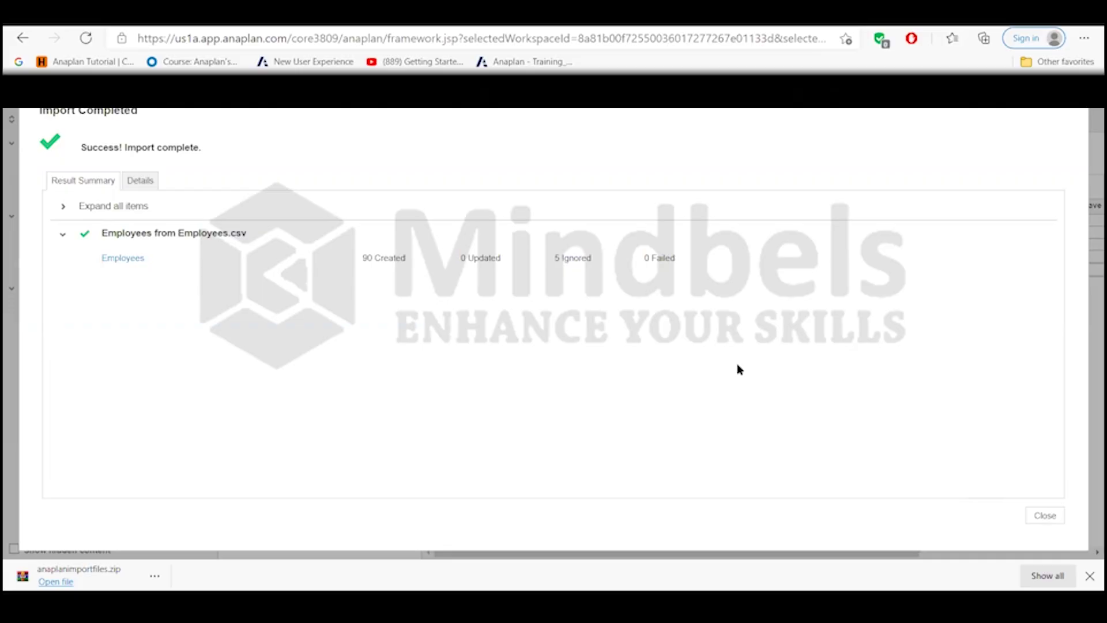
click(149, 180)
click(260, 205)
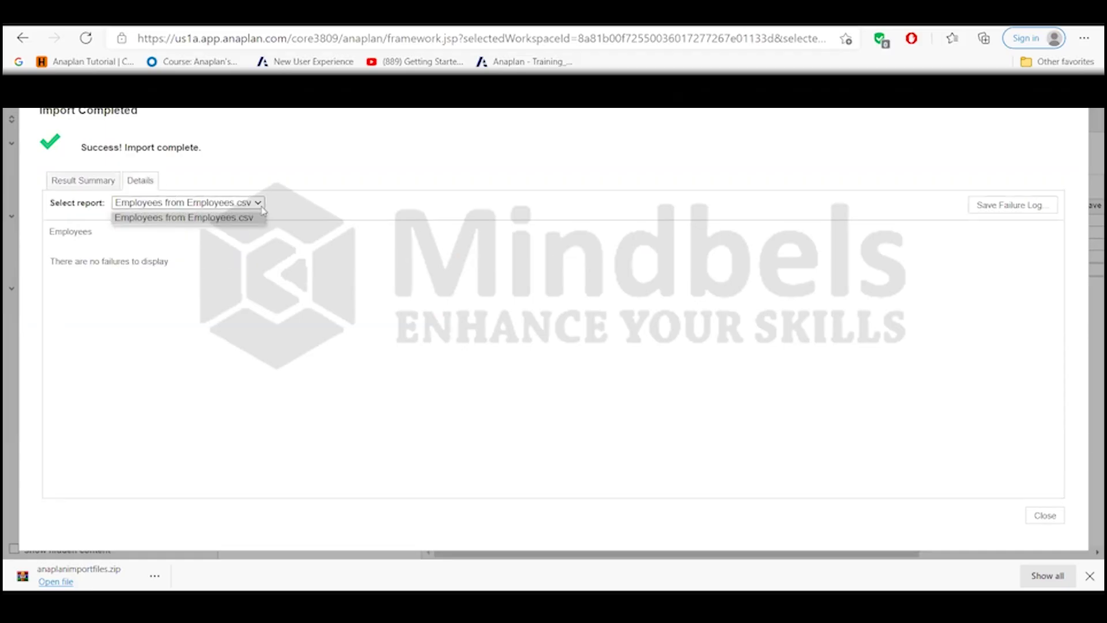
click(252, 218)
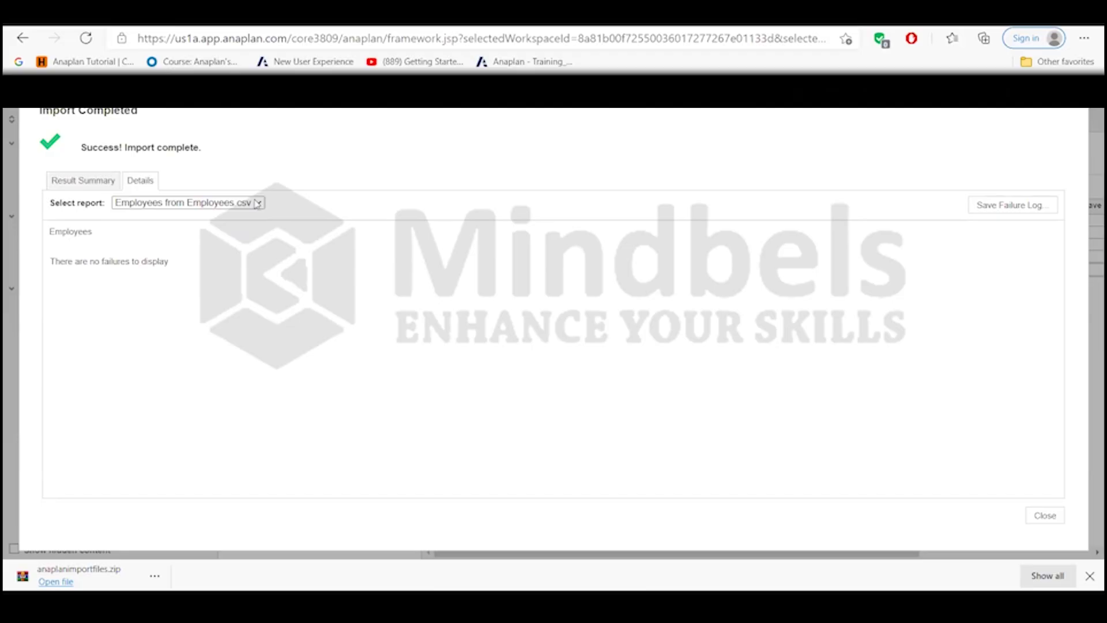
click(257, 204)
click(92, 178)
click(87, 180)
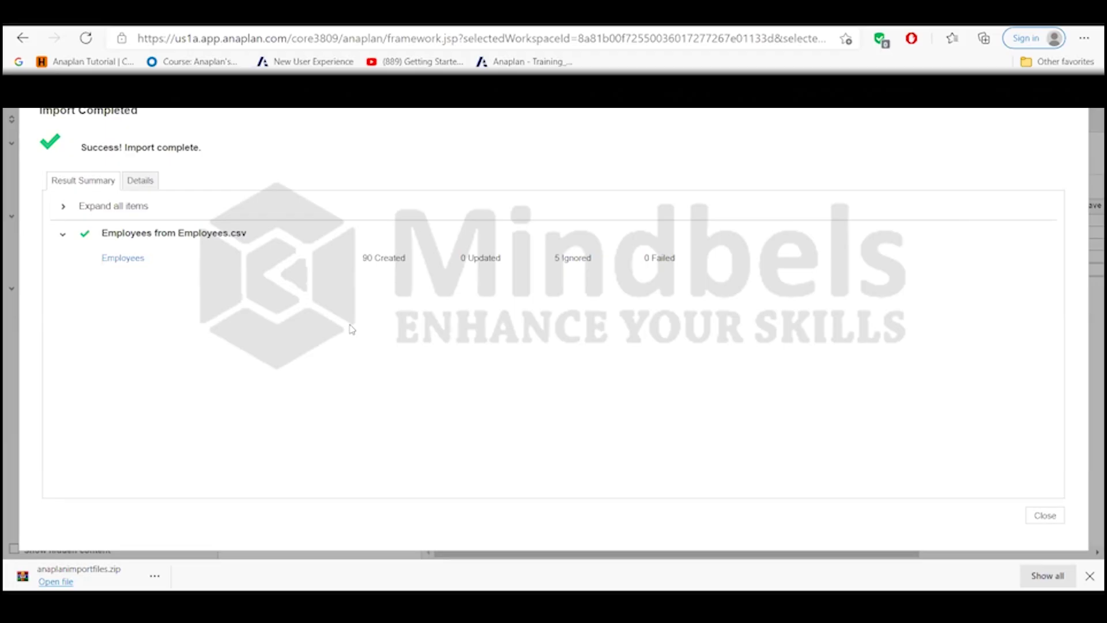
click(1042, 517)
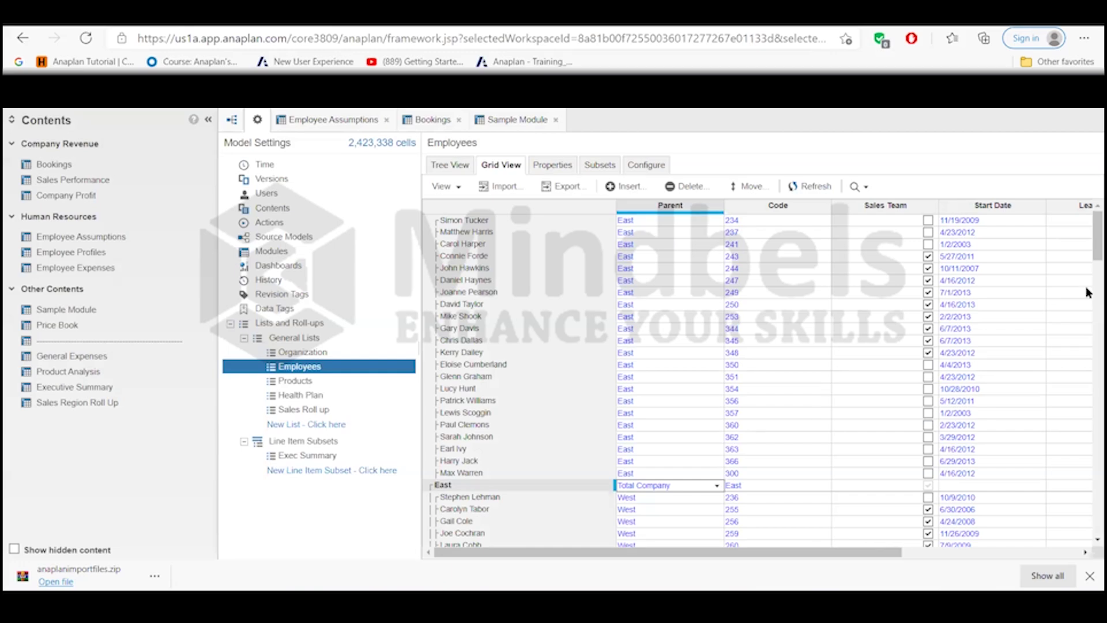
- Examine the imported employees in the grid and the Total Company hierarchy in the tree
drag(1096, 248, 1087, 208)
click(450, 165)
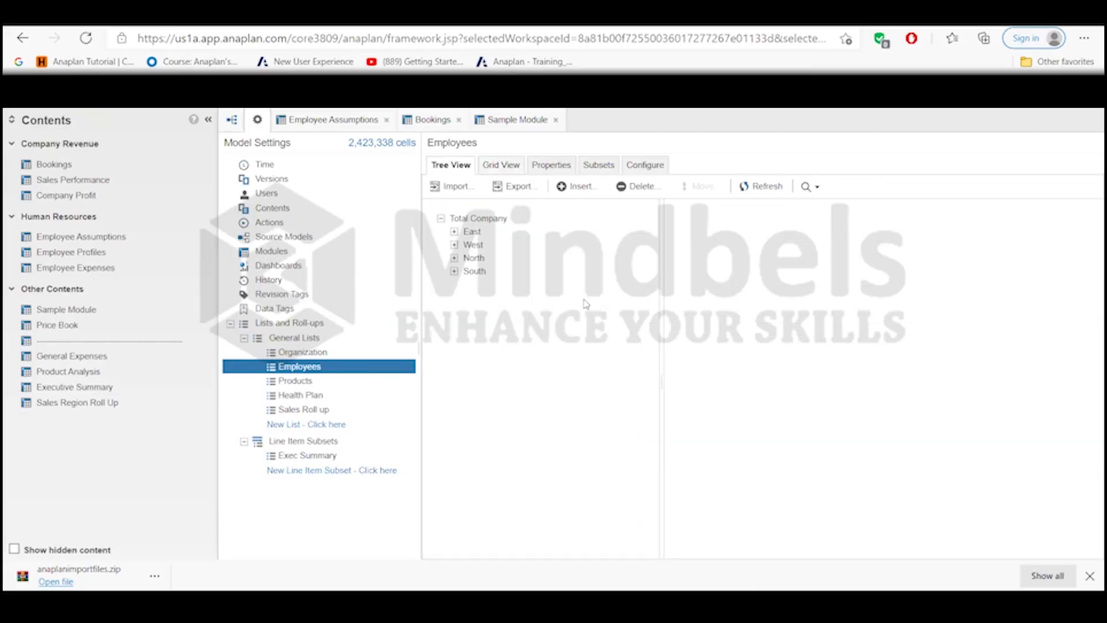
click(473, 219)
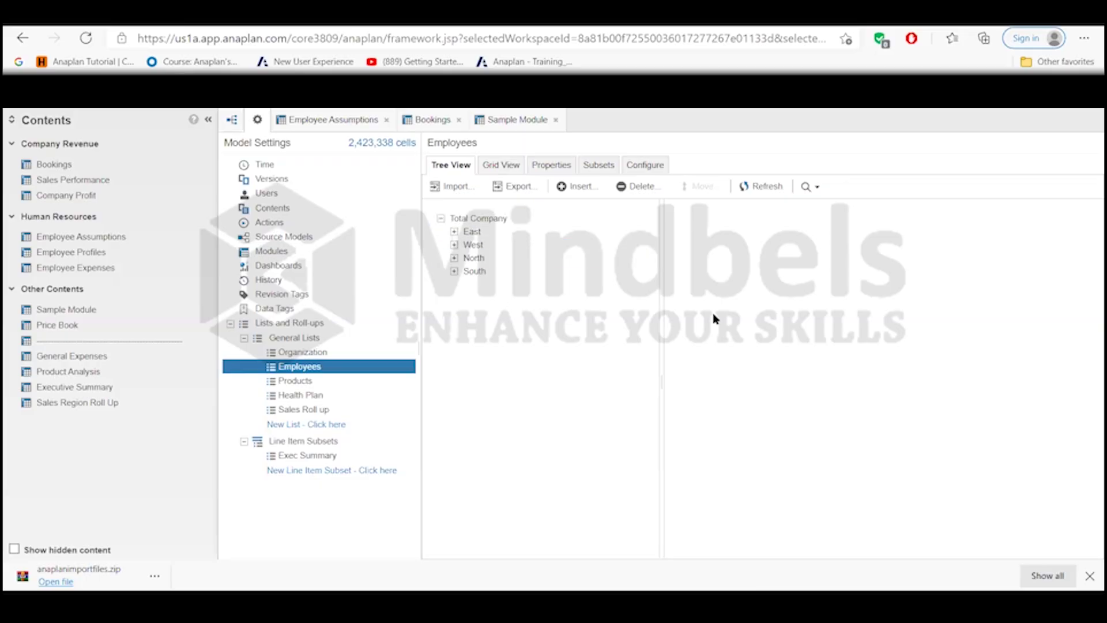
- Check the Employees list's property formats and the imported values in the grid columns through Sales Region
click(552, 167)
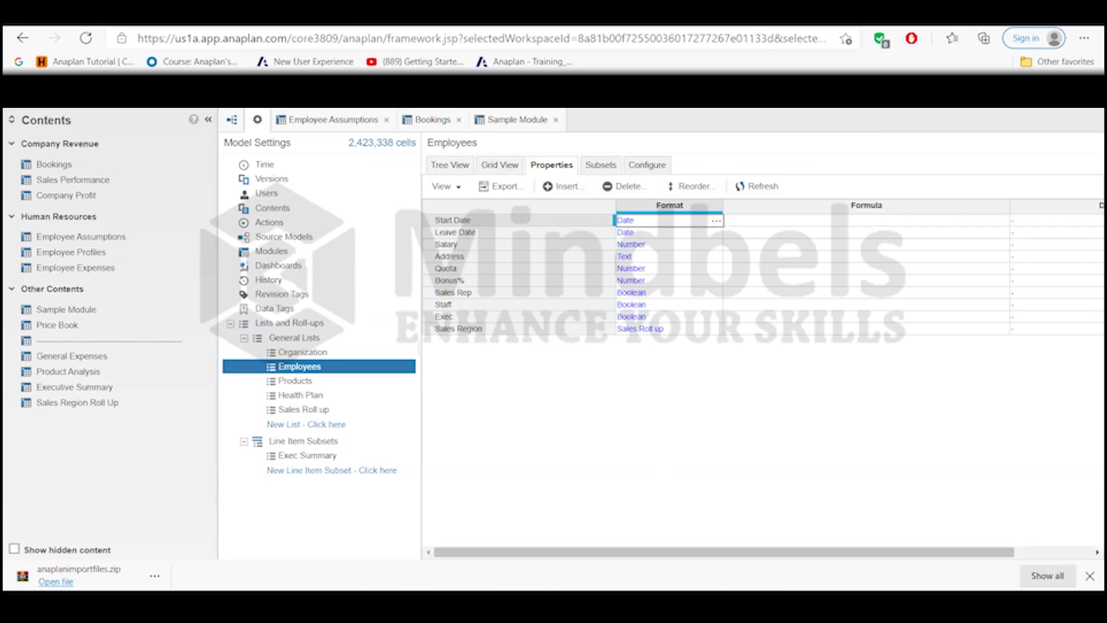
mouse_move(516, 606)
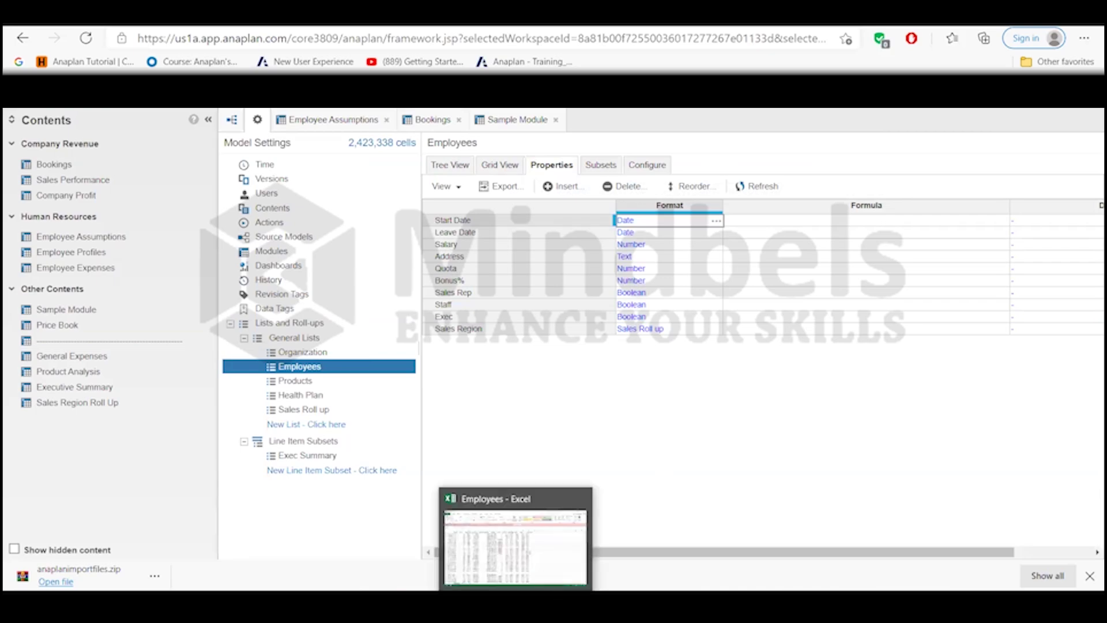
click(500, 166)
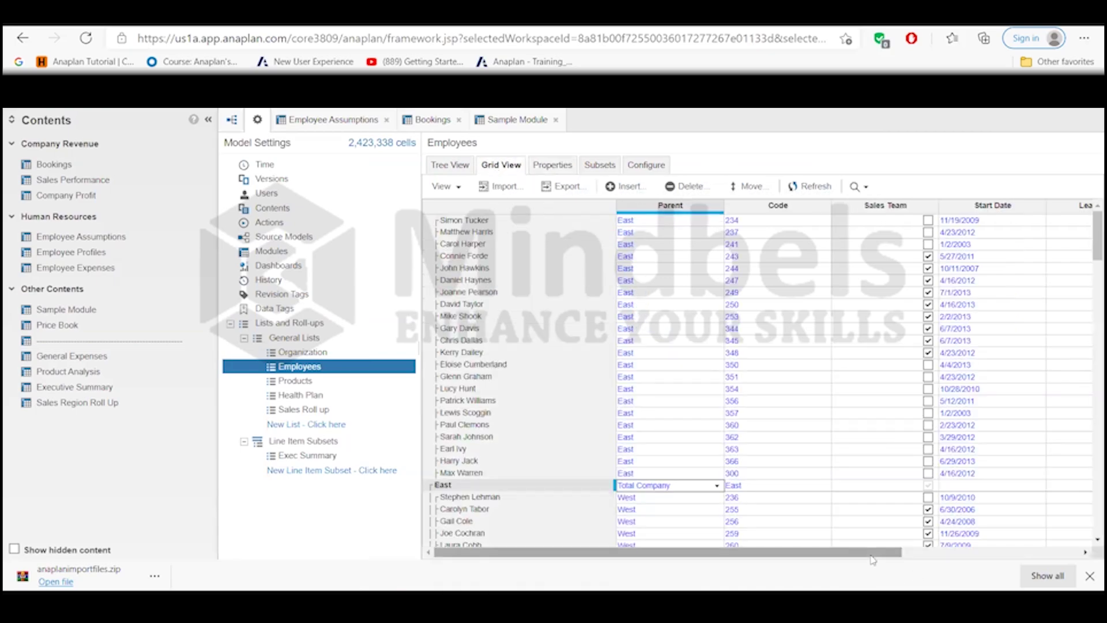
click(972, 551)
click(972, 550)
click(1024, 555)
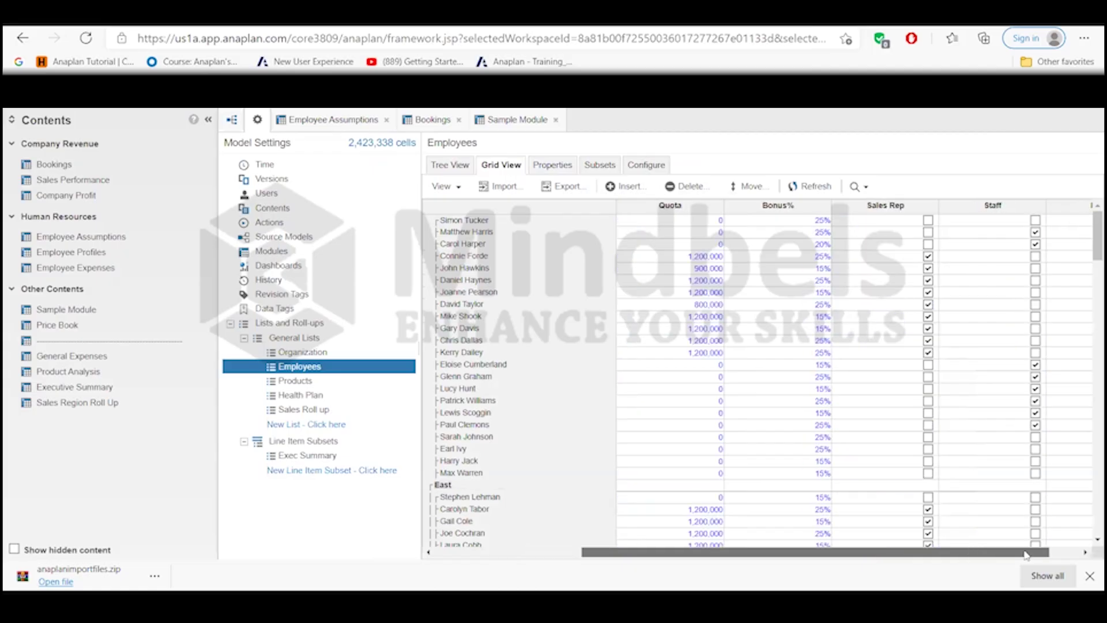
click(1050, 555)
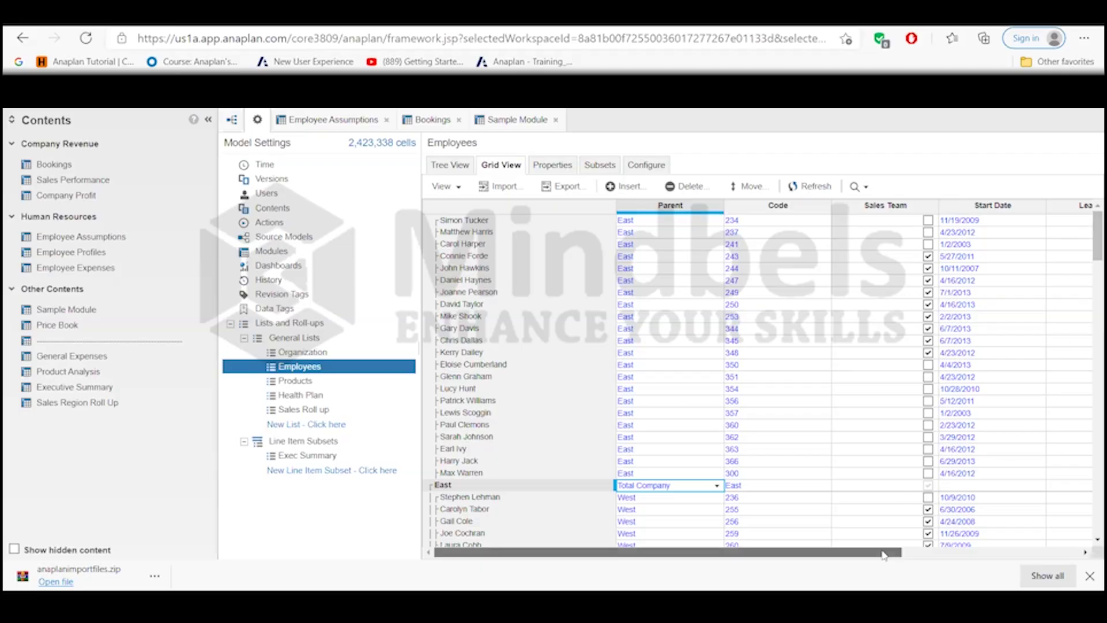
drag(884, 554, 1074, 562)
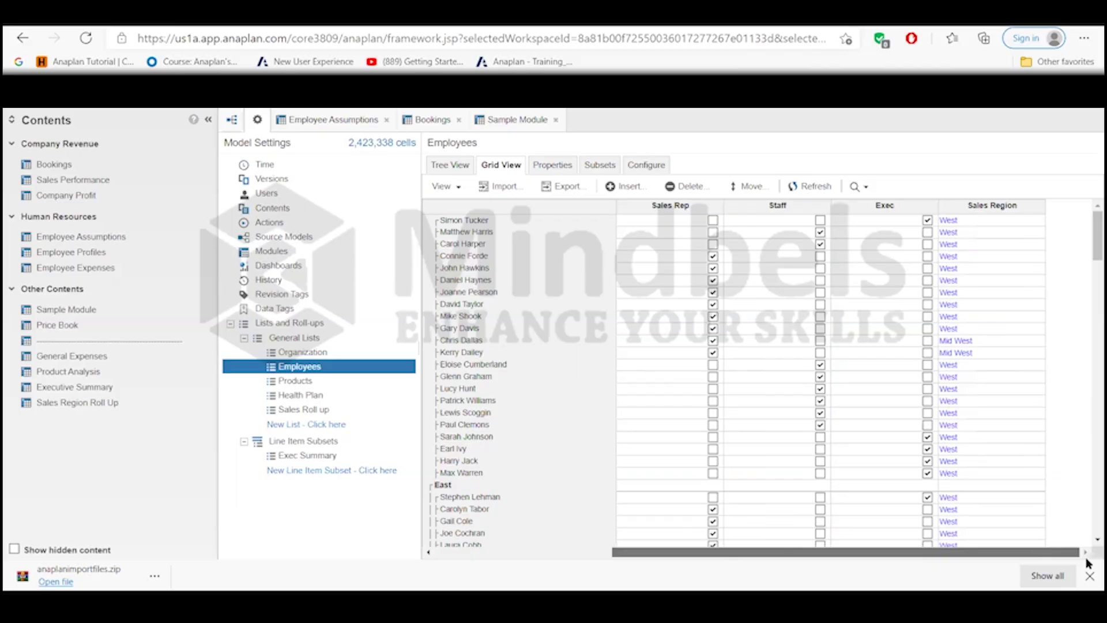
- Inspect the Sales Region property's format settings and available data types in the Employees list, and close them without making changes
drag(1070, 553, 698, 543)
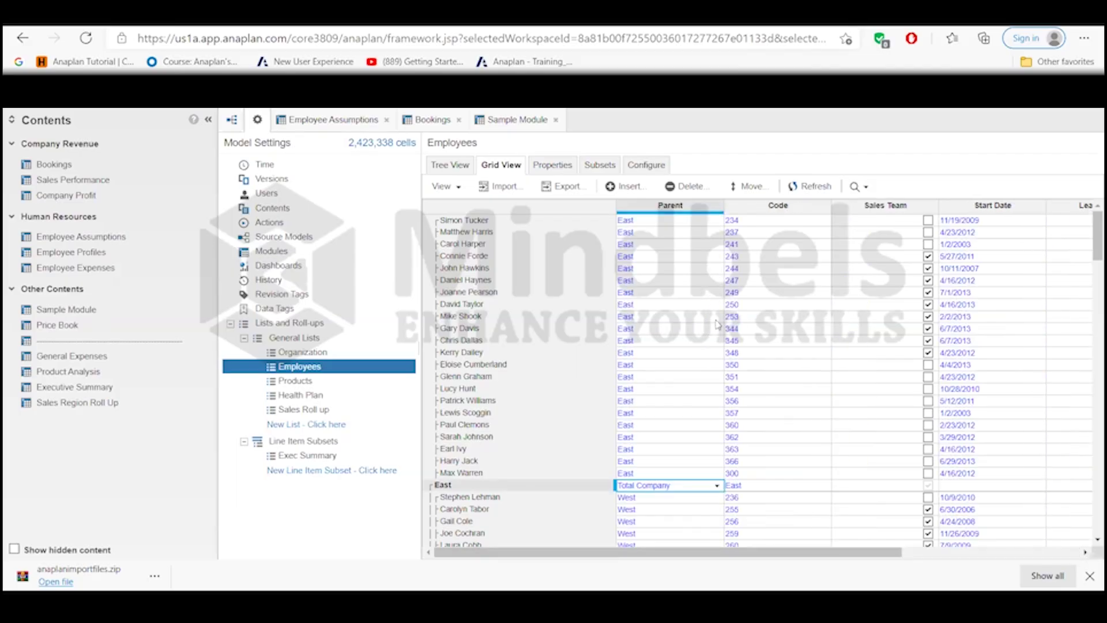
click(552, 167)
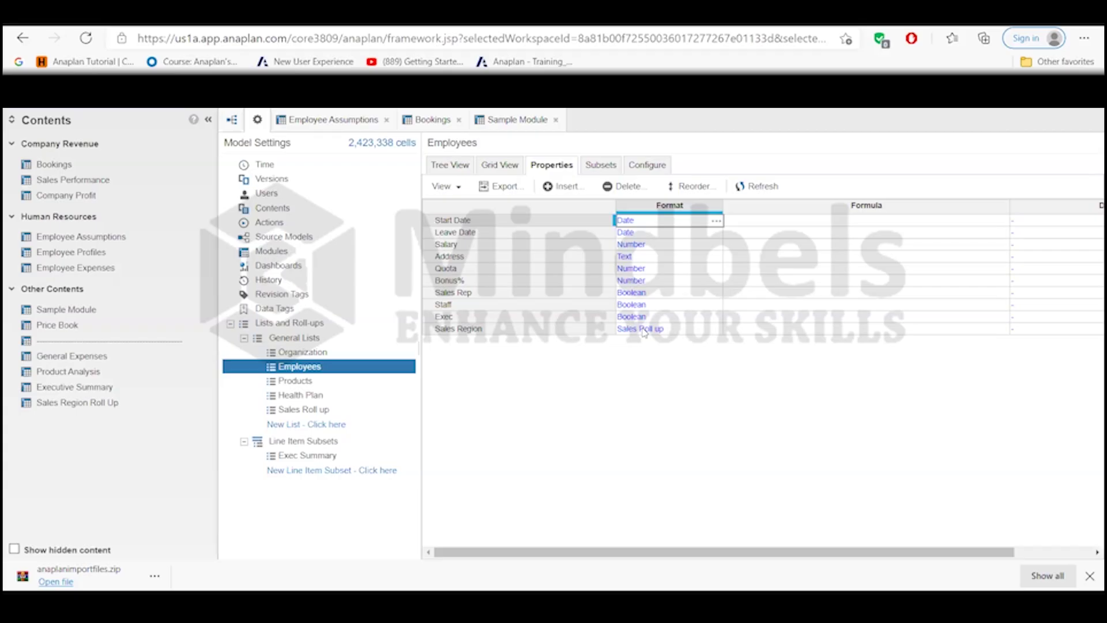
click(679, 331)
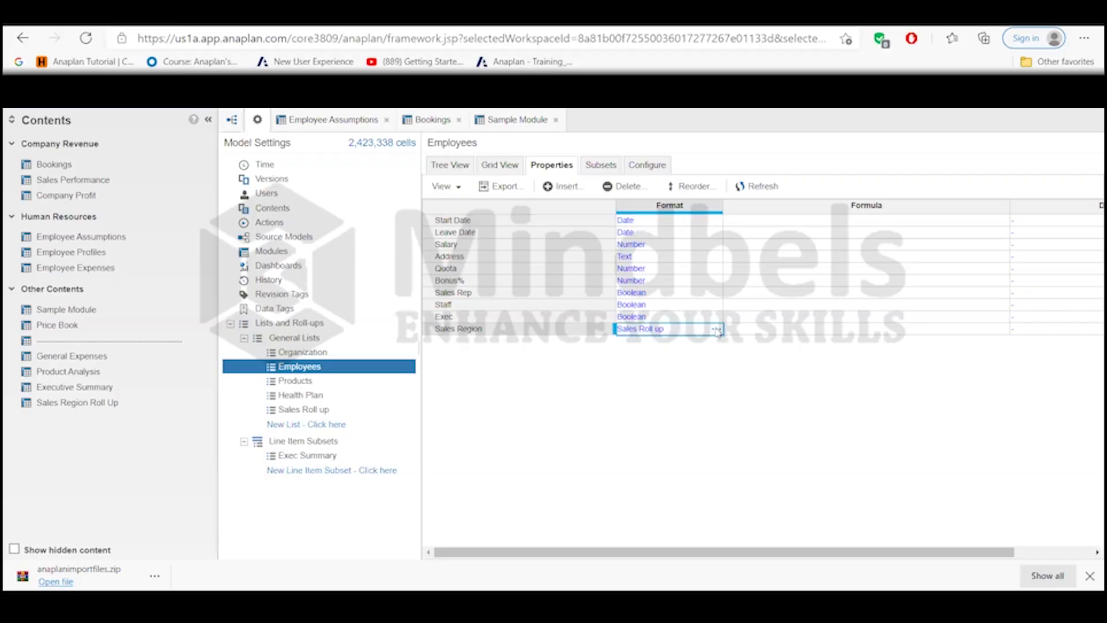
click(715, 329)
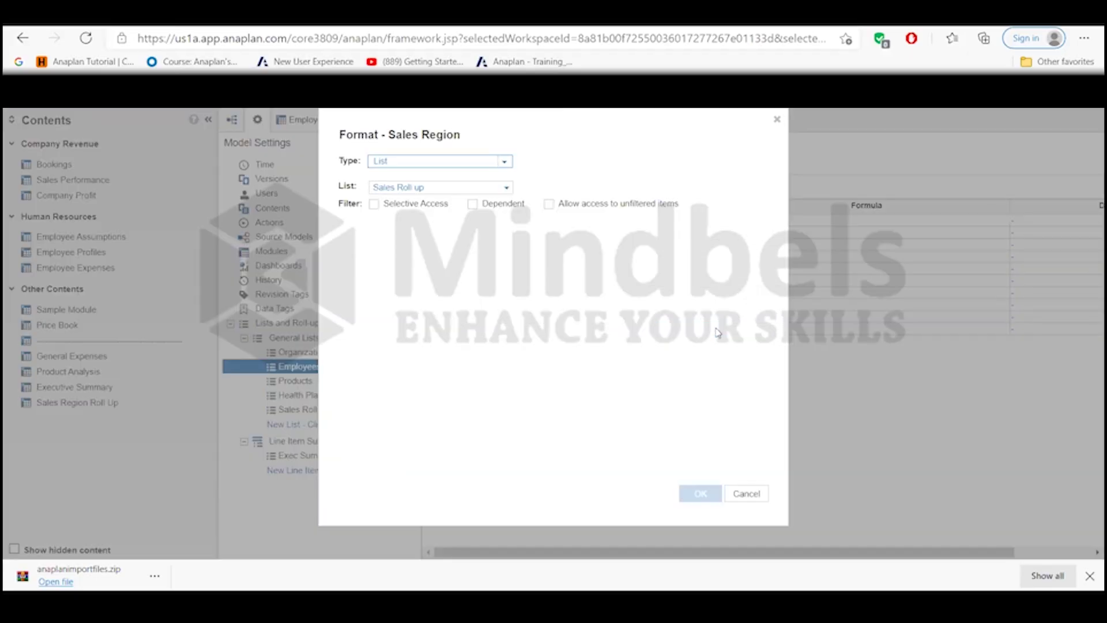
click(506, 164)
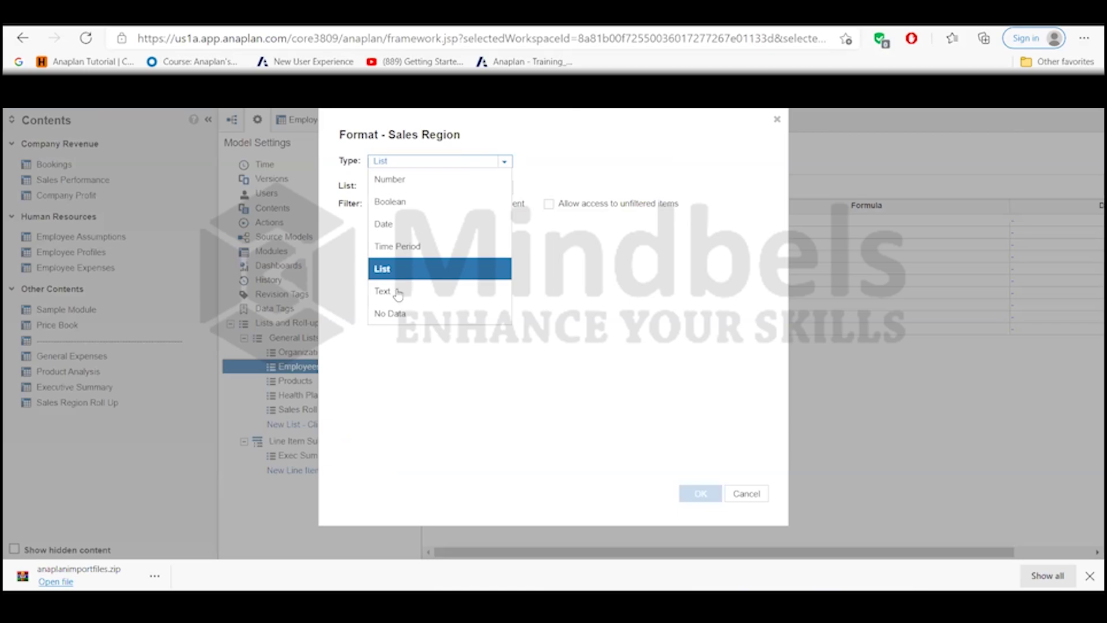
click(755, 496)
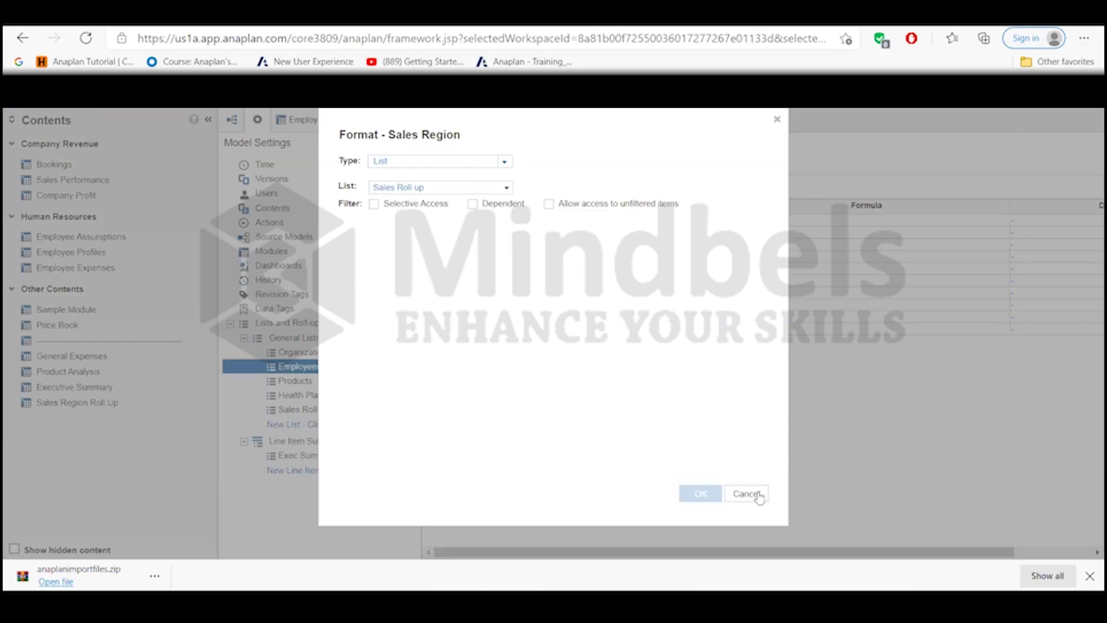
click(755, 496)
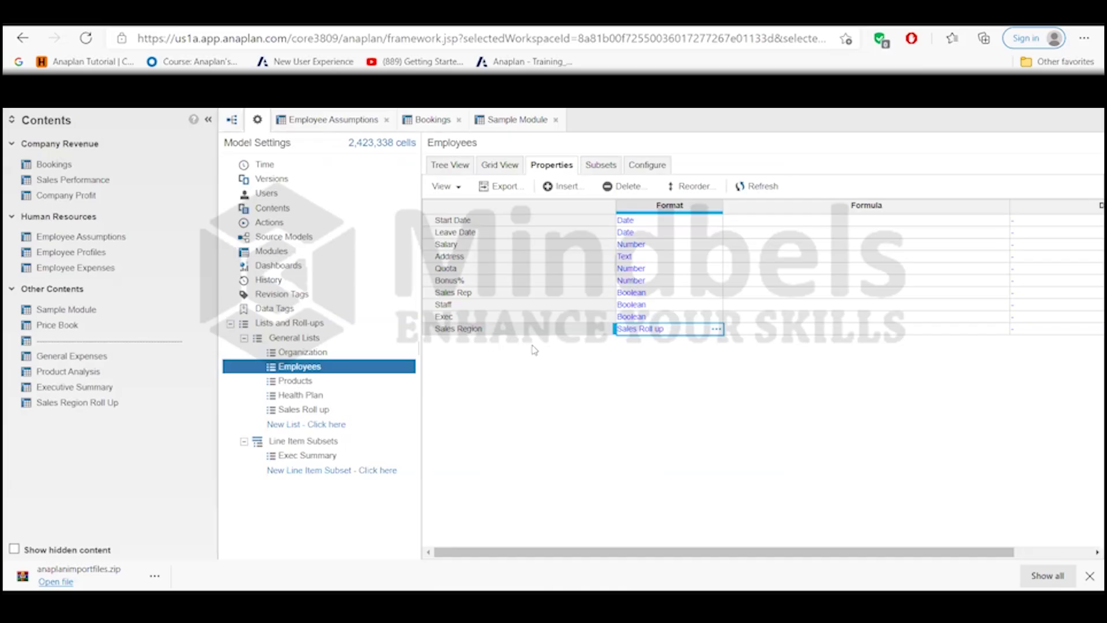
- Examine the imported Sales Rep, Staff, Exec and Sales Region values in the Employees grid
click(495, 167)
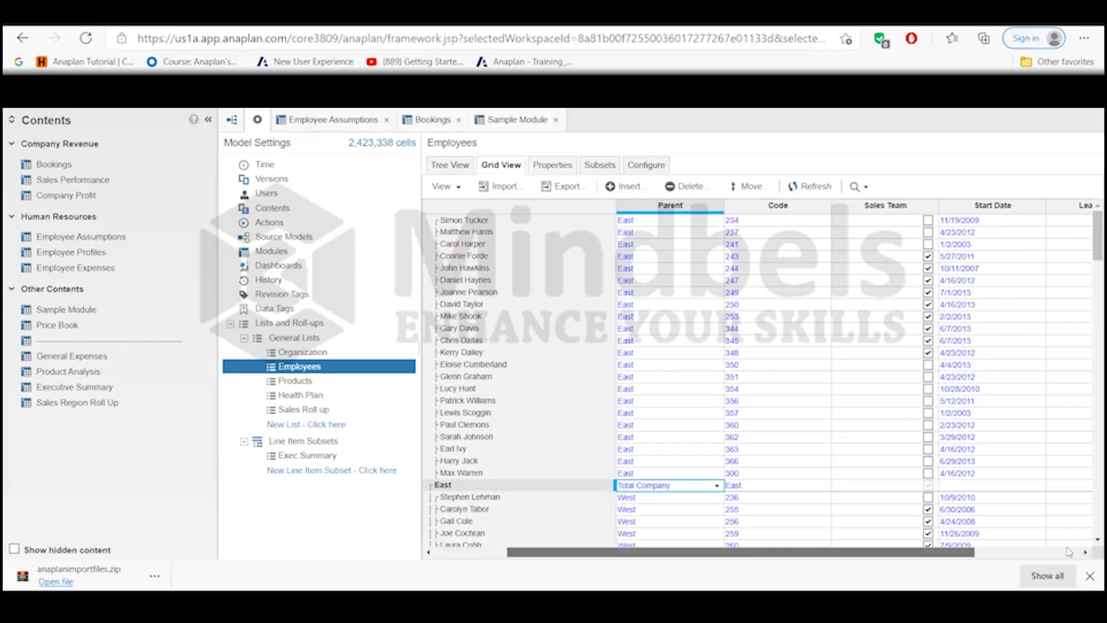
click(1084, 552)
click(1088, 552)
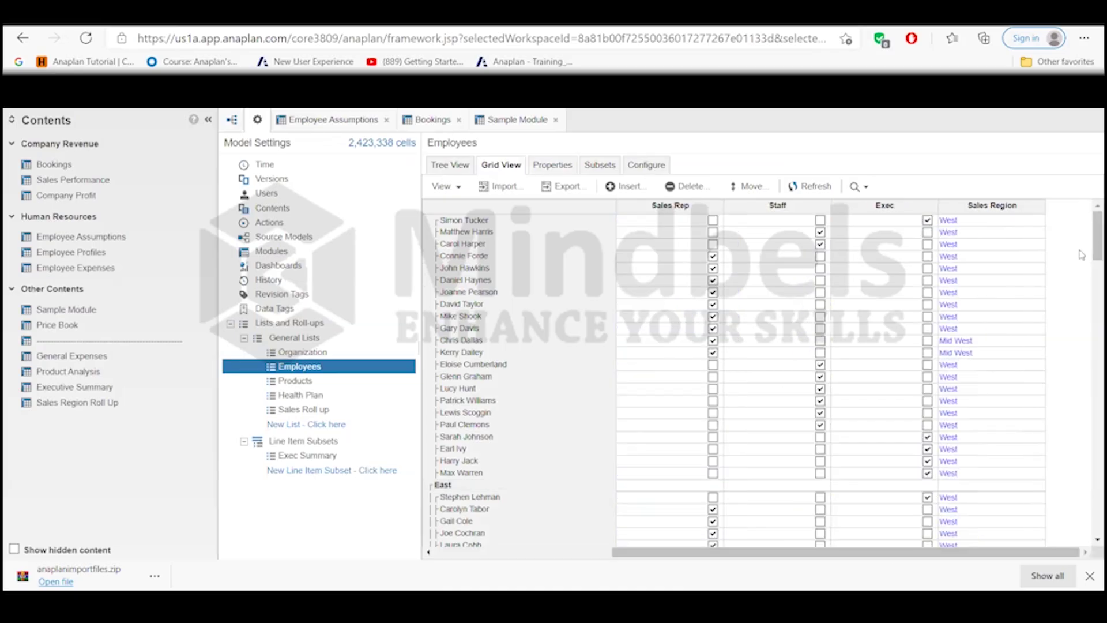